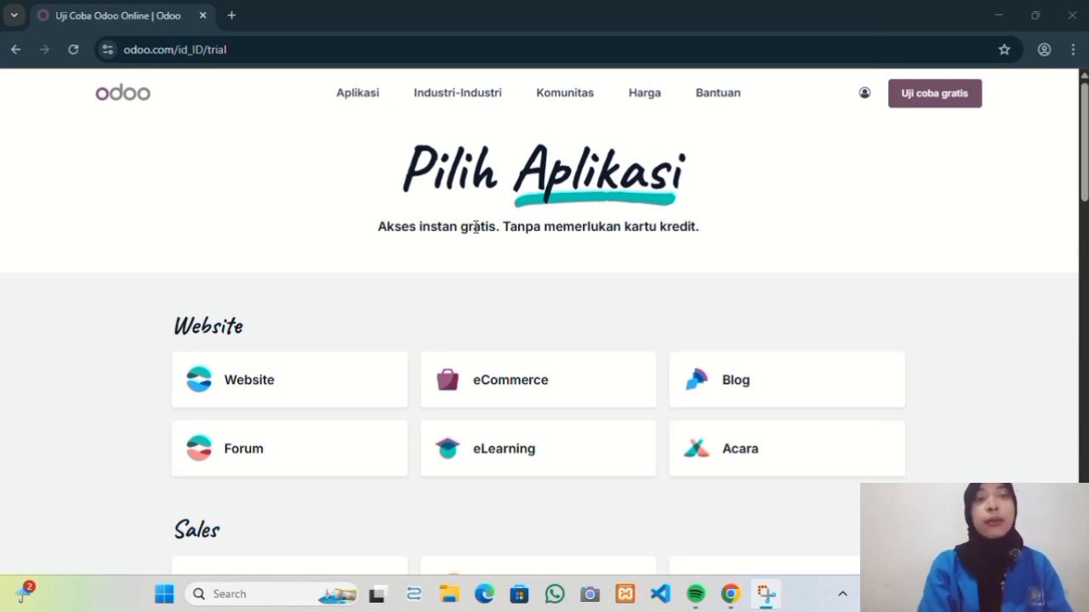
Select Rekrutmen, Karyawan, Kehadiran and Daftar Gaji for the trial and continue to signup.
{"action": "scroll", "coordinate": [426, 311], "scroll_direction": "down", "scroll_amount": 10}
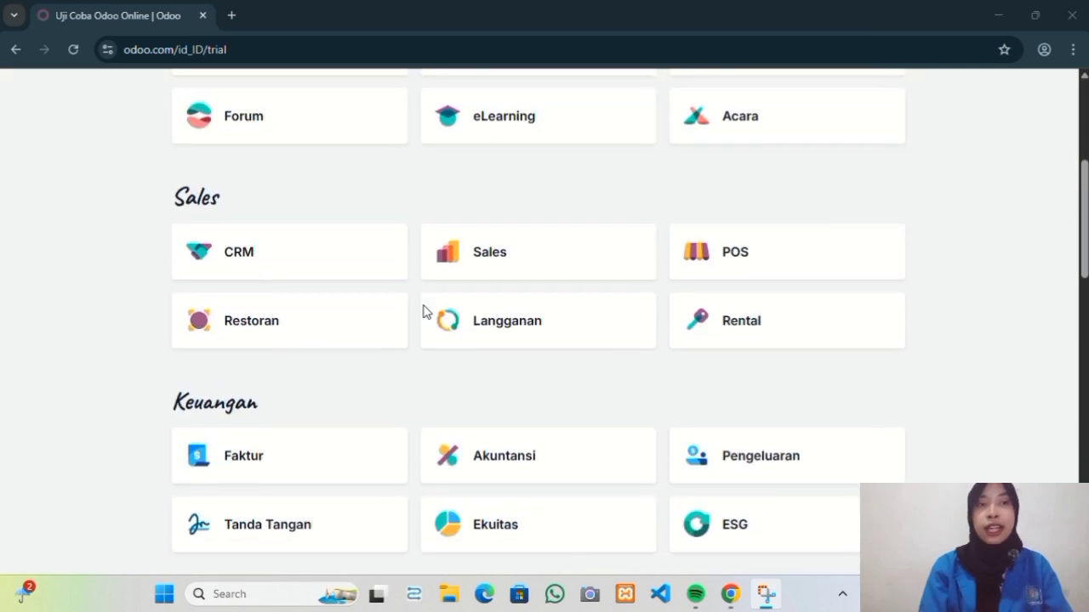
{"action": "scroll", "coordinate": [426, 311], "scroll_direction": "down", "scroll_amount": 7}
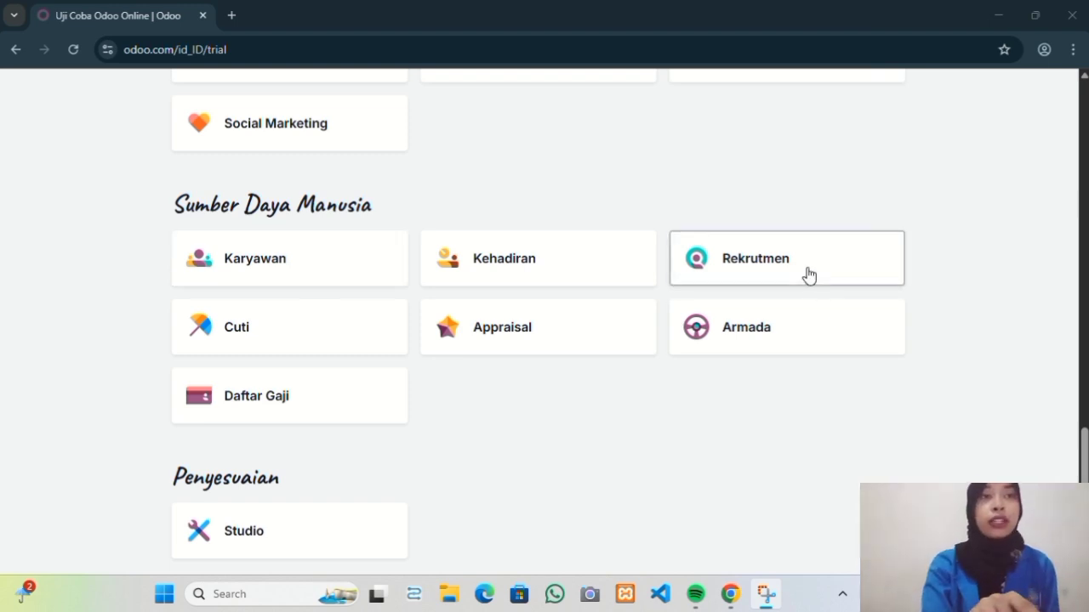
{"action": "left_click", "coordinate": [809, 276]}
{"action": "left_click", "coordinate": [234, 267]}
{"action": "left_click", "coordinate": [328, 279]}
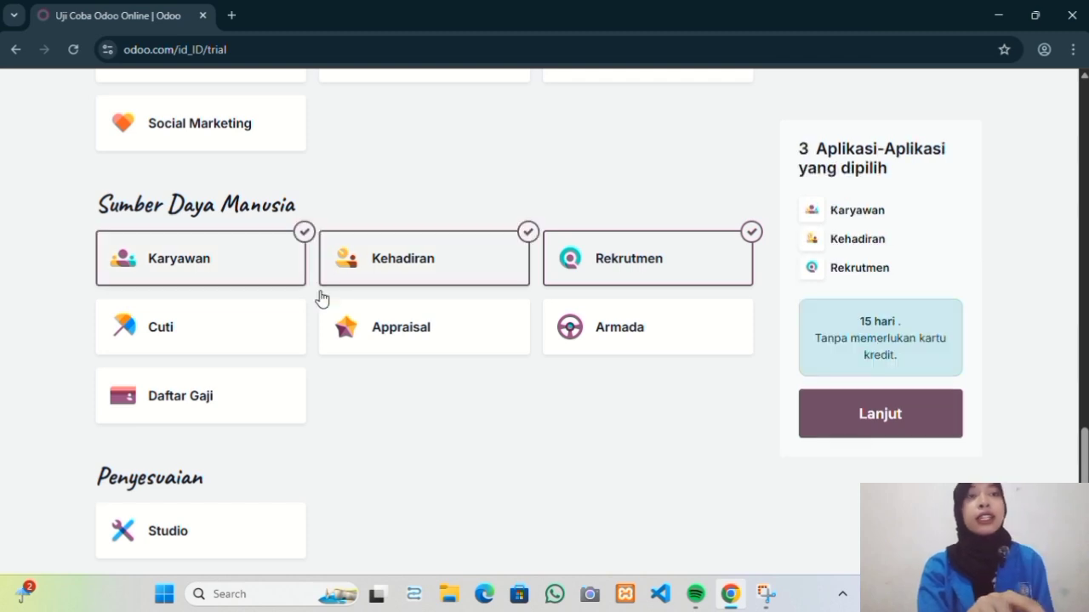
{"action": "left_click", "coordinate": [294, 398]}
{"action": "left_click", "coordinate": [904, 452]}
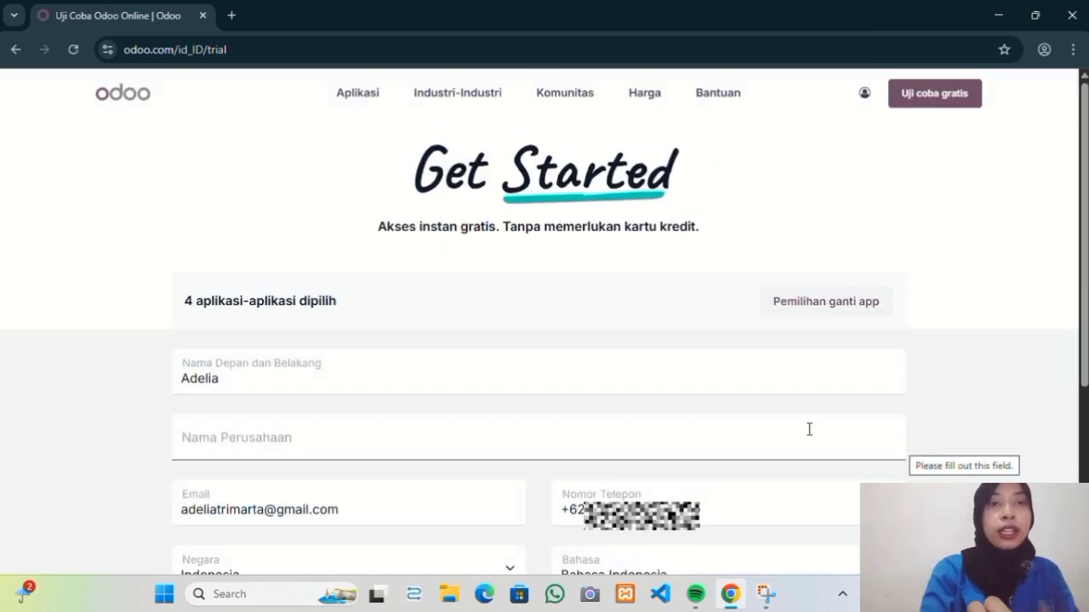
Fill in the full name from a saved suggestion and the company name Ryossafood.
{"action": "left_click", "coordinate": [346, 380]}
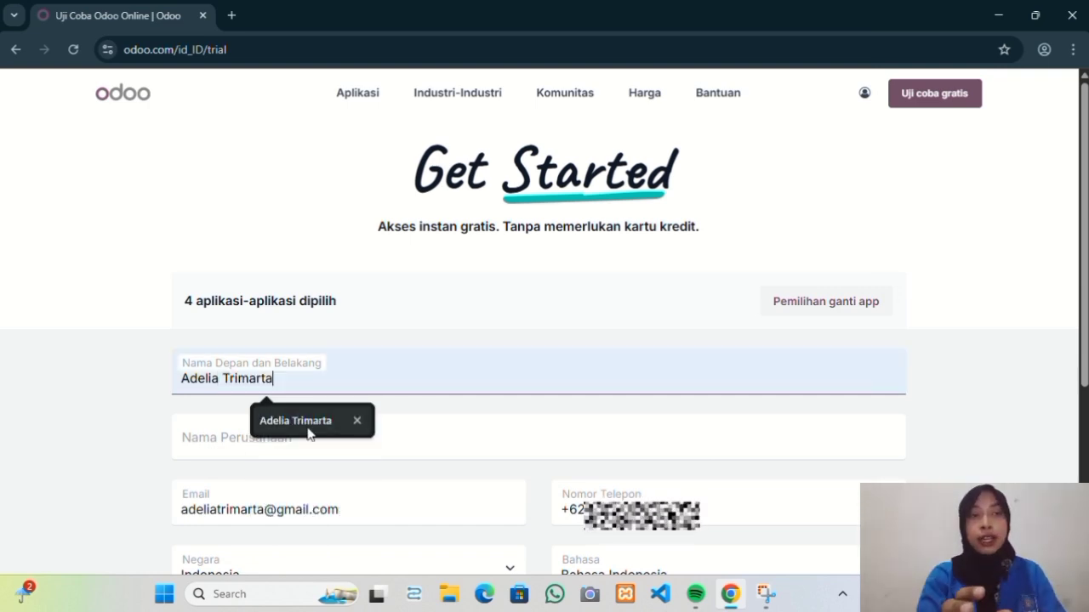
{"action": "left_click", "coordinate": [309, 432]}
{"action": "left_click", "coordinate": [302, 438]}
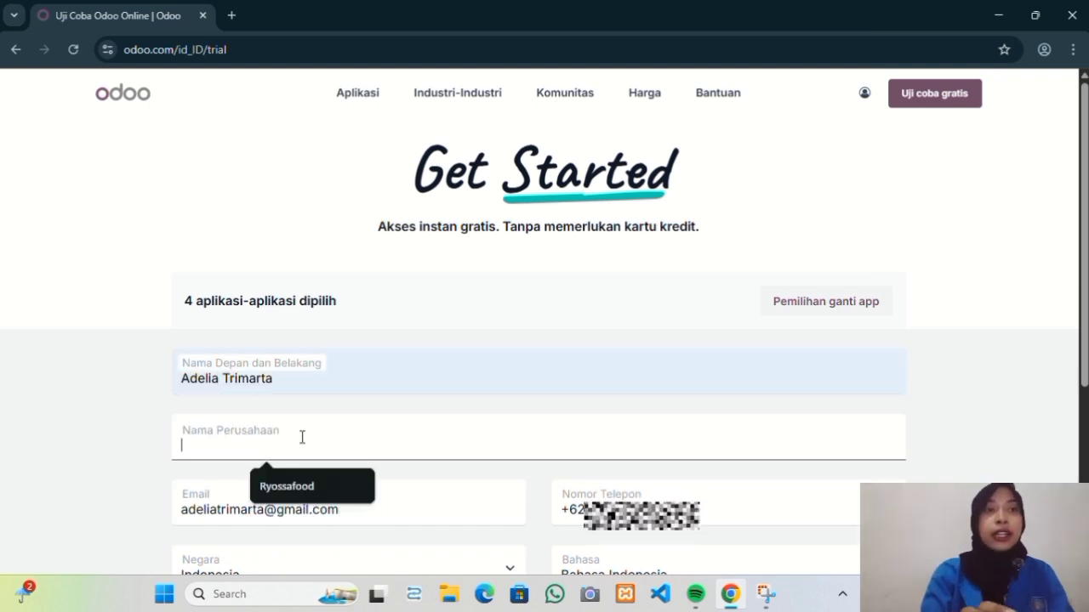
{"action": "left_click", "coordinate": [298, 484]}
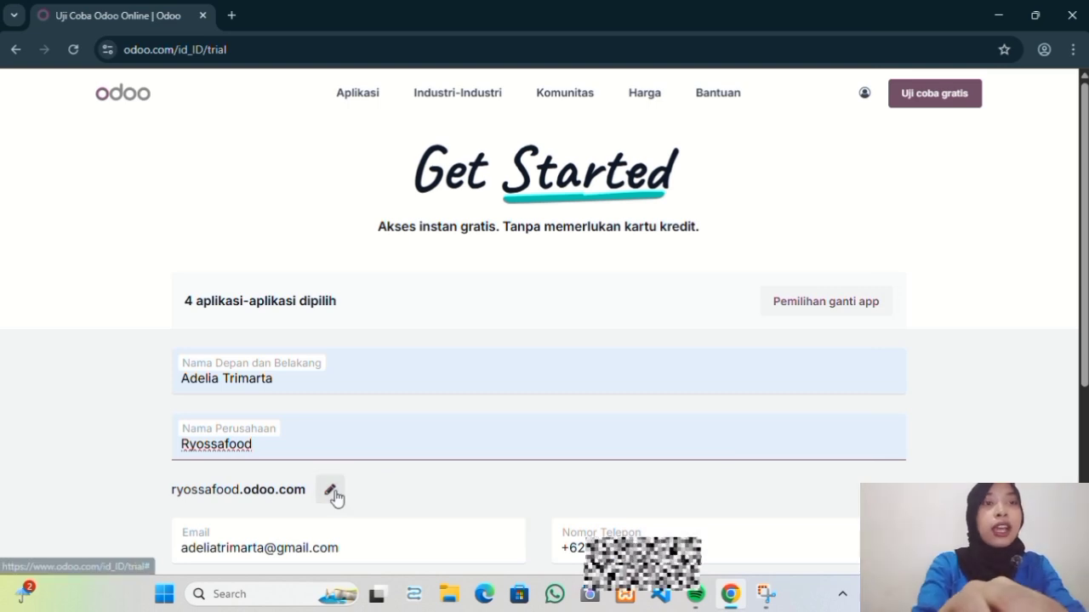
{"action": "left_click", "coordinate": [331, 491]}
{"action": "scroll", "coordinate": [337, 491], "scroll_direction": "down", "scroll_amount": 1}
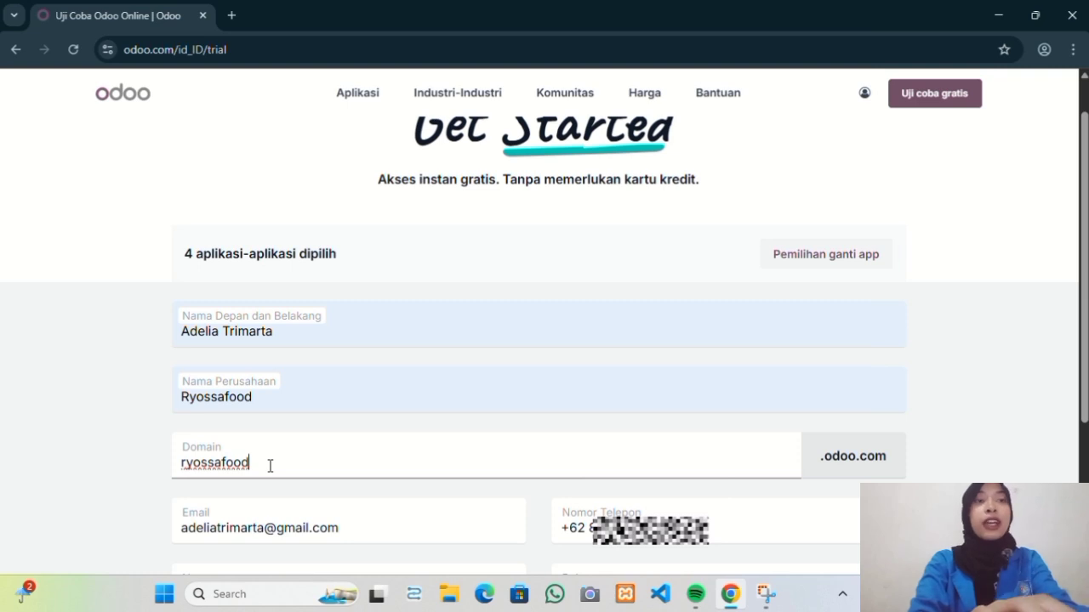
{"action": "scroll", "coordinate": [363, 465], "scroll_direction": "down", "scroll_amount": 2}
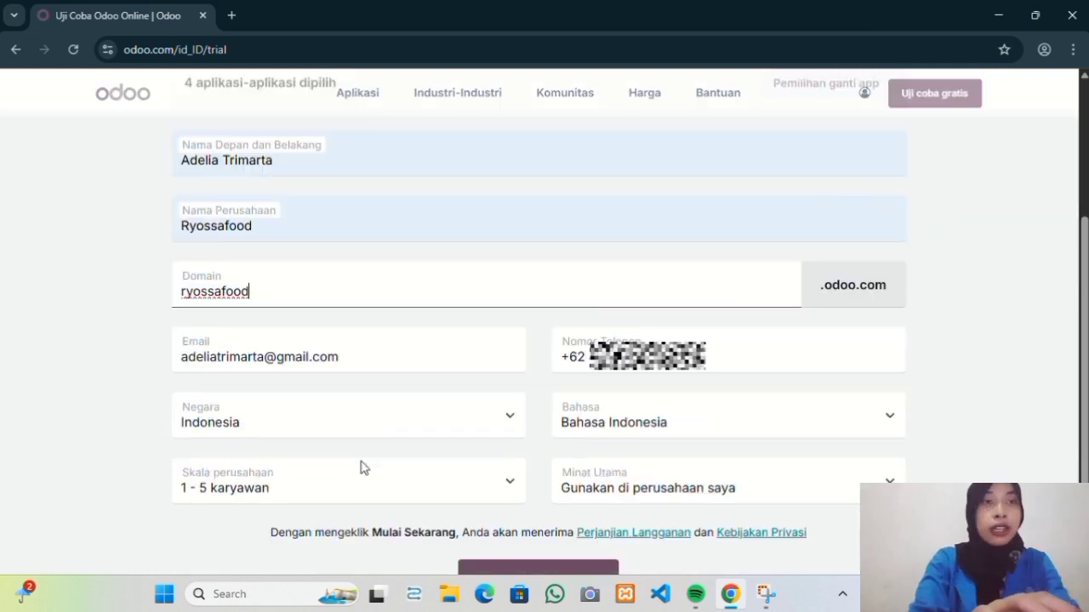
Set company size to 50 - 250 karyawan and interest to Saya adalah mahasiswa, then submit.
{"action": "left_click", "coordinate": [450, 491]}
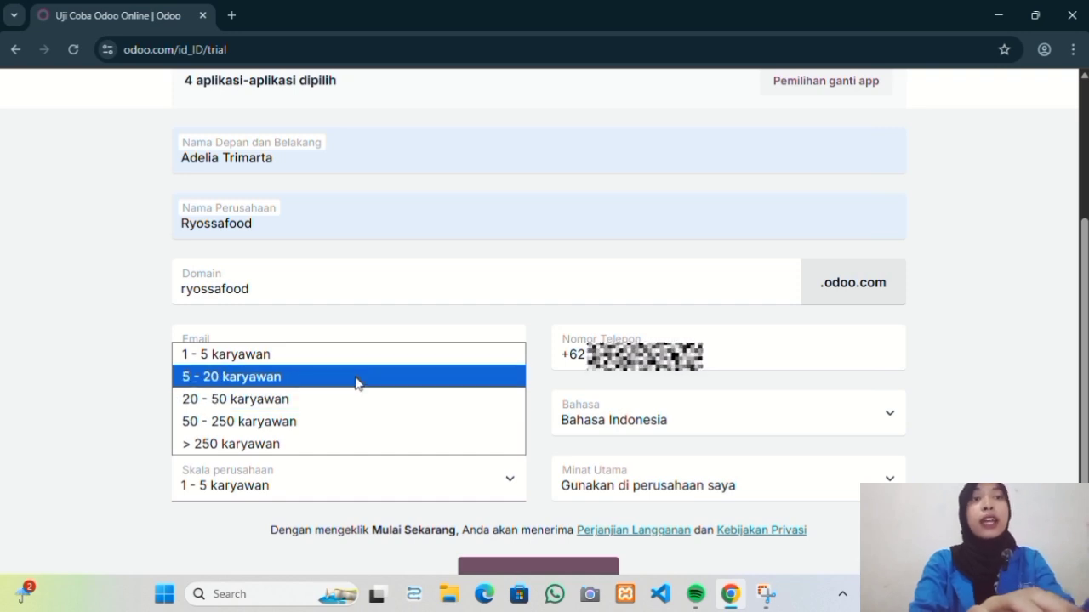
{"action": "left_click", "coordinate": [299, 431]}
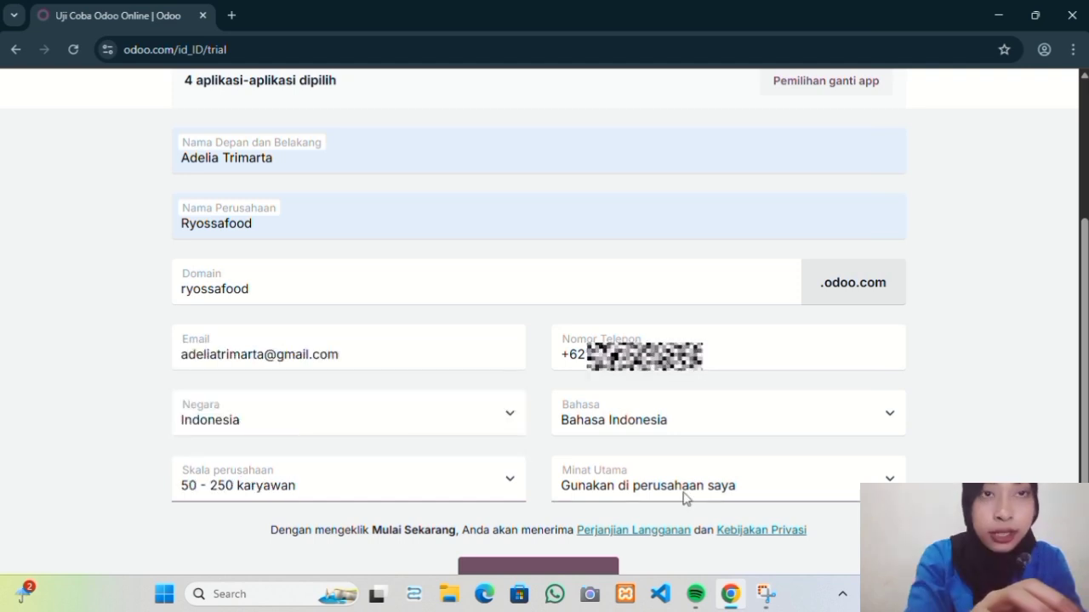
{"action": "left_click", "coordinate": [737, 491]}
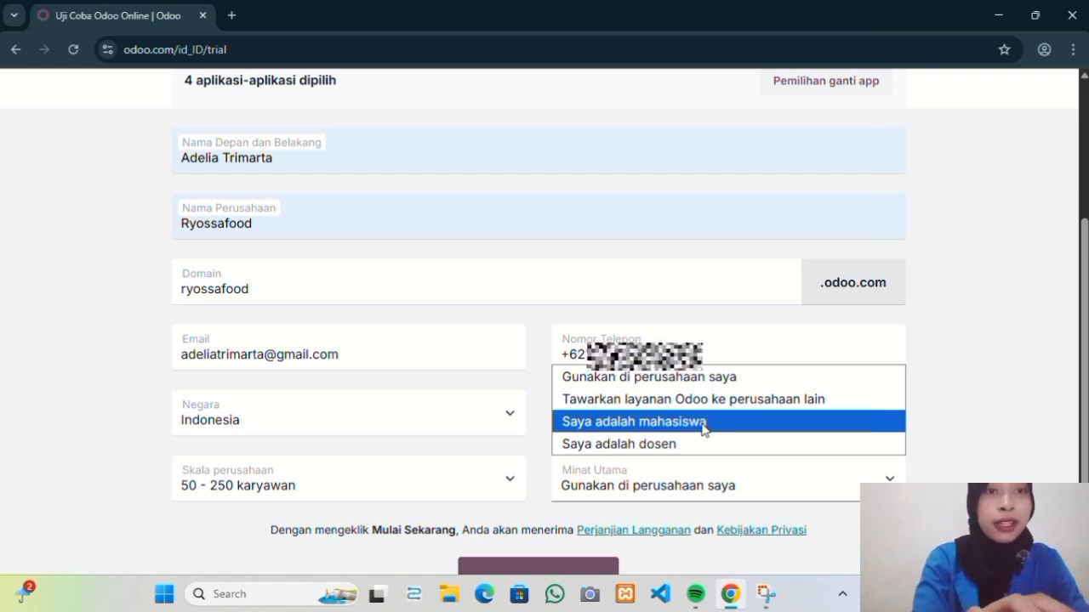
{"action": "left_click", "coordinate": [703, 422]}
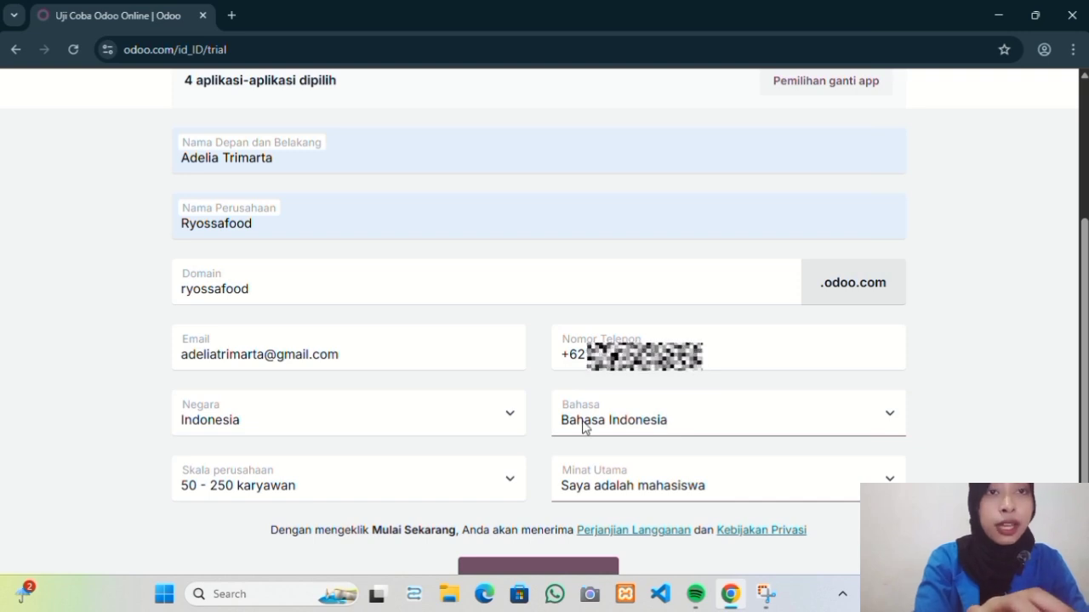
{"action": "scroll", "coordinate": [582, 428], "scroll_direction": "up", "scroll_amount": 3}
{"action": "scroll", "coordinate": [582, 427], "scroll_direction": "down", "scroll_amount": 1}
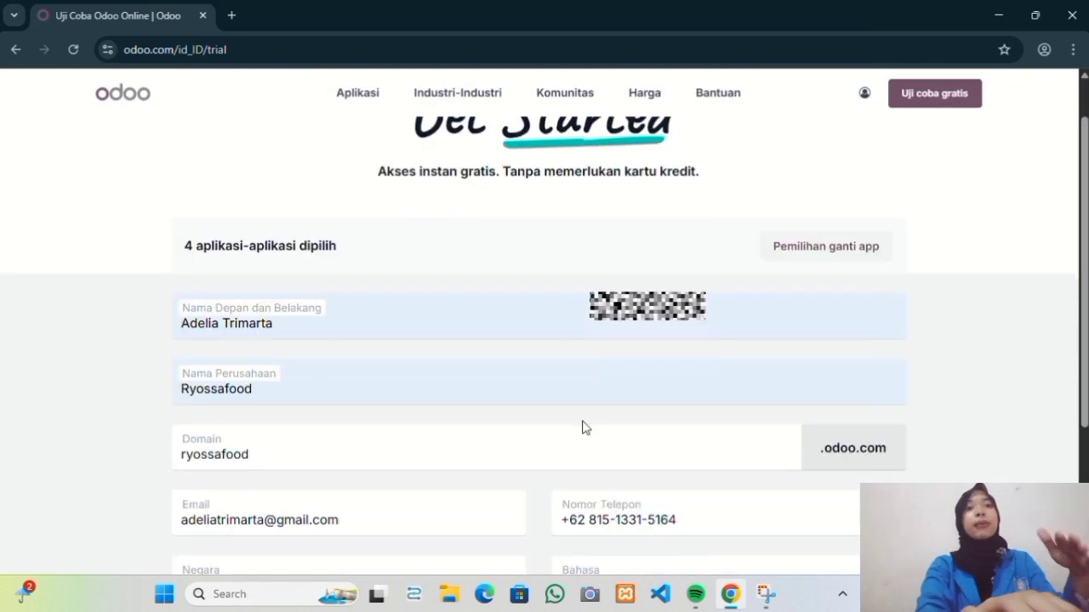
{"action": "scroll", "coordinate": [585, 428], "scroll_direction": "down", "scroll_amount": 3}
{"action": "left_click", "coordinate": [528, 531]}
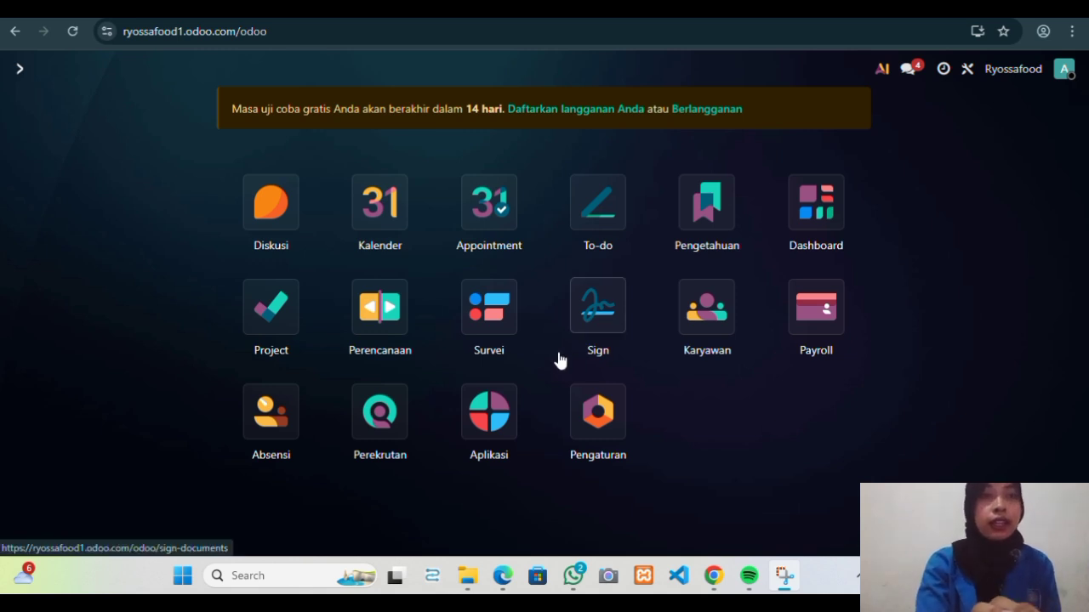
Open the Perekrutan app from the Ryossafood trial database home screen.
{"action": "left_click", "coordinate": [395, 442]}
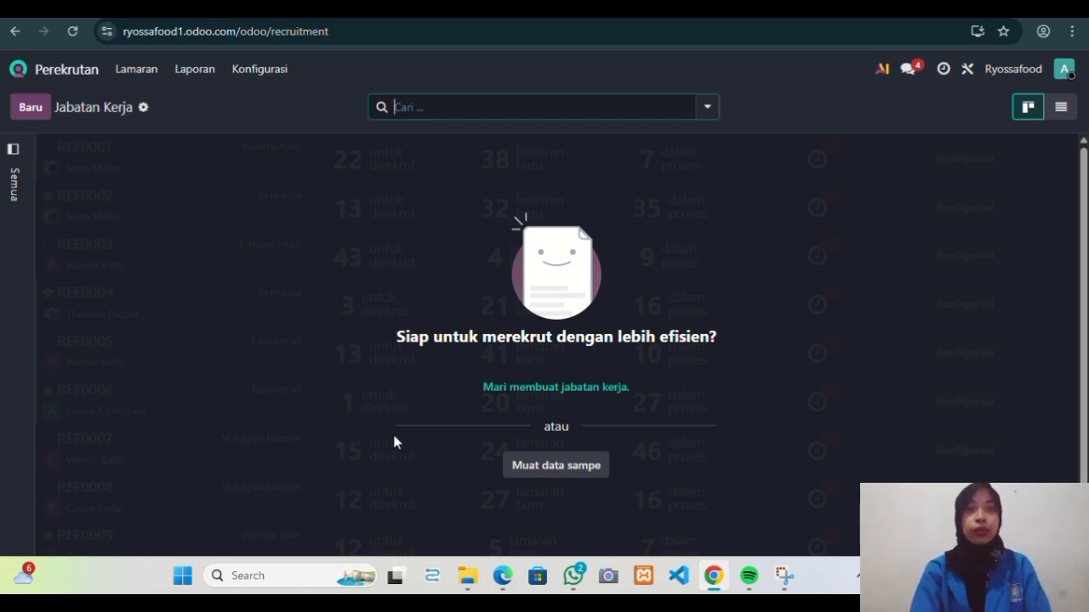
Create a new job position named Sales with the recruiter as interviewer.
{"action": "left_click", "coordinate": [566, 389]}
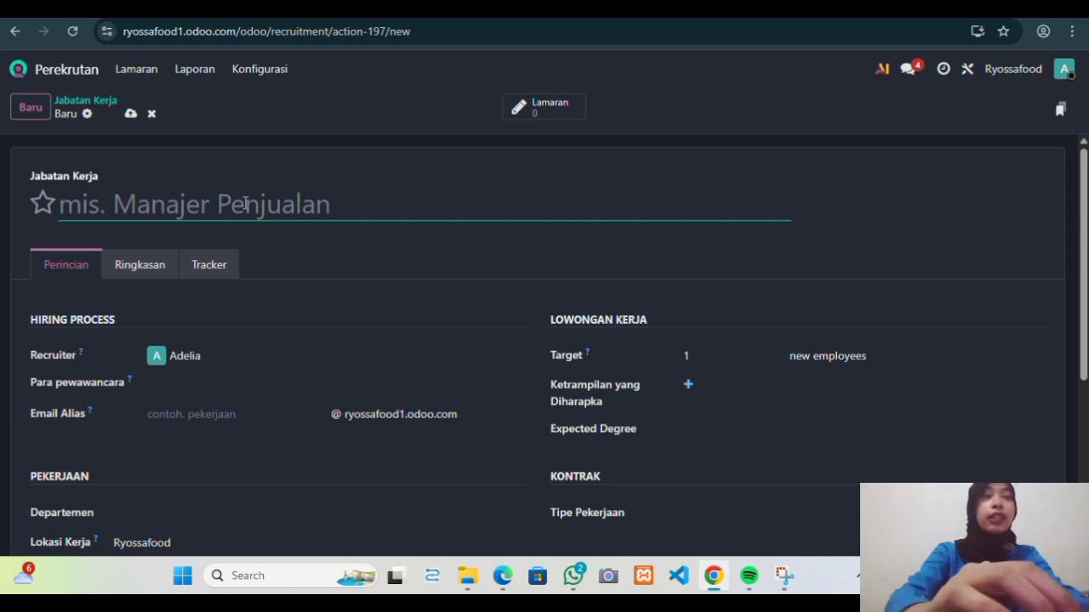
{"action": "type", "text": "Sales"}
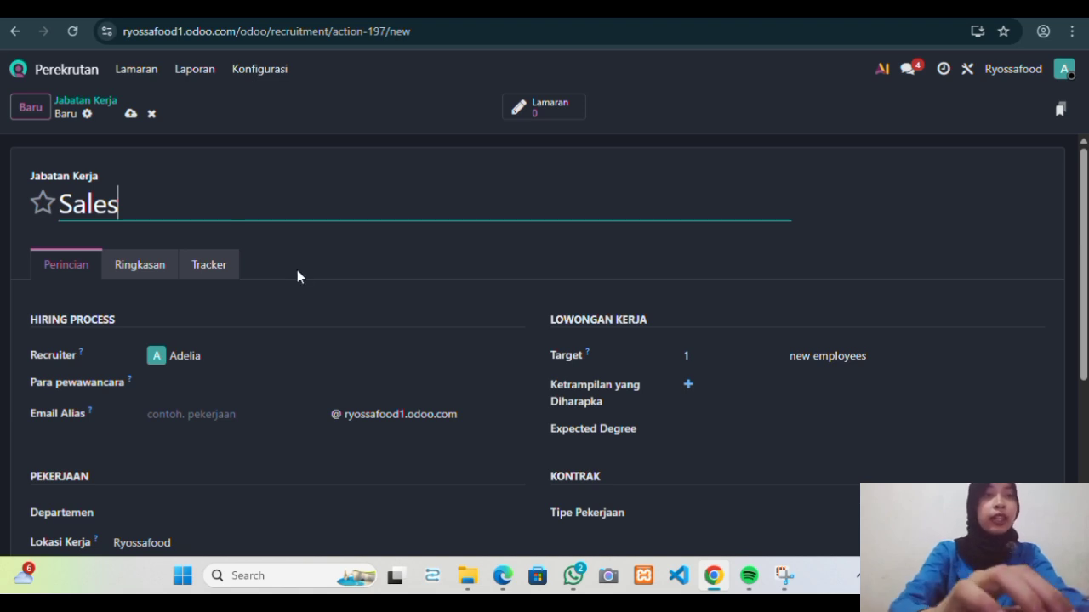
{"action": "scroll", "coordinate": [275, 367], "scroll_direction": "down", "scroll_amount": 2}
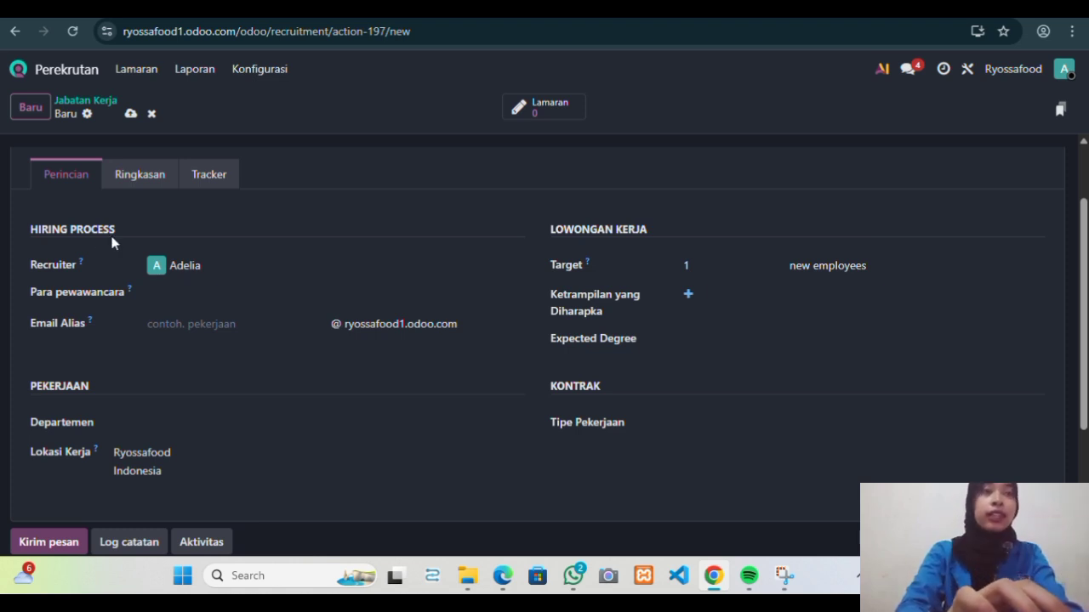
{"action": "left_click", "coordinate": [175, 291]}
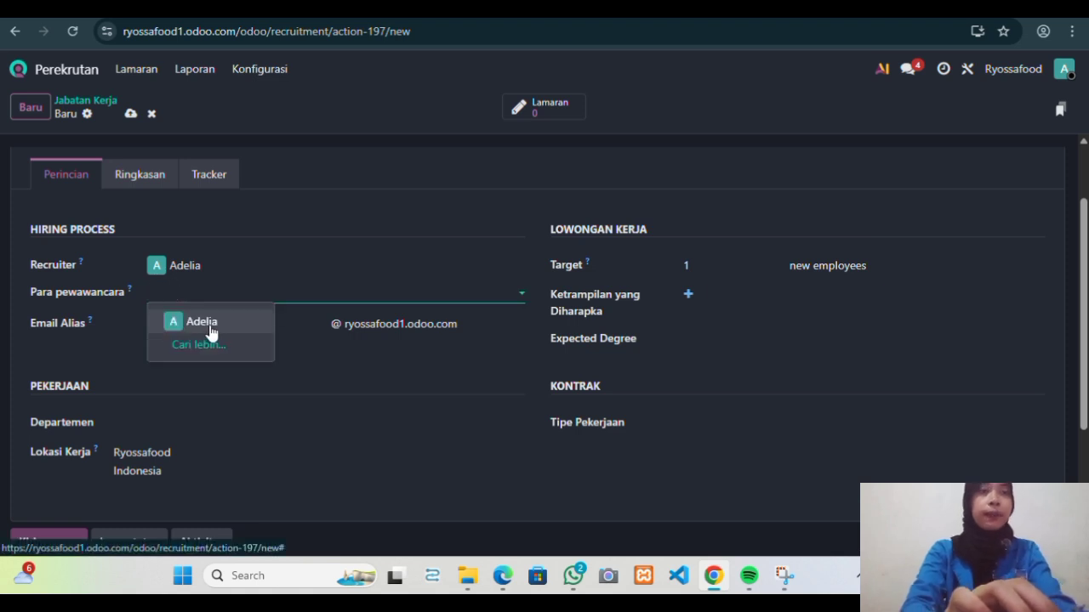
{"action": "left_click", "coordinate": [205, 323]}
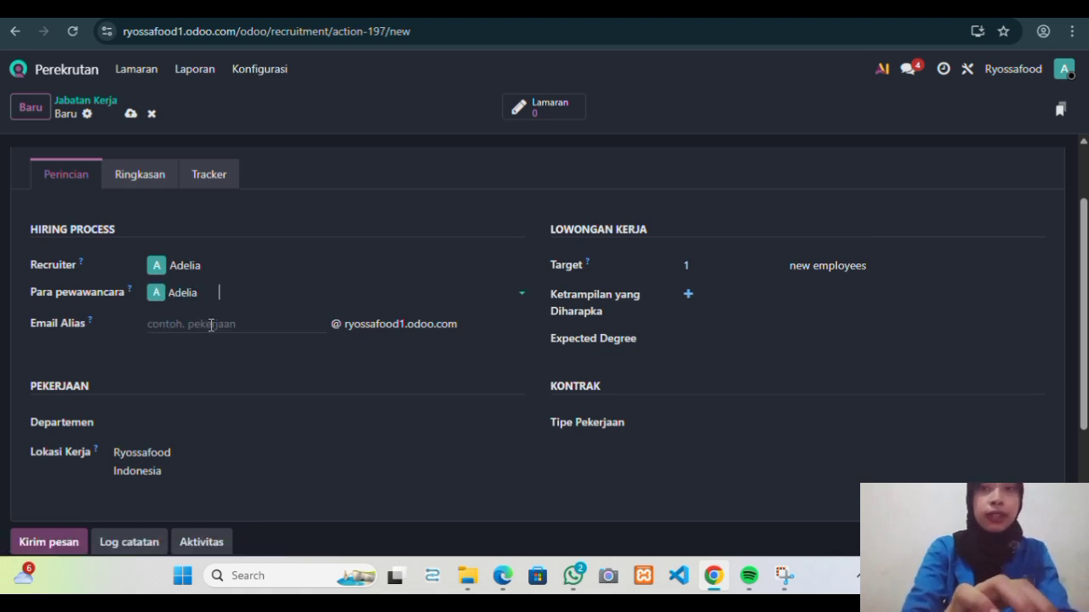
Set the hiring target to 3 new employees and start adding an expected skill.
{"action": "scroll", "coordinate": [255, 352], "scroll_direction": "down", "scroll_amount": 1}
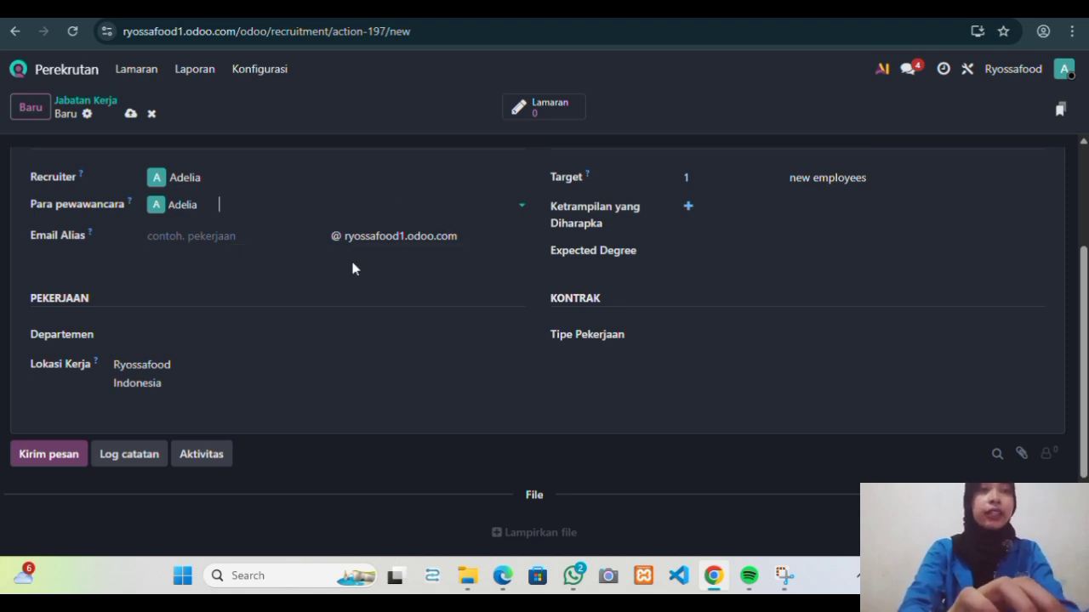
{"action": "scroll", "coordinate": [309, 275], "scroll_direction": "down", "scroll_amount": 1}
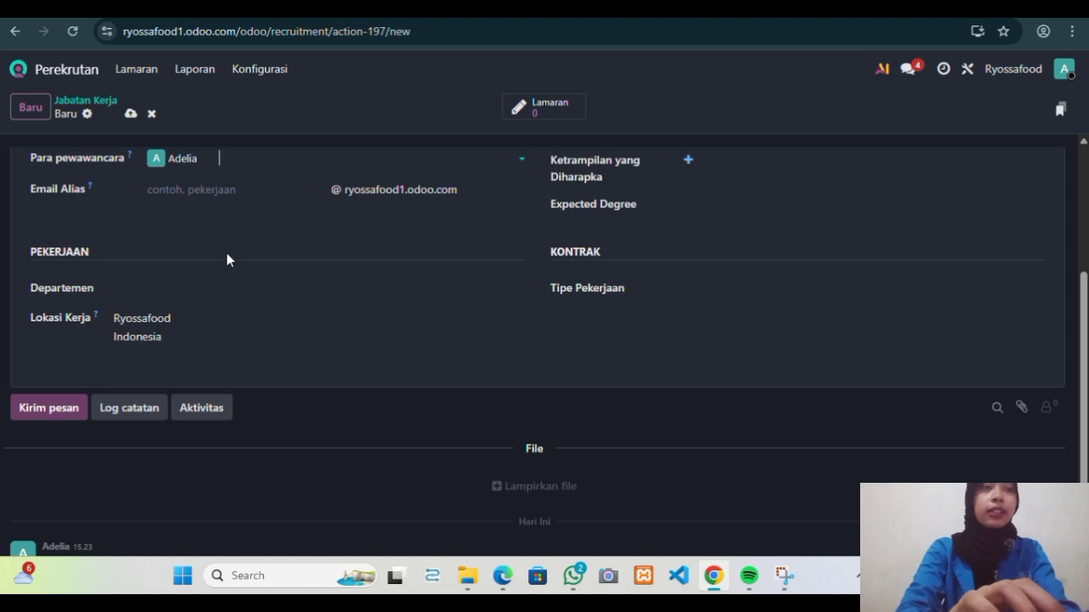
{"action": "scroll", "coordinate": [198, 306], "scroll_direction": "up", "scroll_amount": 3}
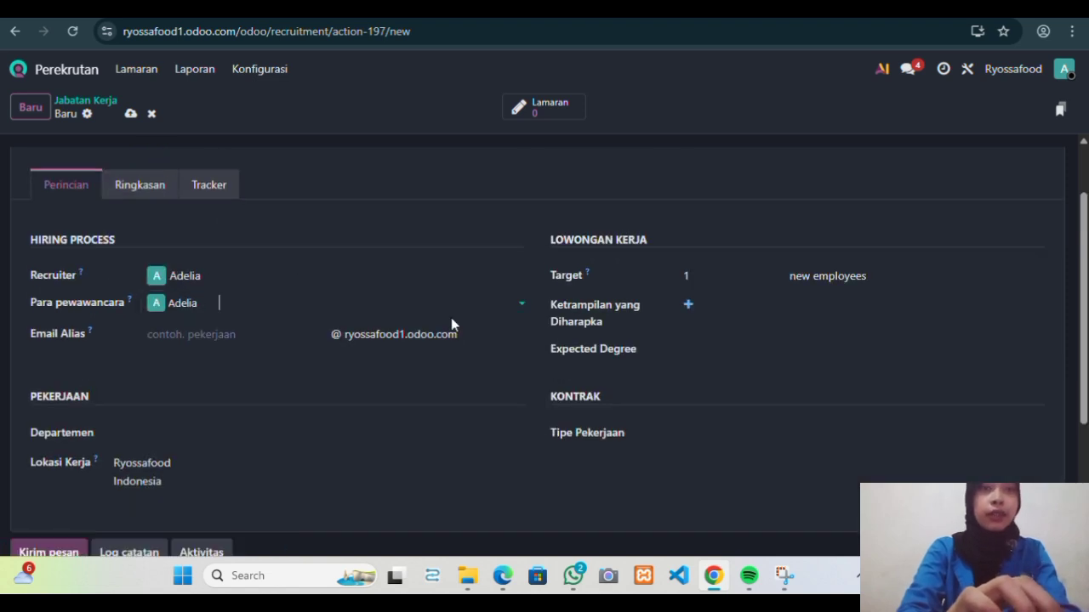
{"action": "left_click", "coordinate": [695, 279]}
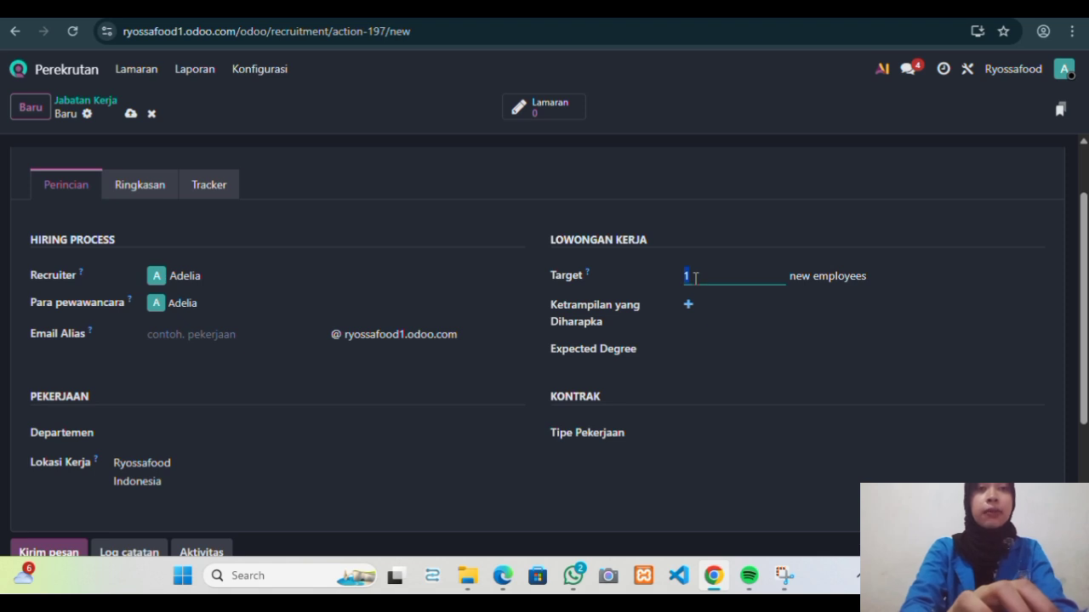
{"action": "type", "text": "3"}
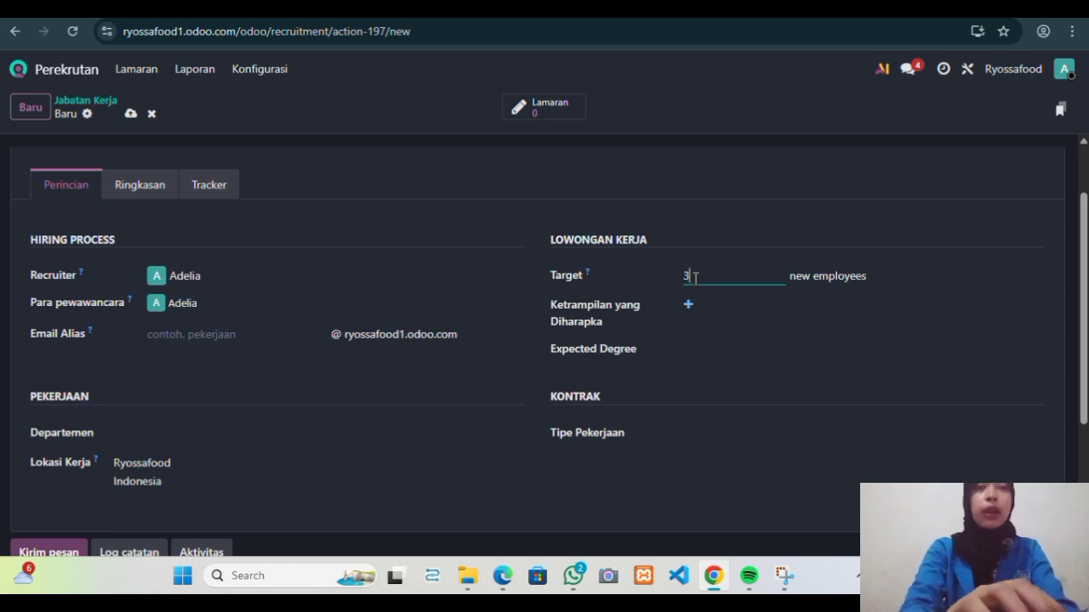
{"action": "left_click", "coordinate": [690, 307]}
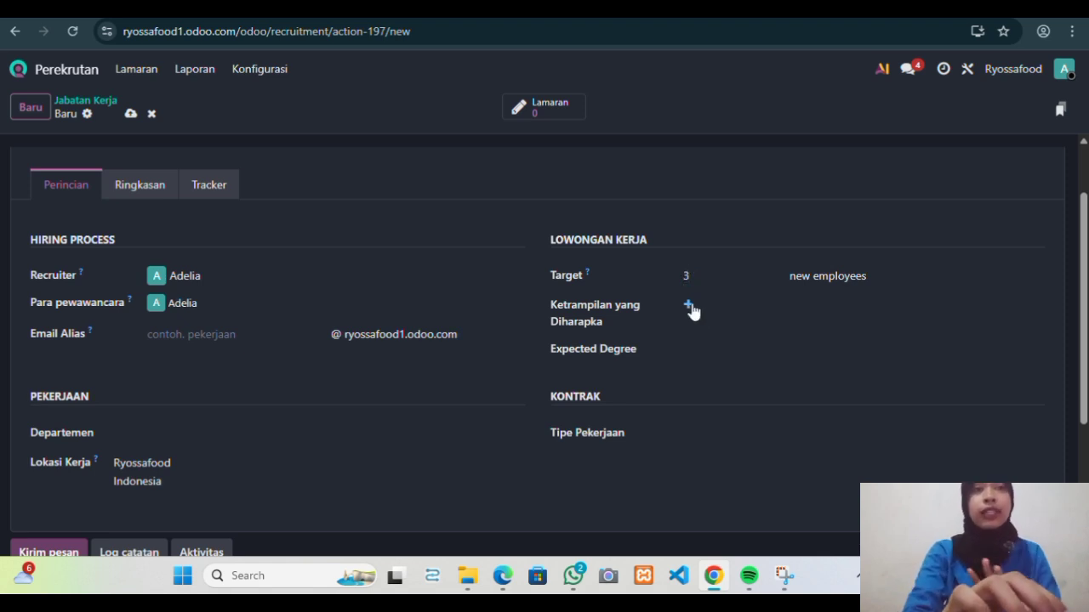
{"action": "left_click", "coordinate": [690, 307]}
Add Jujur, Komunikasi and Kerja Sama Tim as Intermediate soft skills.
{"action": "left_click", "coordinate": [419, 211]}
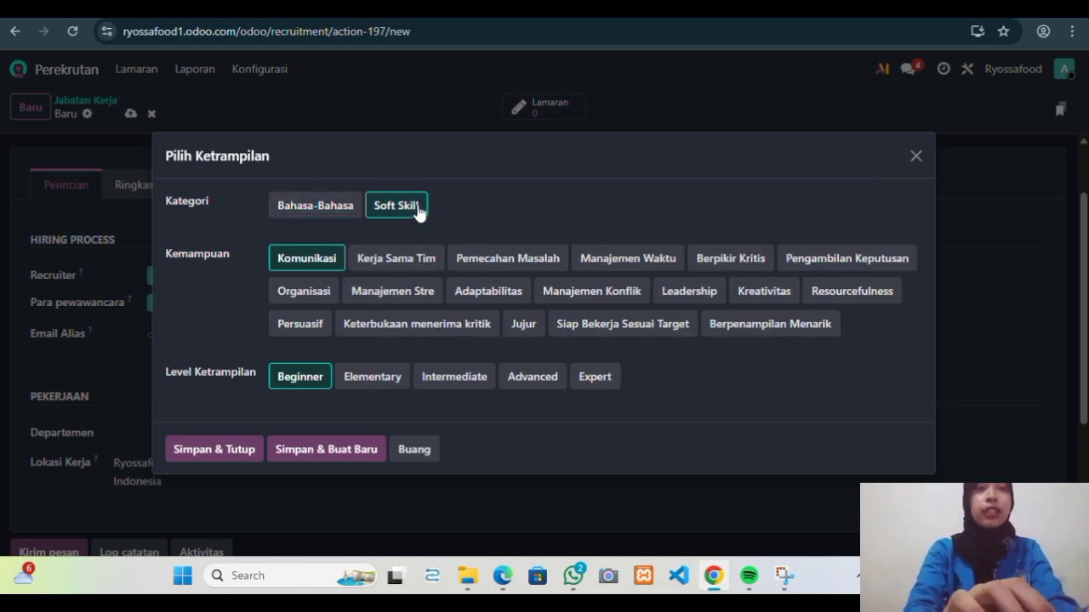
{"action": "left_click", "coordinate": [527, 324]}
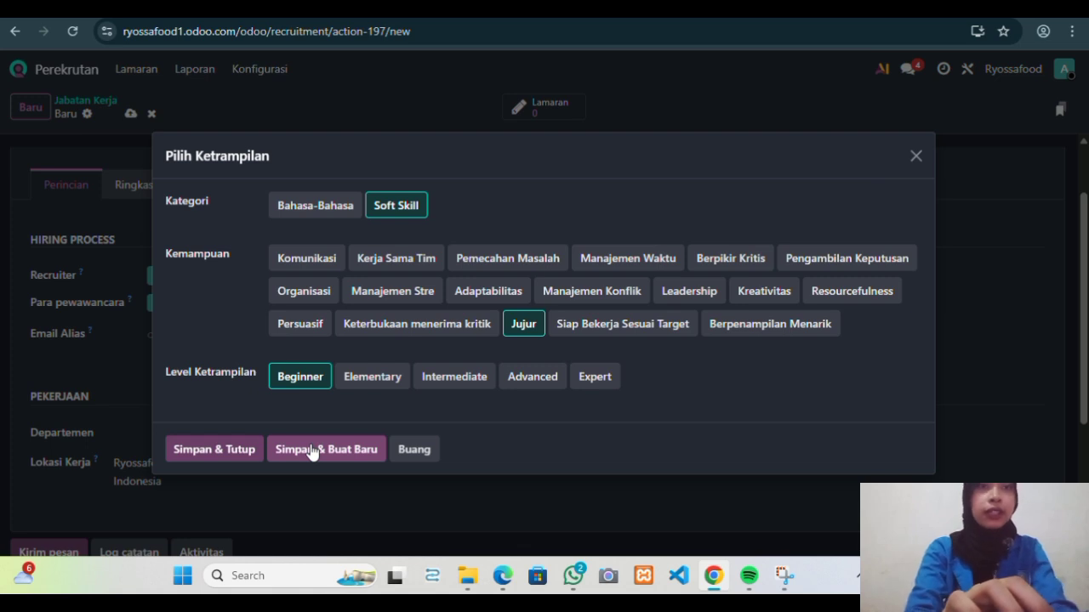
{"action": "left_click", "coordinate": [443, 391]}
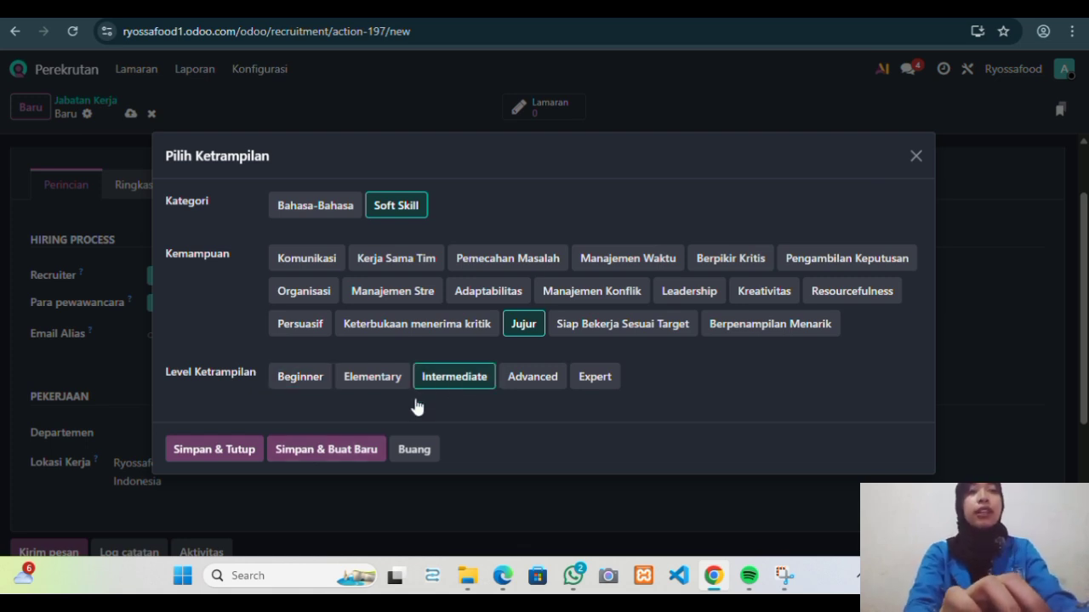
{"action": "left_click", "coordinate": [345, 458]}
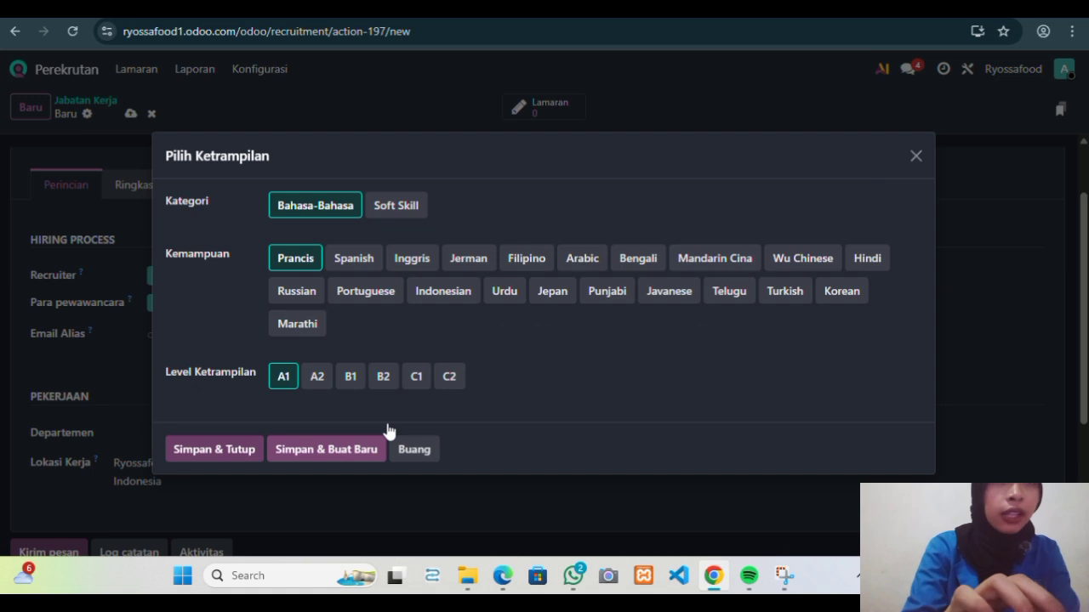
{"action": "left_click", "coordinate": [414, 215]}
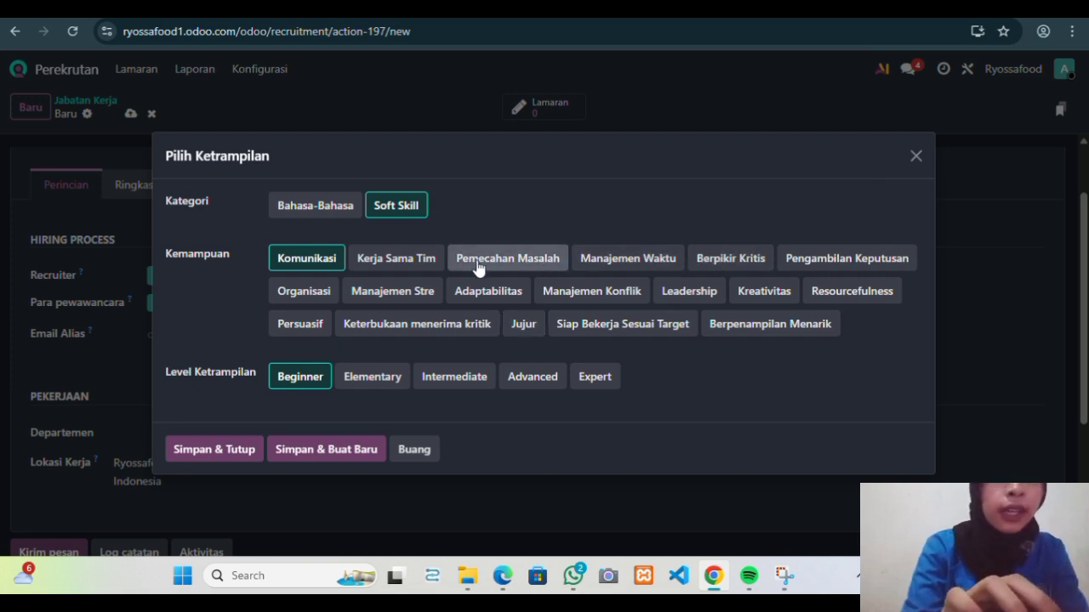
{"action": "left_click", "coordinate": [456, 377]}
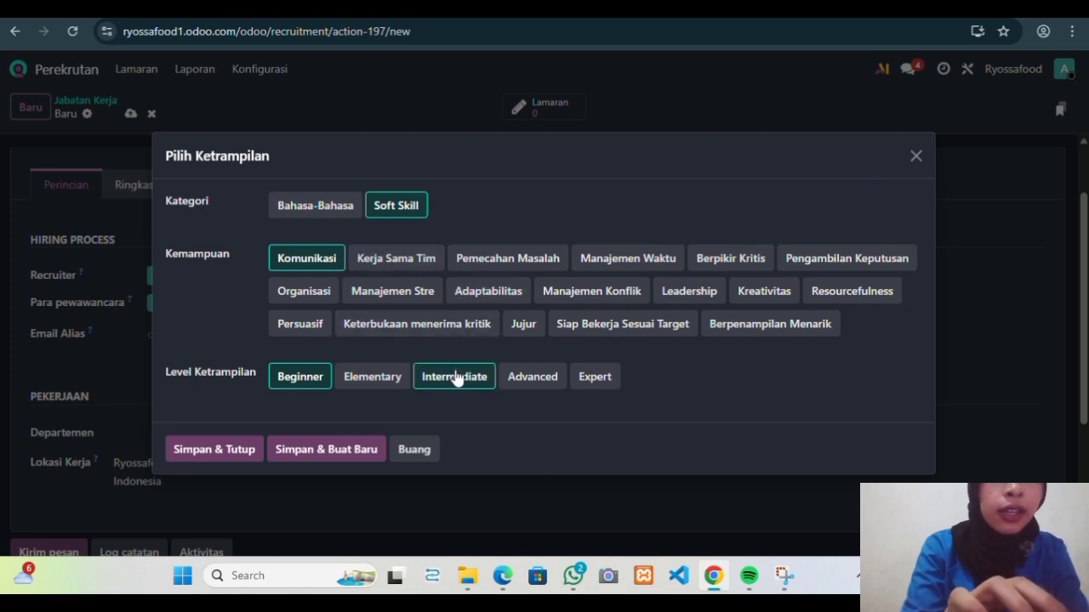
{"action": "left_click", "coordinate": [335, 449]}
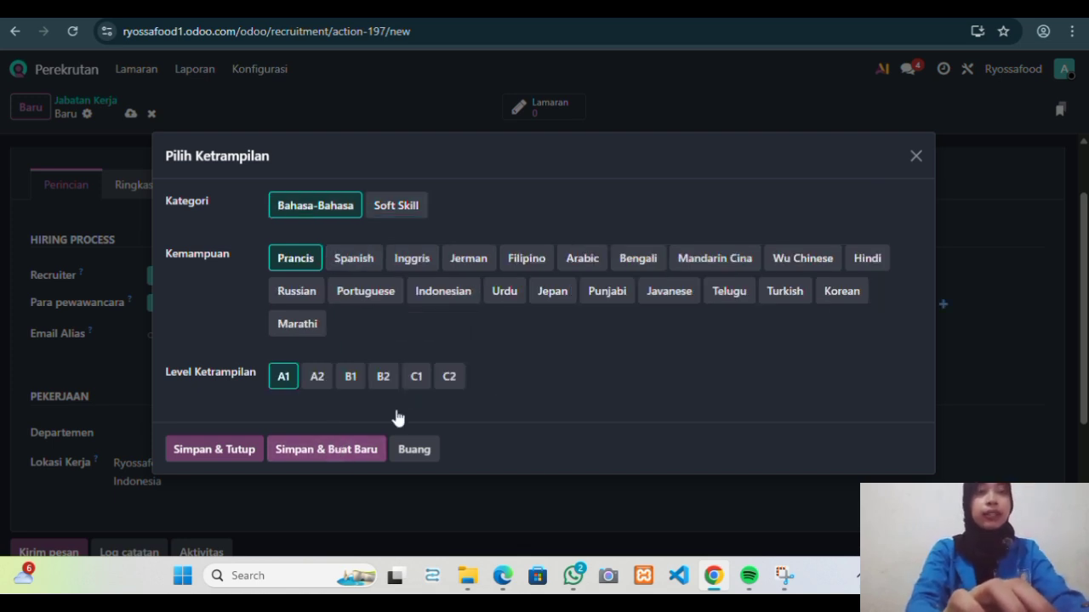
{"action": "left_click", "coordinate": [396, 206]}
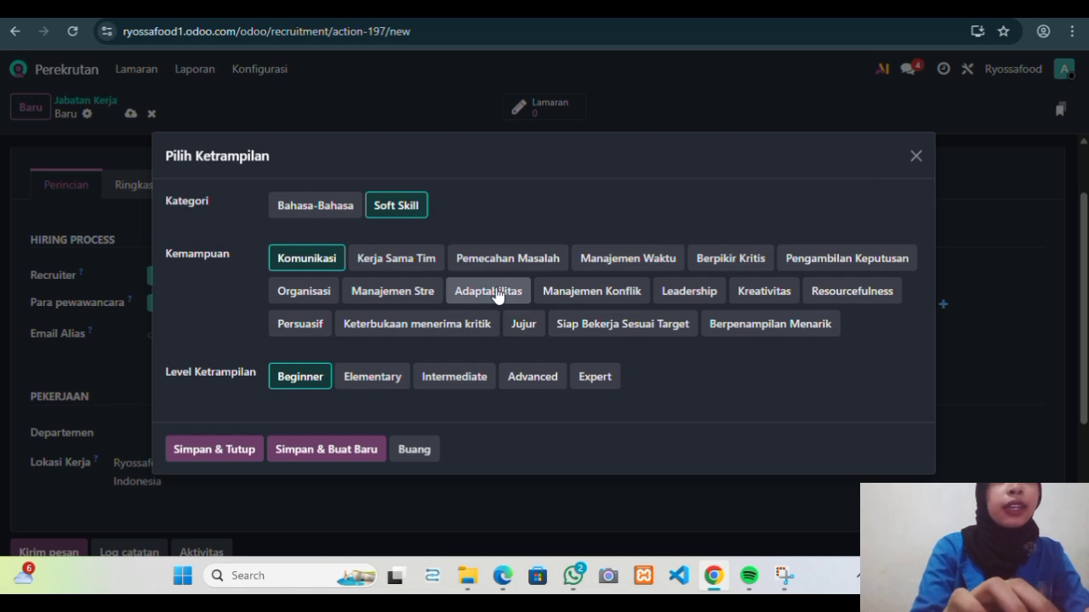
{"action": "left_click", "coordinate": [416, 267]}
{"action": "left_click", "coordinate": [463, 383]}
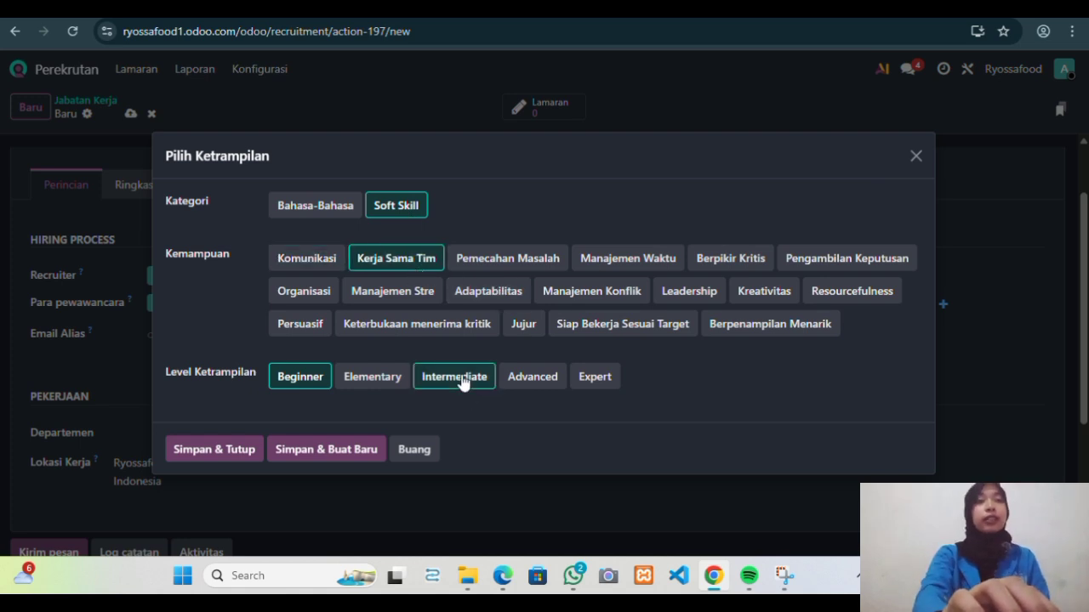
{"action": "left_click", "coordinate": [346, 451]}
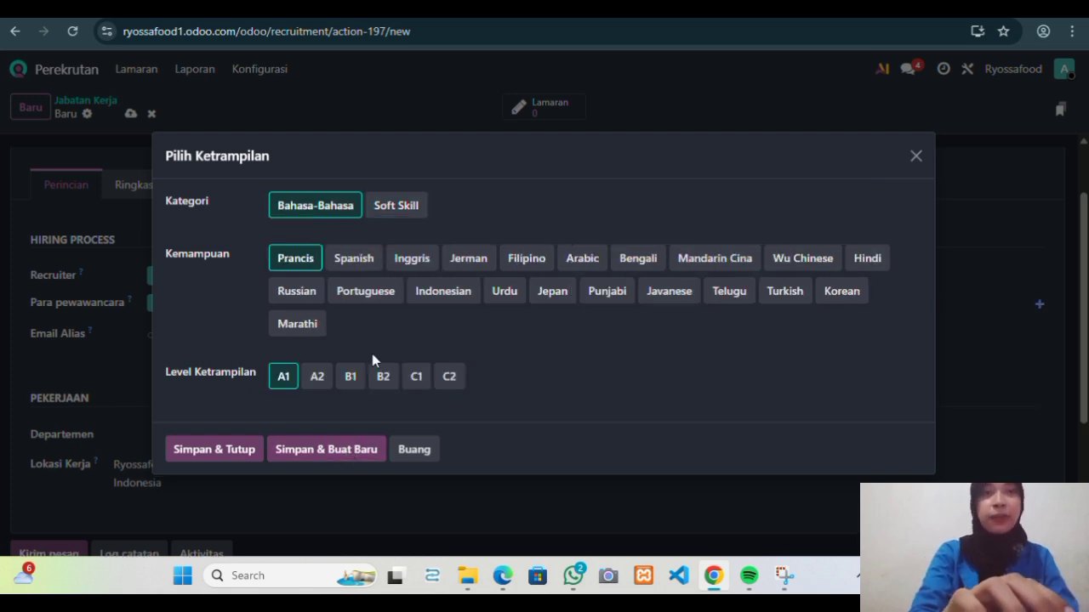
Add Berpenampilan Menarik, Siap Bekerja Sesuai Target and Kreativitas as Intermediate soft skills.
{"action": "left_click", "coordinate": [396, 206]}
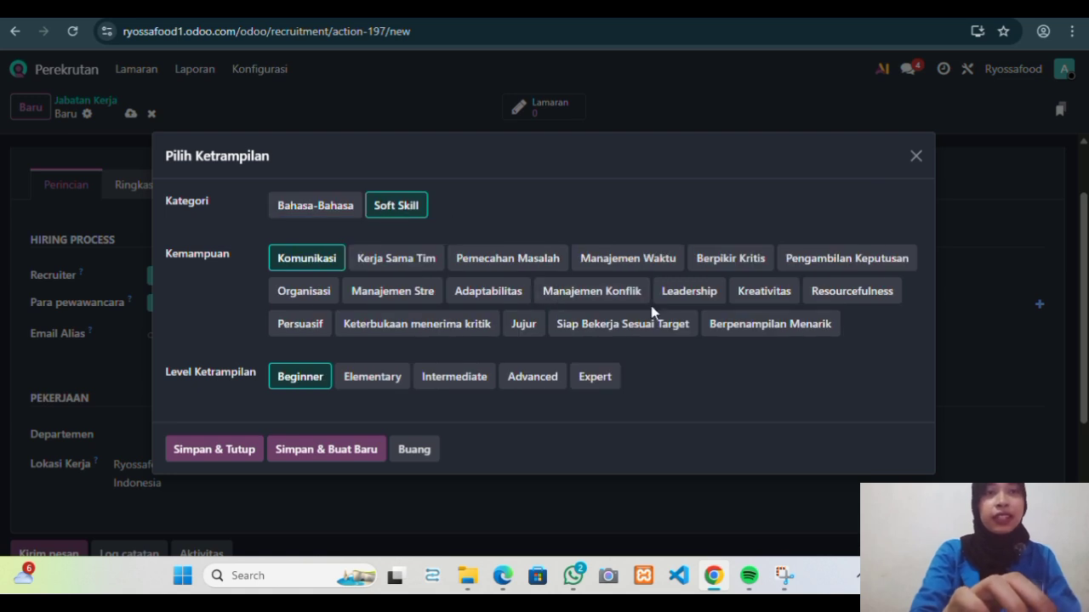
{"action": "left_click", "coordinate": [719, 333]}
{"action": "left_click", "coordinate": [472, 380]}
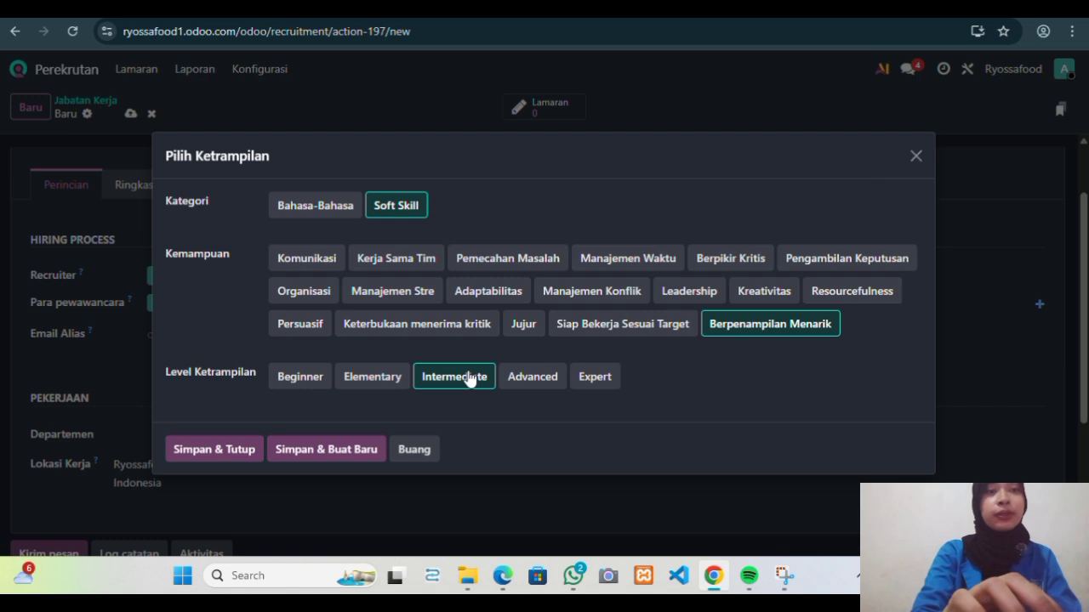
{"action": "left_click", "coordinate": [342, 462]}
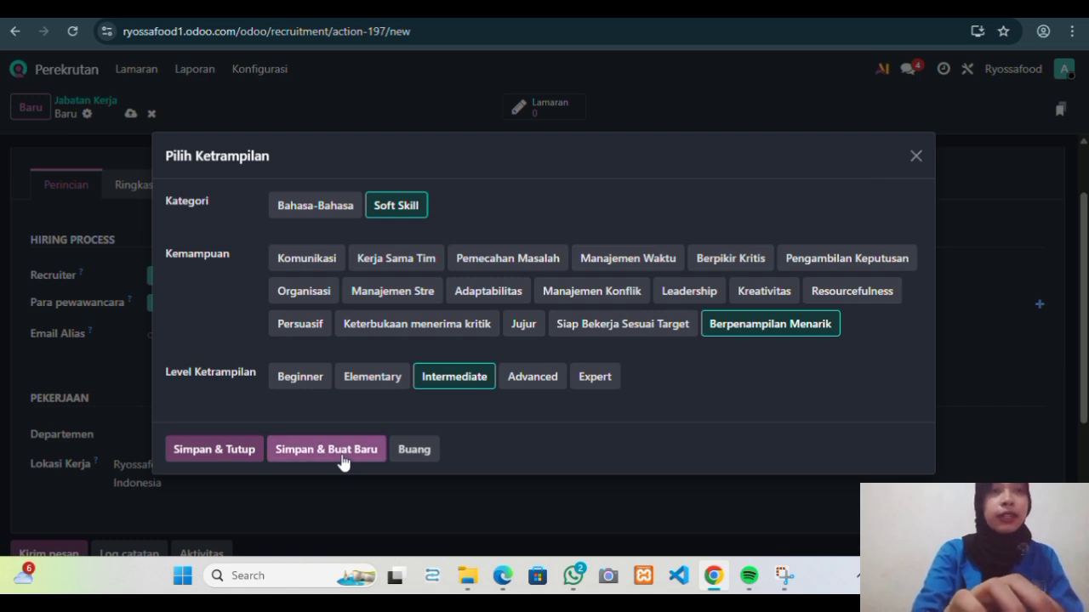
{"action": "left_click", "coordinate": [408, 213]}
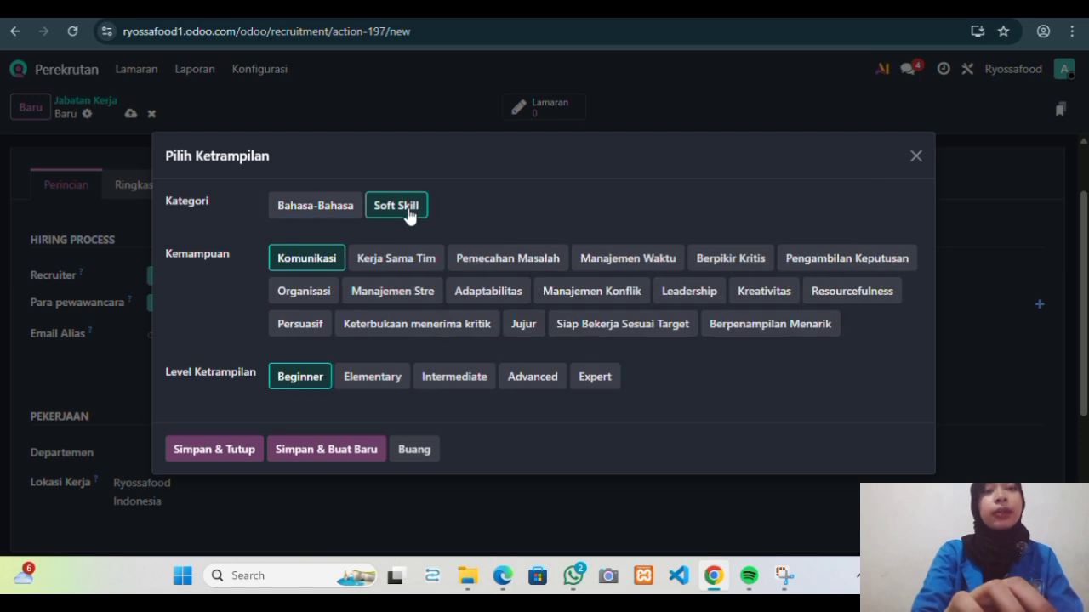
{"action": "left_click", "coordinate": [644, 327]}
{"action": "left_click", "coordinate": [462, 383]}
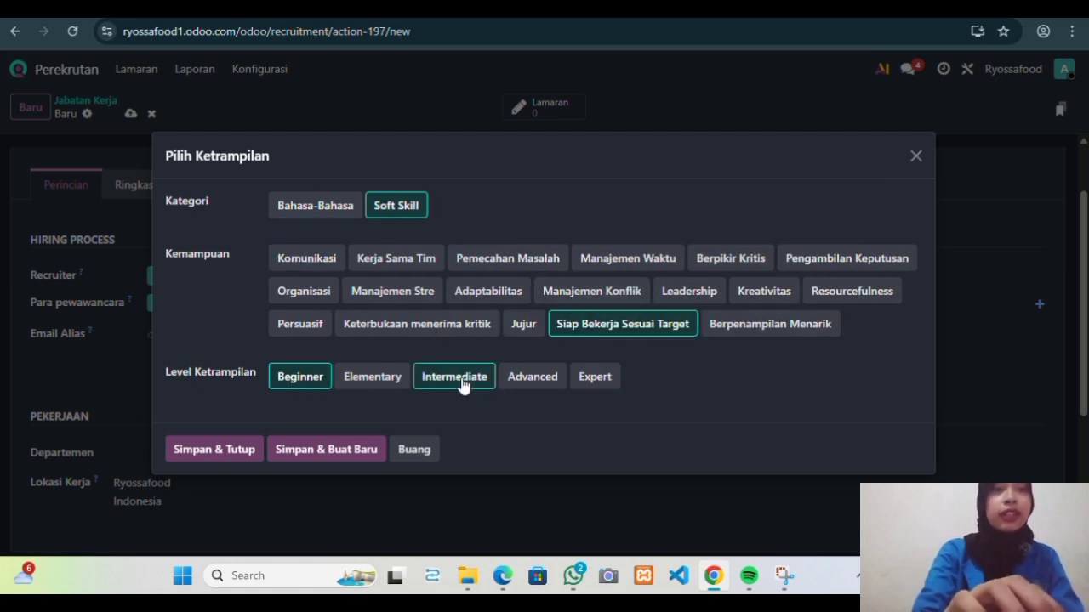
{"action": "left_click", "coordinate": [355, 451]}
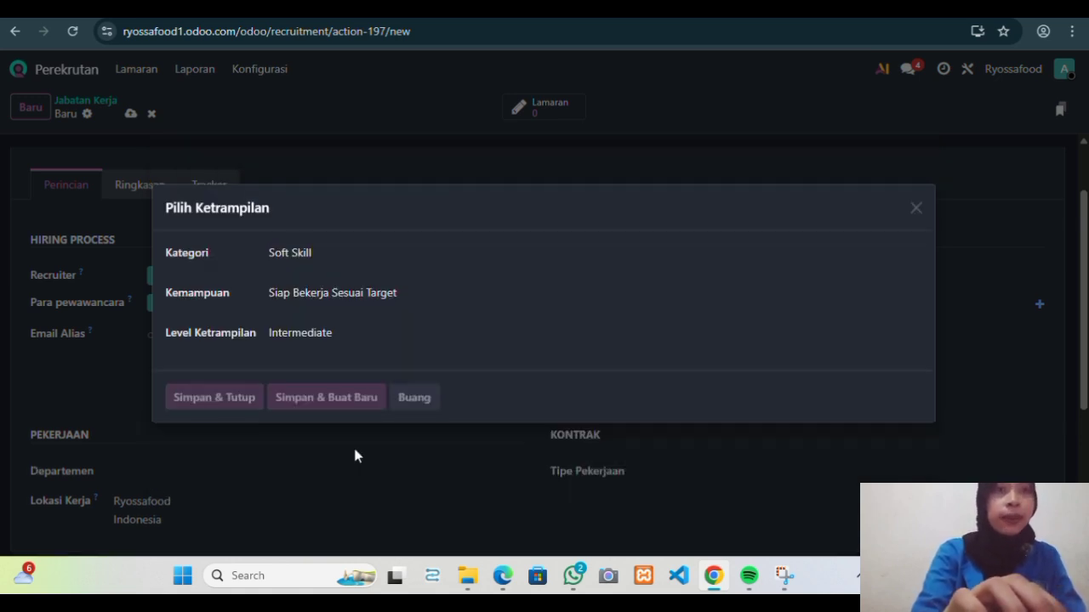
{"action": "left_click", "coordinate": [389, 218]}
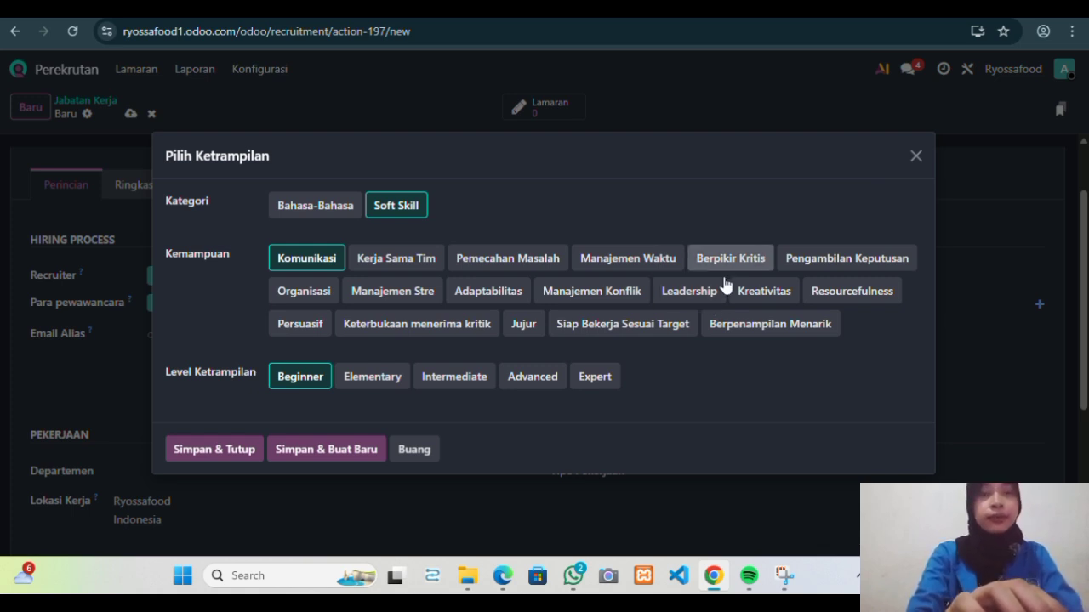
{"action": "left_click", "coordinate": [752, 294]}
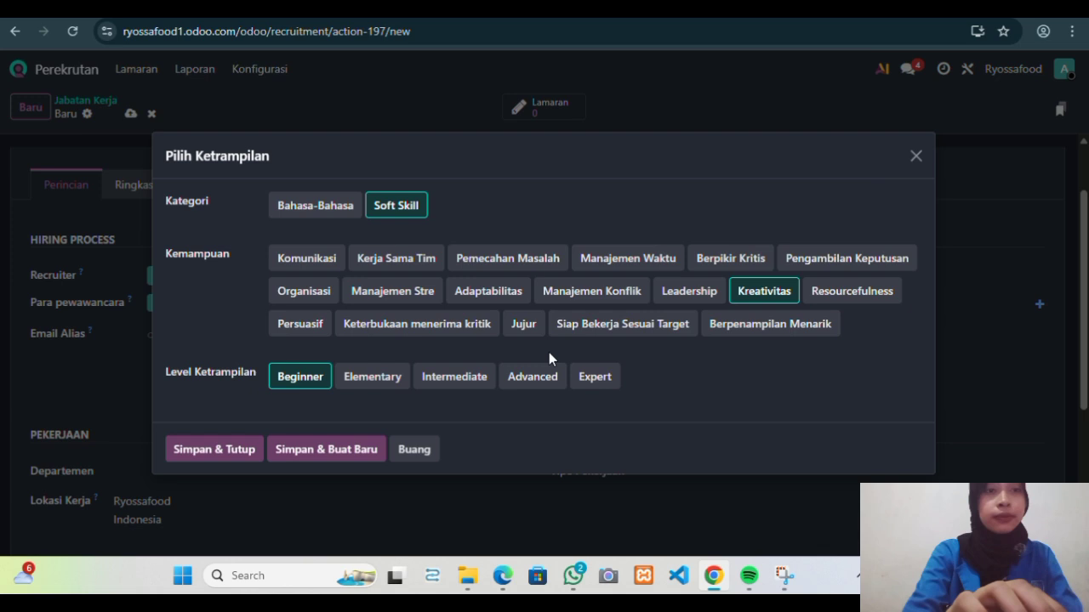
{"action": "left_click", "coordinate": [490, 380]}
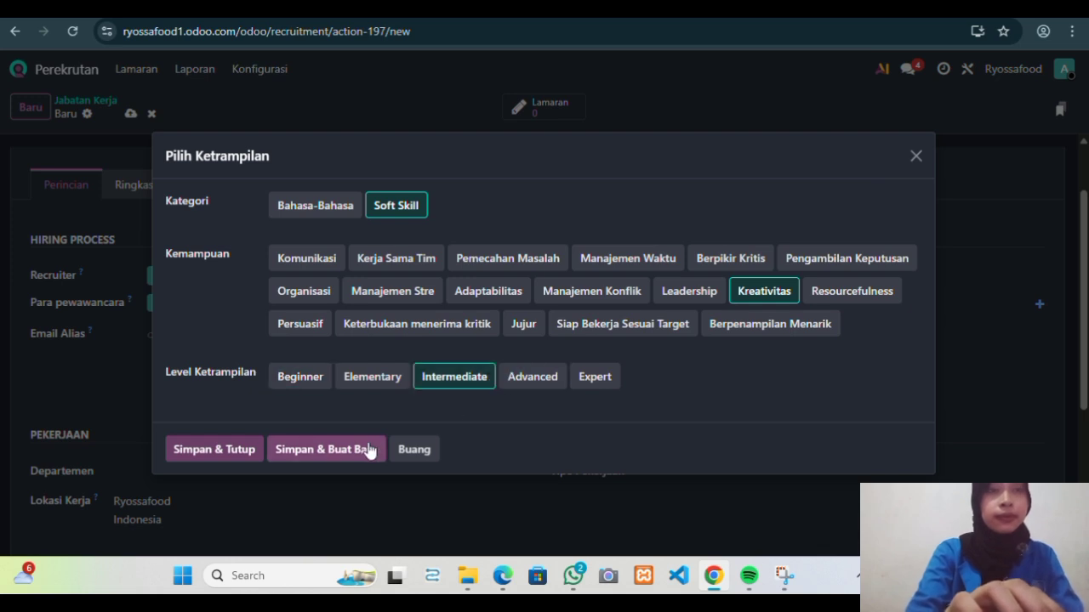
{"action": "left_click", "coordinate": [230, 452]}
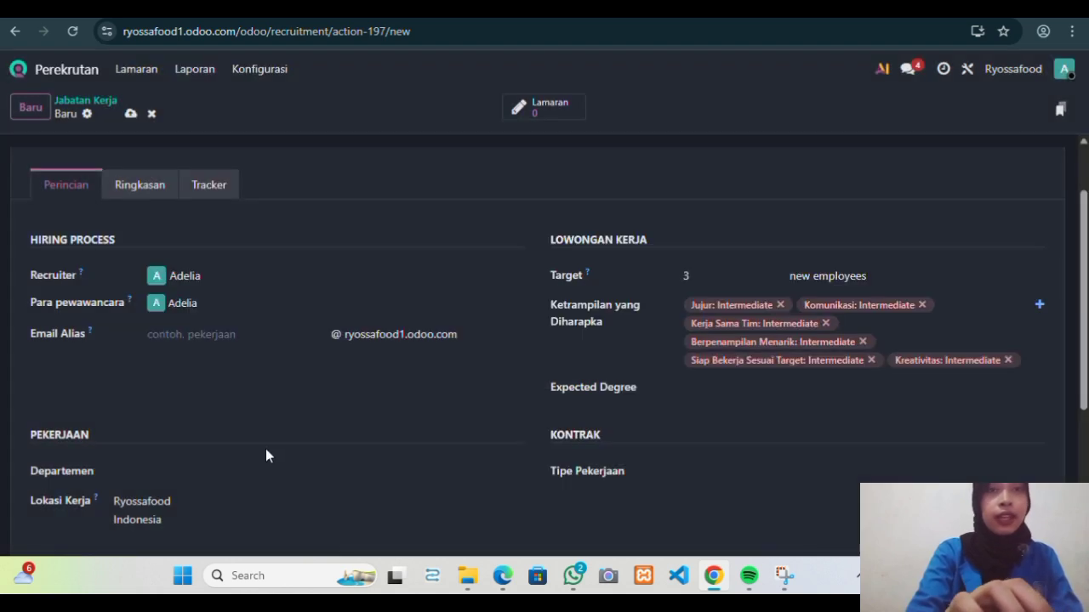
{"action": "left_click", "coordinate": [697, 391]}
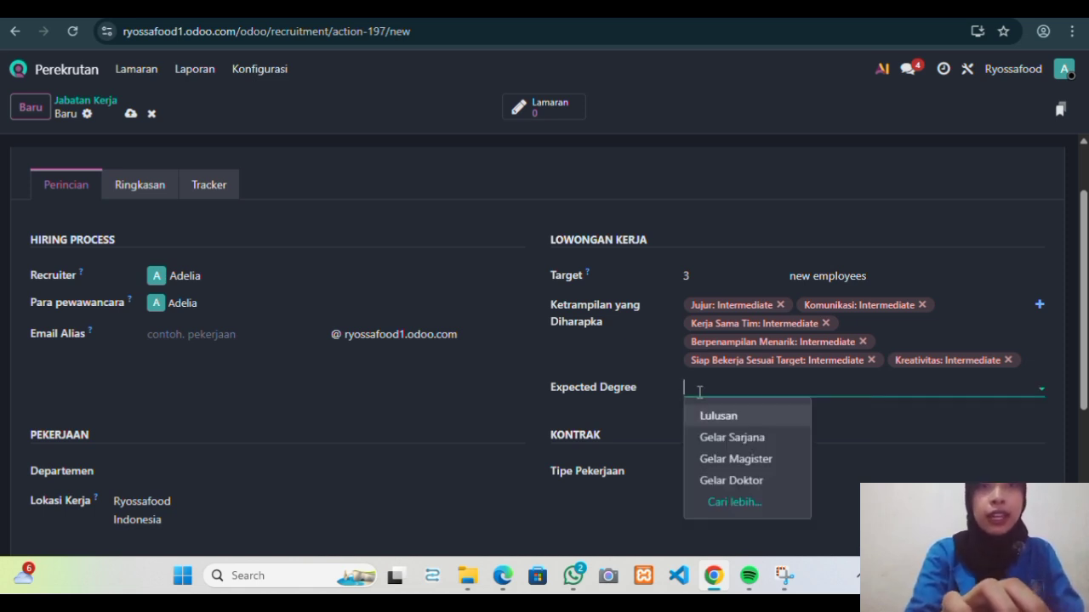
Create the degree 'Lulusan SMA Sederajat' and set it as the expected degree.
{"action": "left_click", "coordinate": [747, 506]}
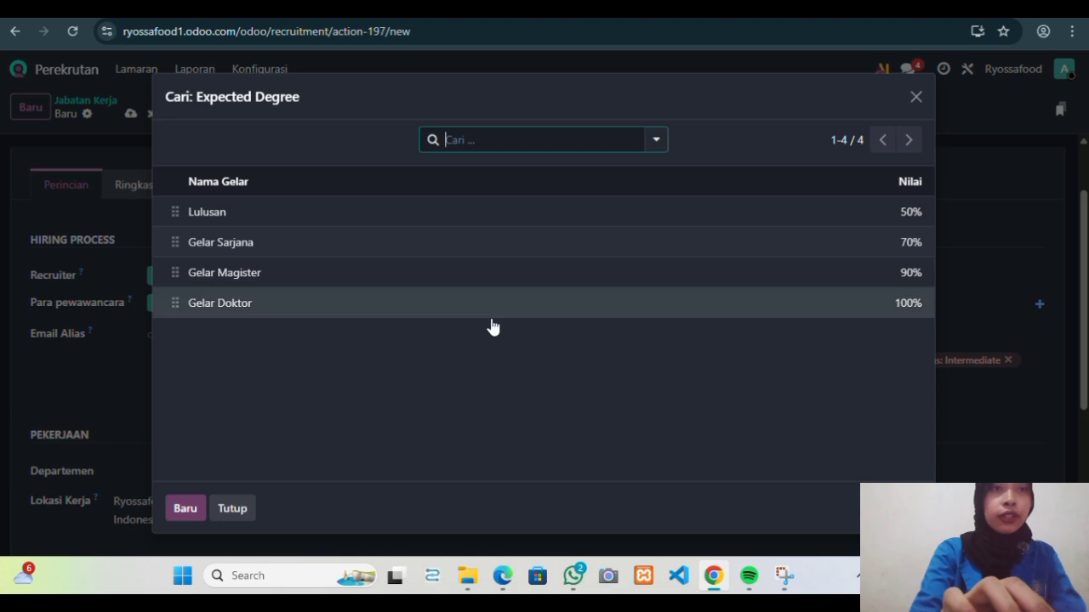
{"action": "left_click", "coordinate": [184, 508]}
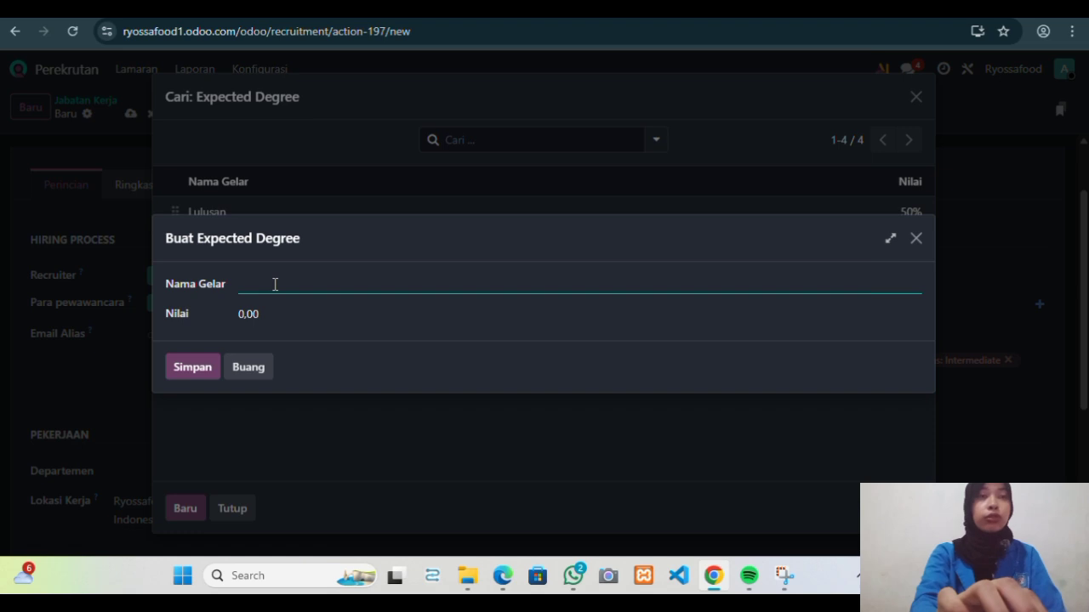
{"action": "type", "text": "Lu"}
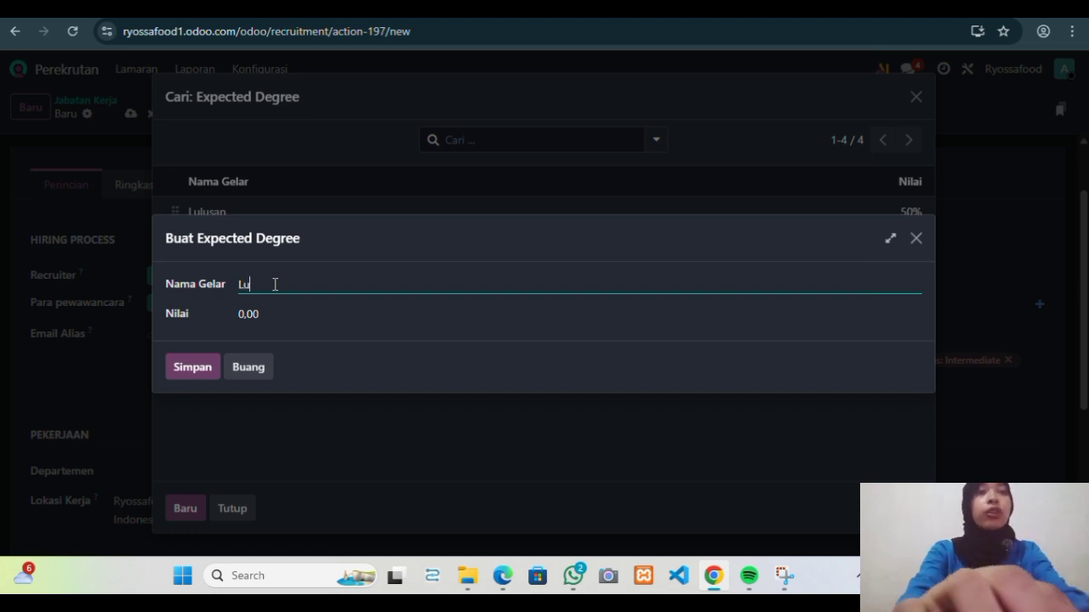
{"action": "type", "text": "lusan"}
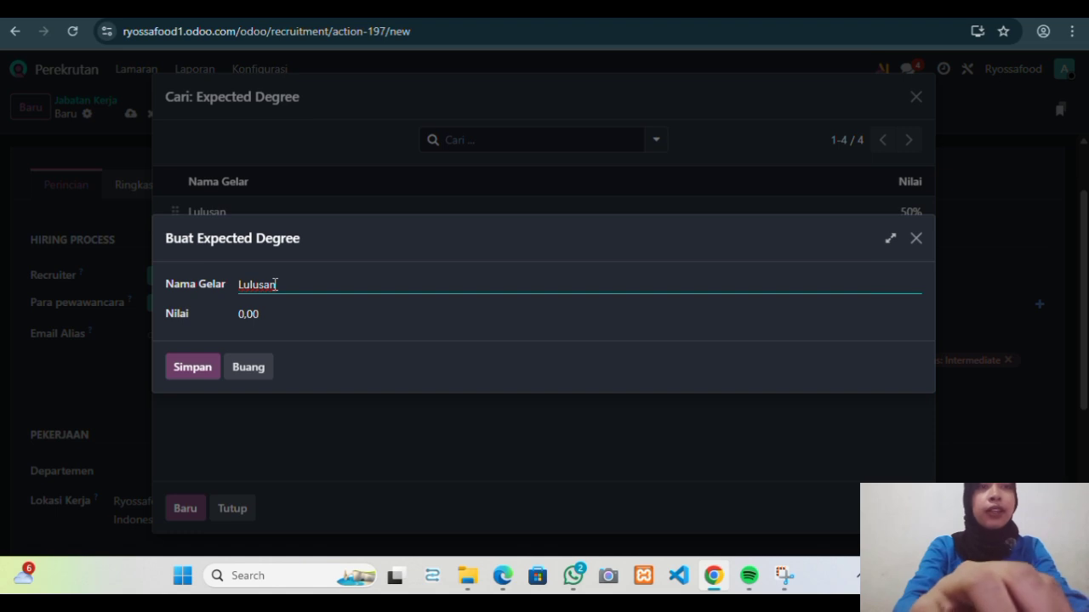
{"action": "type", "text": " SMA Sederajat"}
{"action": "left_click", "coordinate": [253, 314]}
{"action": "left_click", "coordinate": [246, 314]}
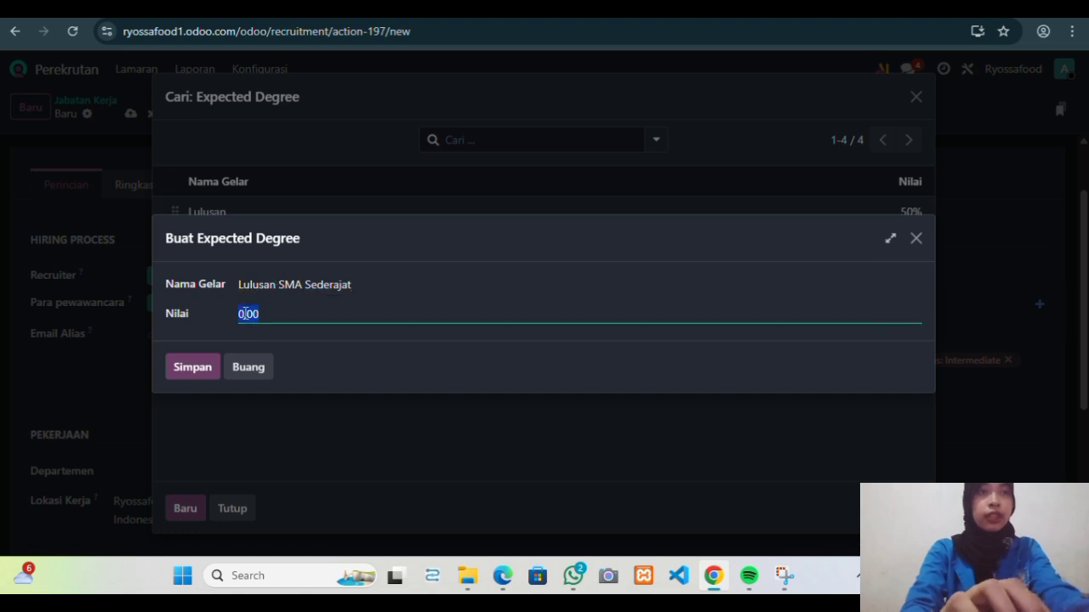
{"action": "left_click", "coordinate": [205, 367]}
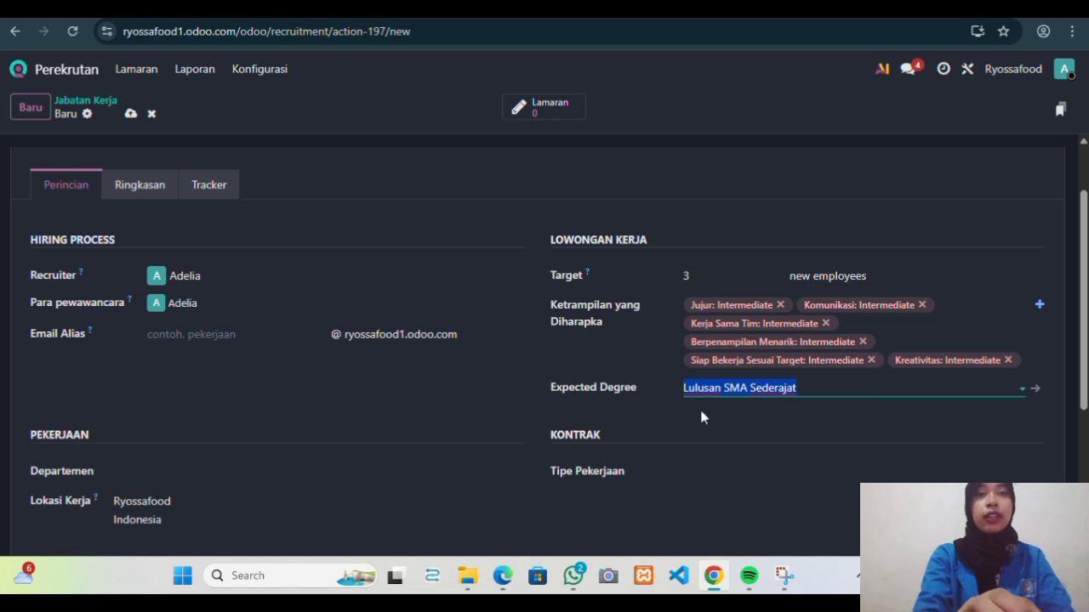
{"action": "scroll", "coordinate": [779, 399], "scroll_direction": "down", "scroll_amount": 2}
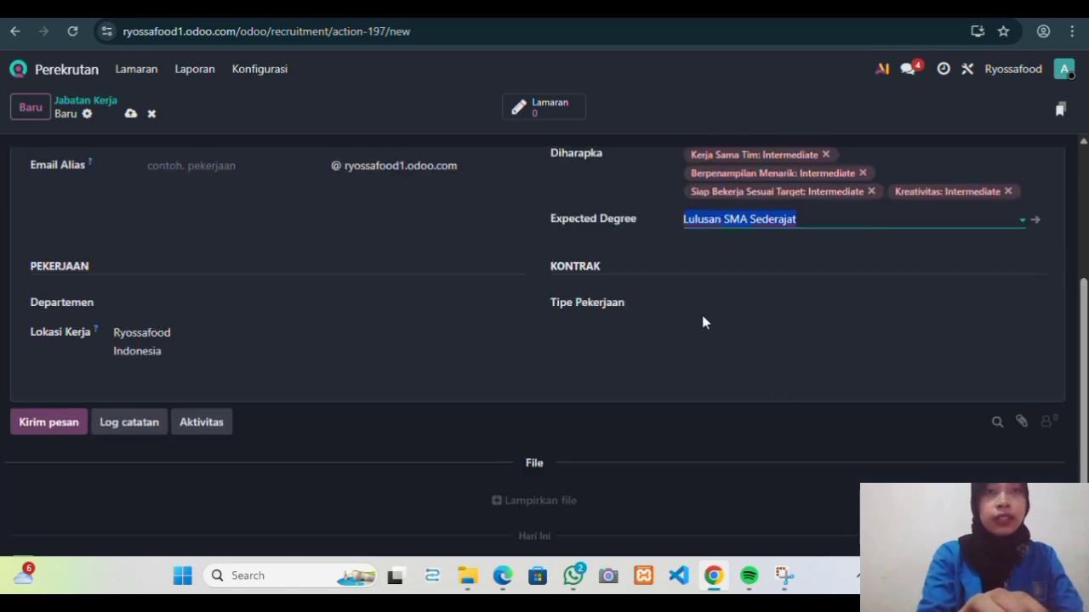
{"action": "left_click", "coordinate": [365, 307]}
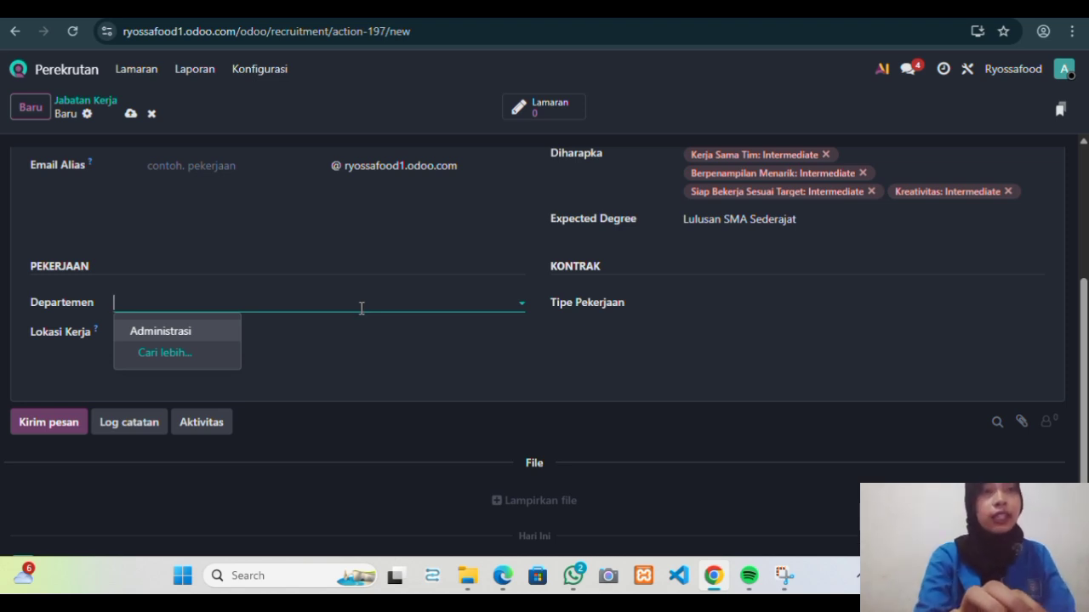
Create a new department named Sales and assign it to the job position.
{"action": "left_click", "coordinate": [204, 349]}
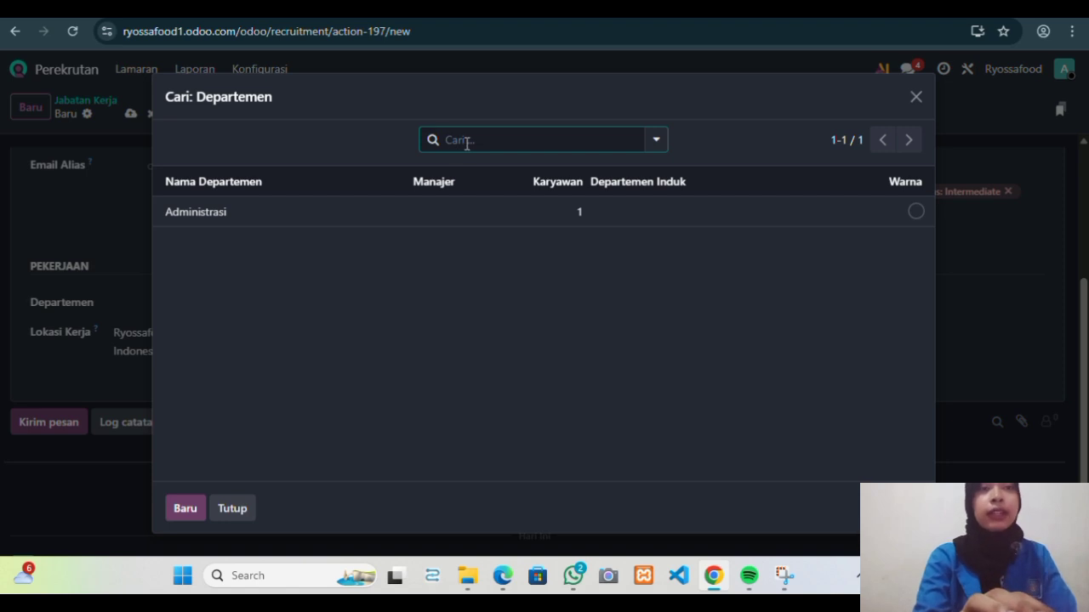
{"action": "left_click", "coordinate": [179, 517]}
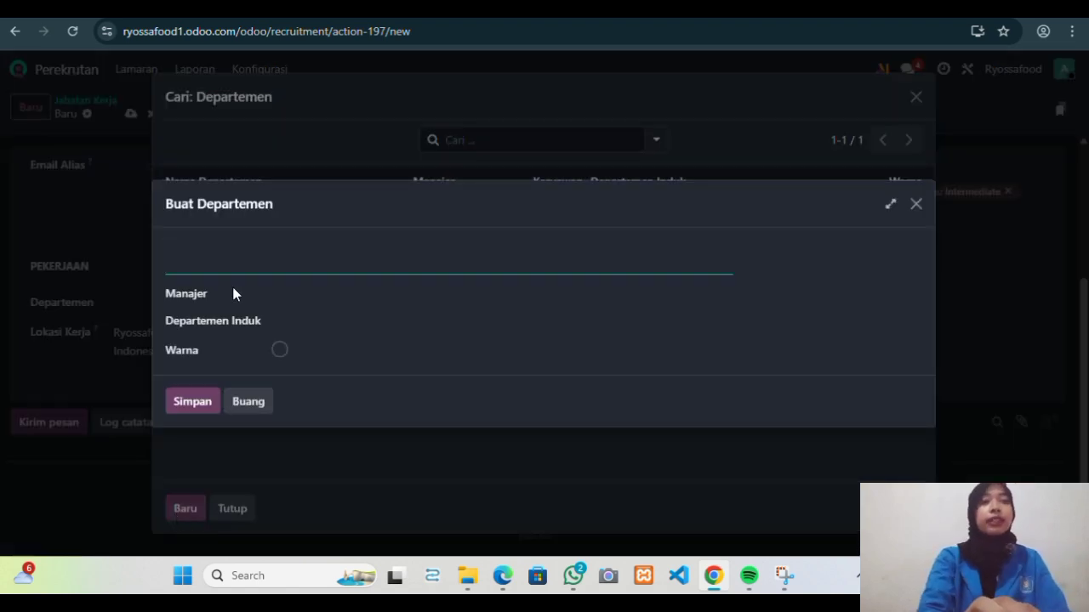
{"action": "type", "text": "Sales"}
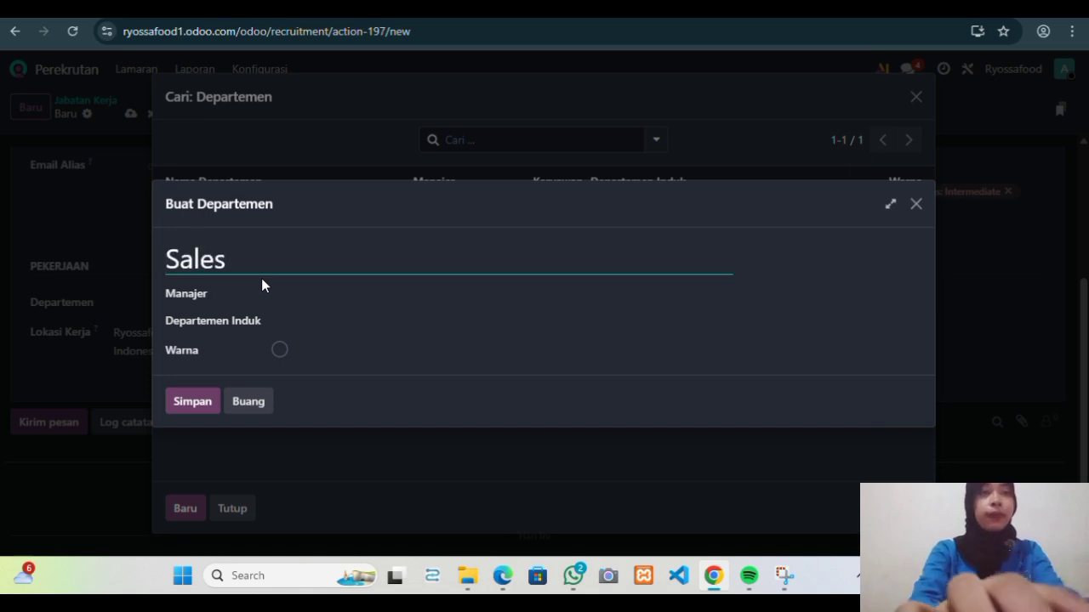
{"action": "left_click", "coordinate": [363, 322]}
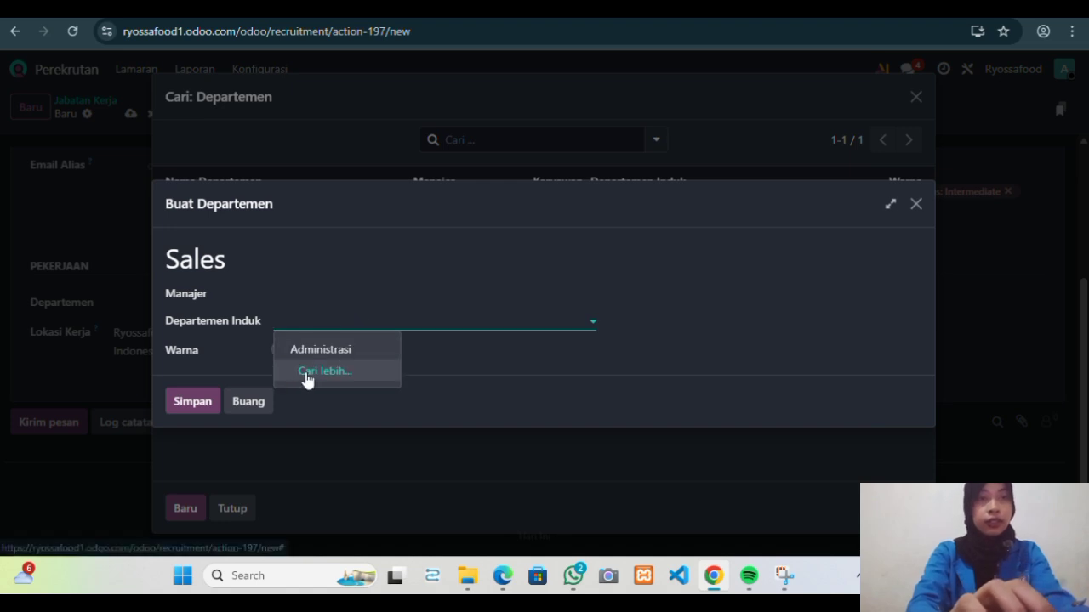
{"action": "left_click", "coordinate": [202, 410]}
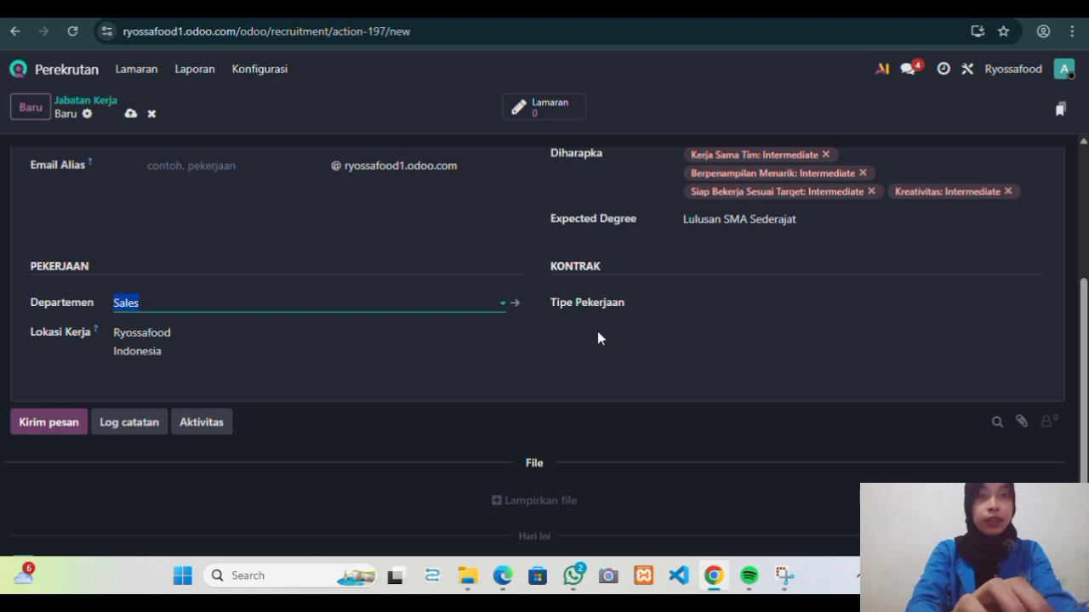
{"action": "scroll", "coordinate": [598, 338], "scroll_direction": "up", "scroll_amount": 1}
{"action": "left_click", "coordinate": [741, 363]}
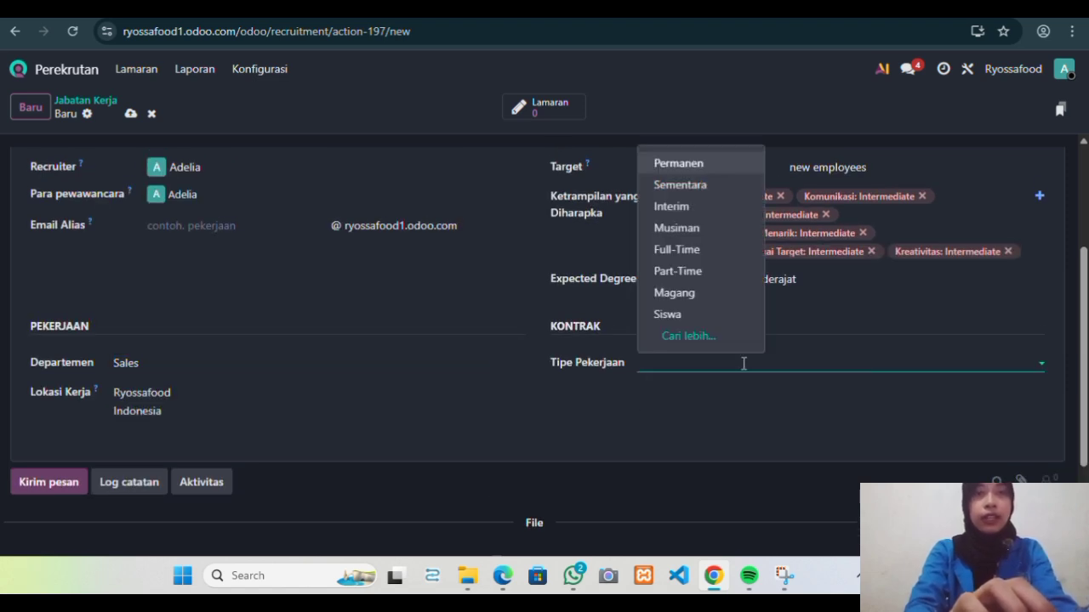
Make the Sales position Full-Time, save it, and return to the job positions overview.
{"action": "left_click", "coordinate": [684, 255]}
{"action": "scroll", "coordinate": [778, 421], "scroll_direction": "down", "scroll_amount": 2}
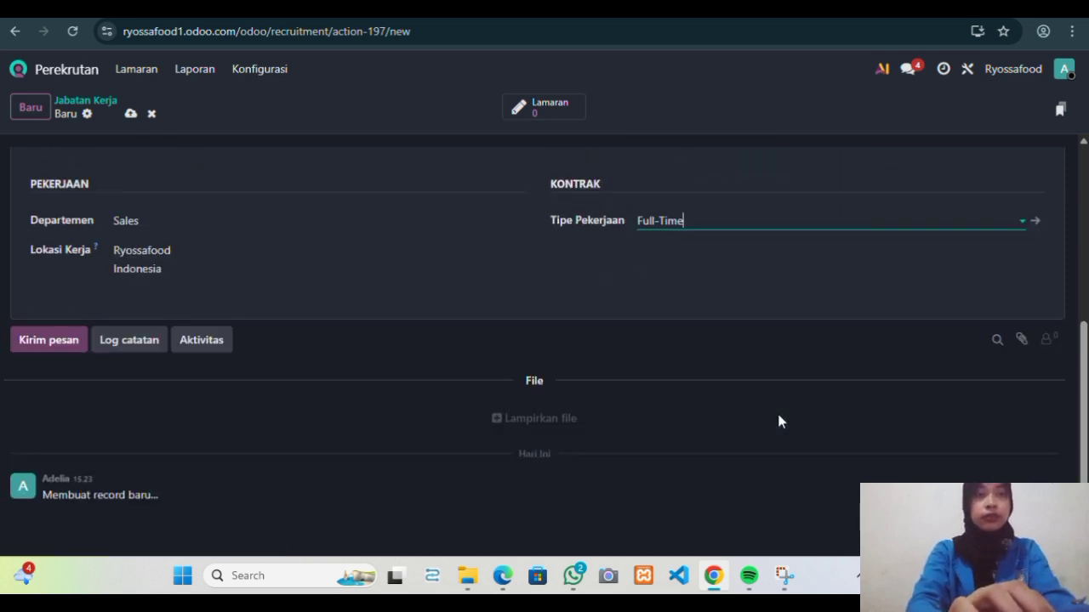
{"action": "scroll", "coordinate": [778, 421], "scroll_direction": "up", "scroll_amount": 5}
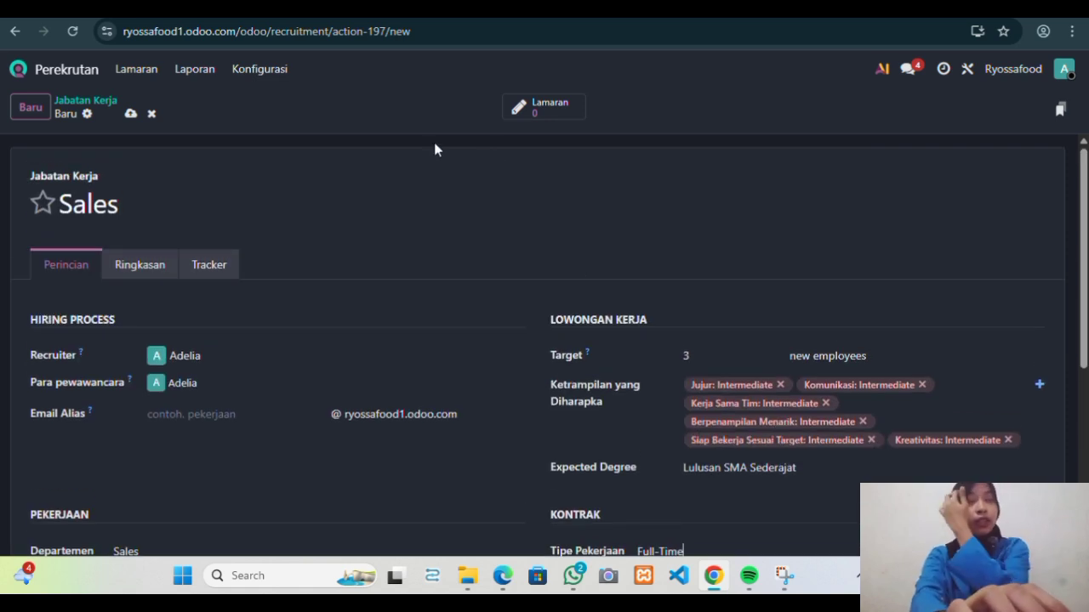
{"action": "left_click", "coordinate": [463, 19]}
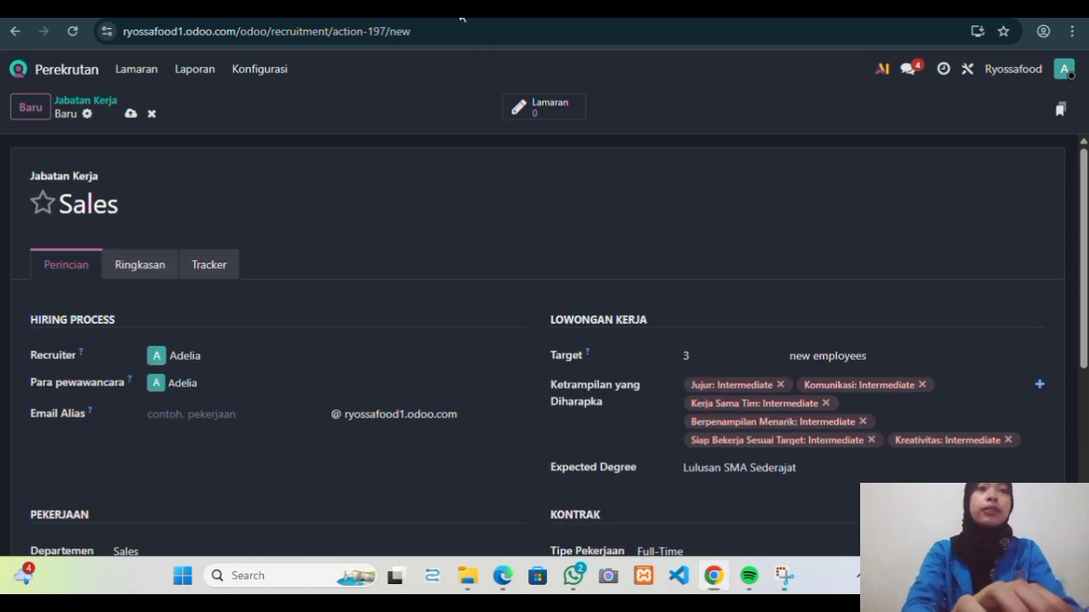
{"action": "left_click", "coordinate": [131, 114]}
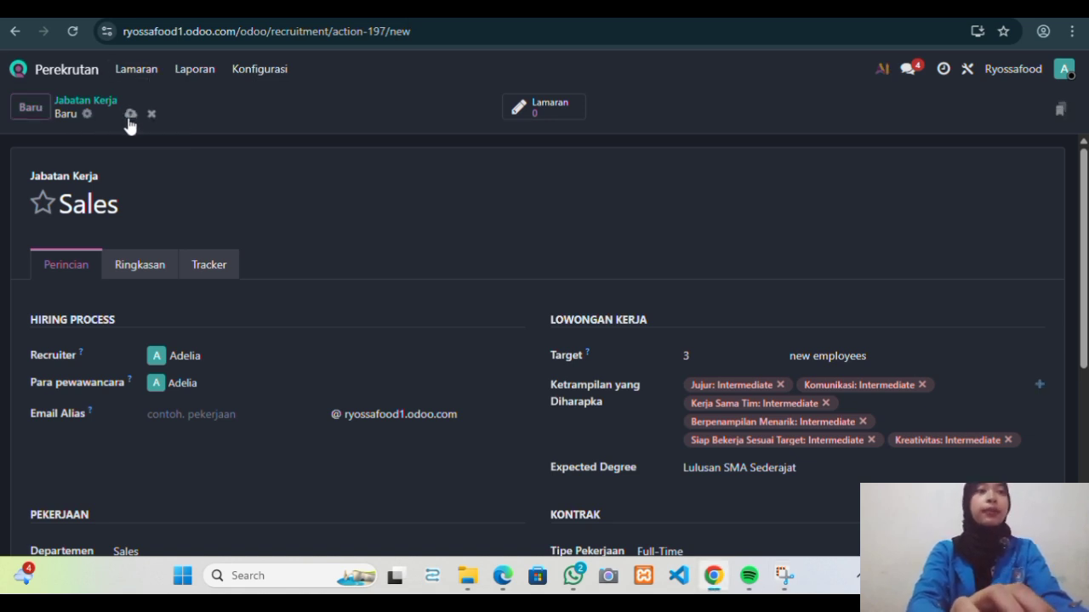
{"action": "left_click", "coordinate": [139, 71]}
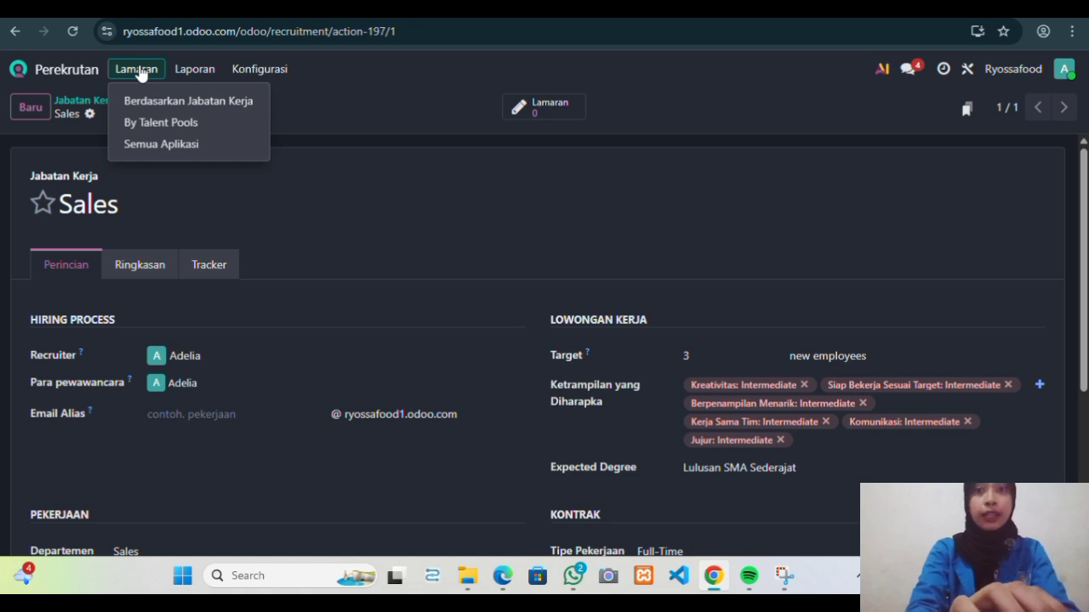
{"action": "left_click", "coordinate": [165, 104]}
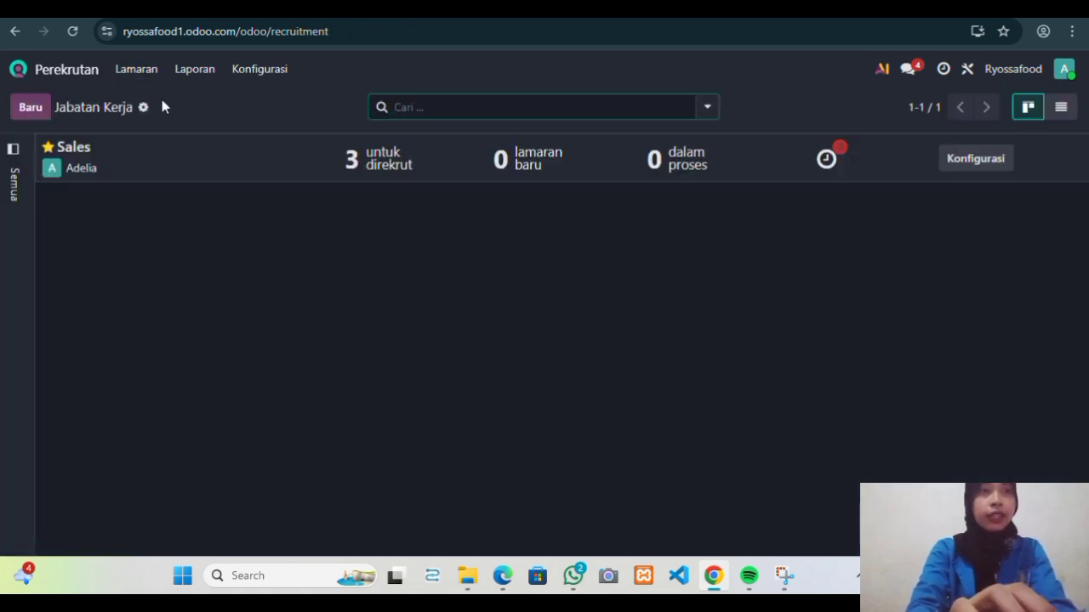
Quick-add the applicant by full name to the Baru column of Sales applications.
{"action": "left_click", "coordinate": [393, 166]}
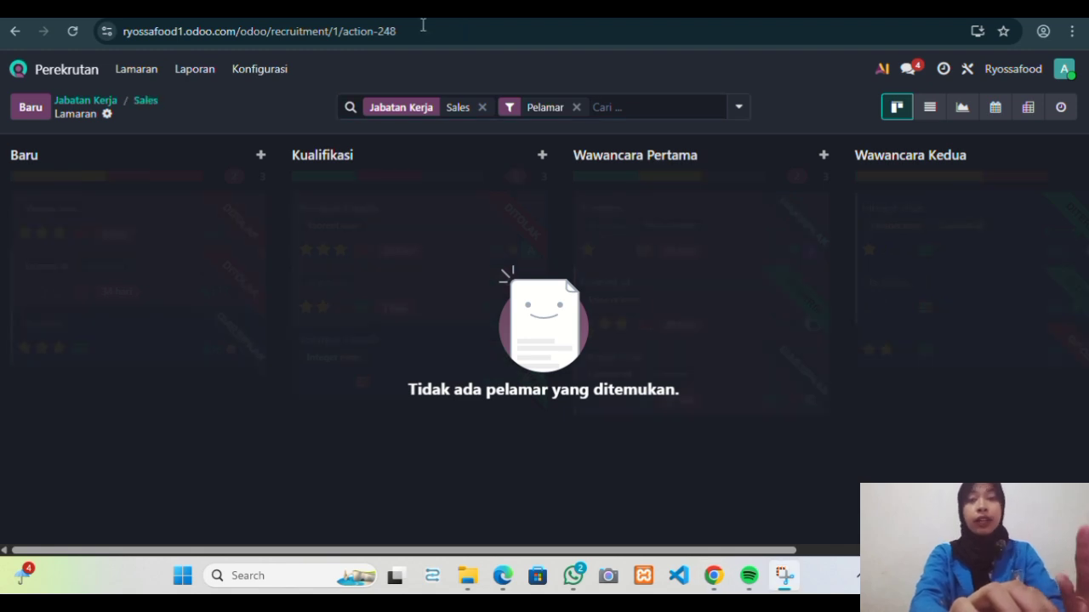
{"action": "left_click", "coordinate": [261, 158]}
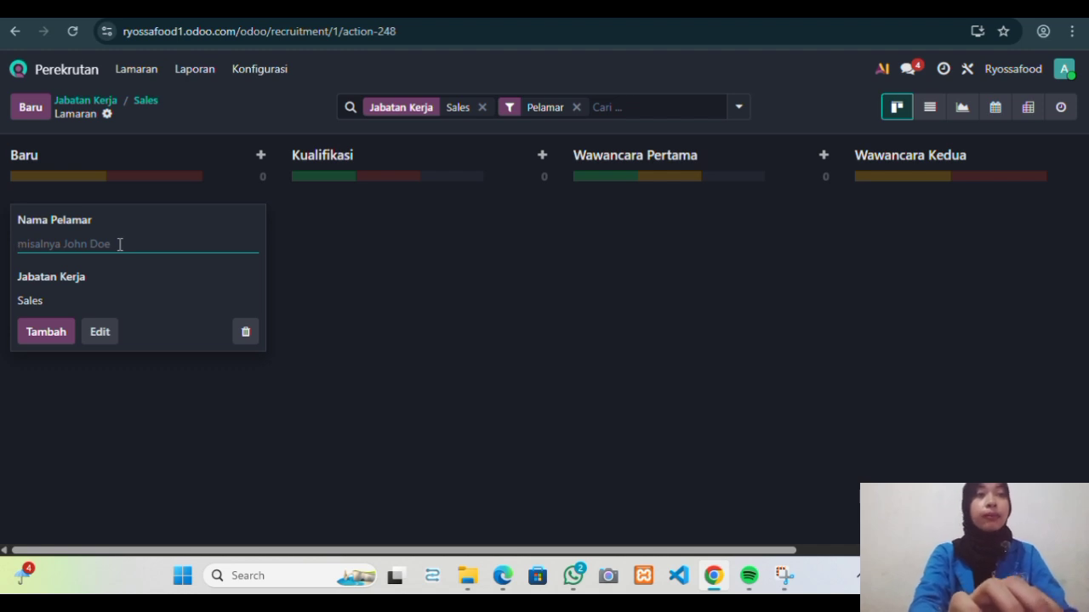
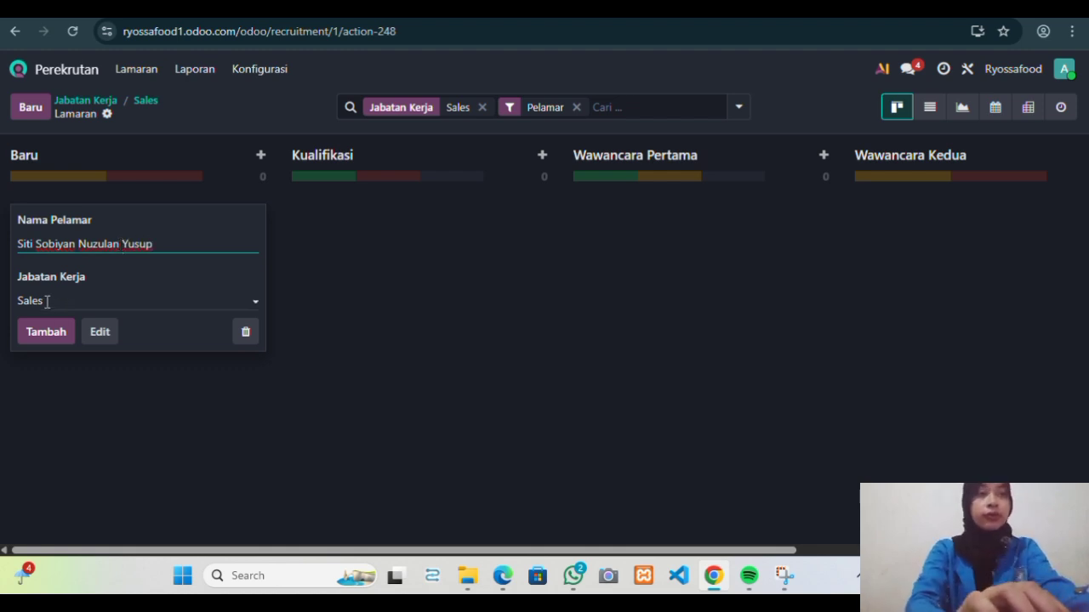
{"action": "left_click", "coordinate": [55, 337]}
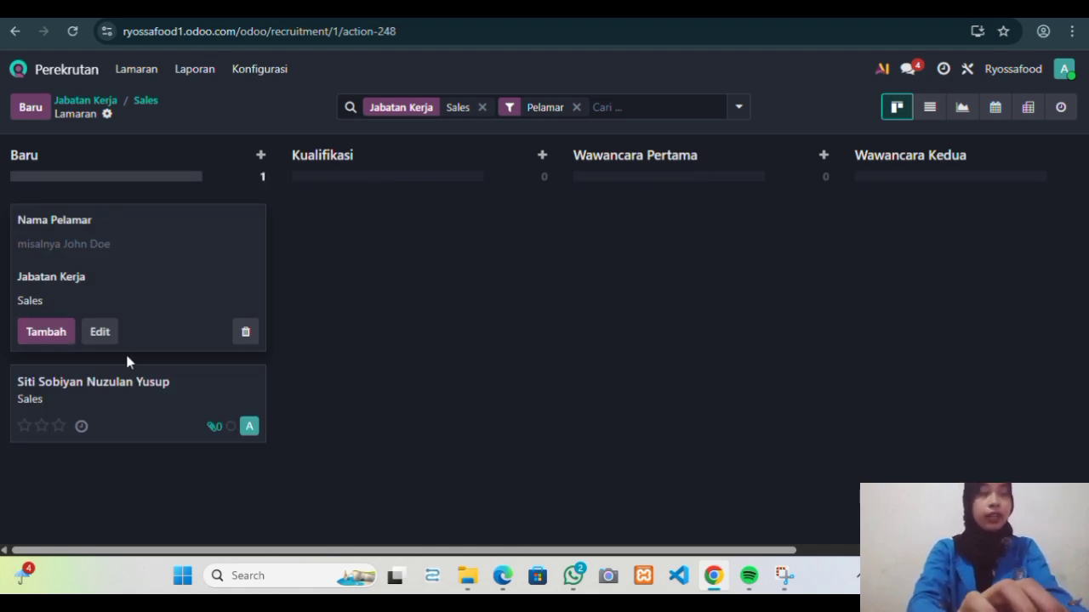
{"action": "left_click", "coordinate": [179, 393]}
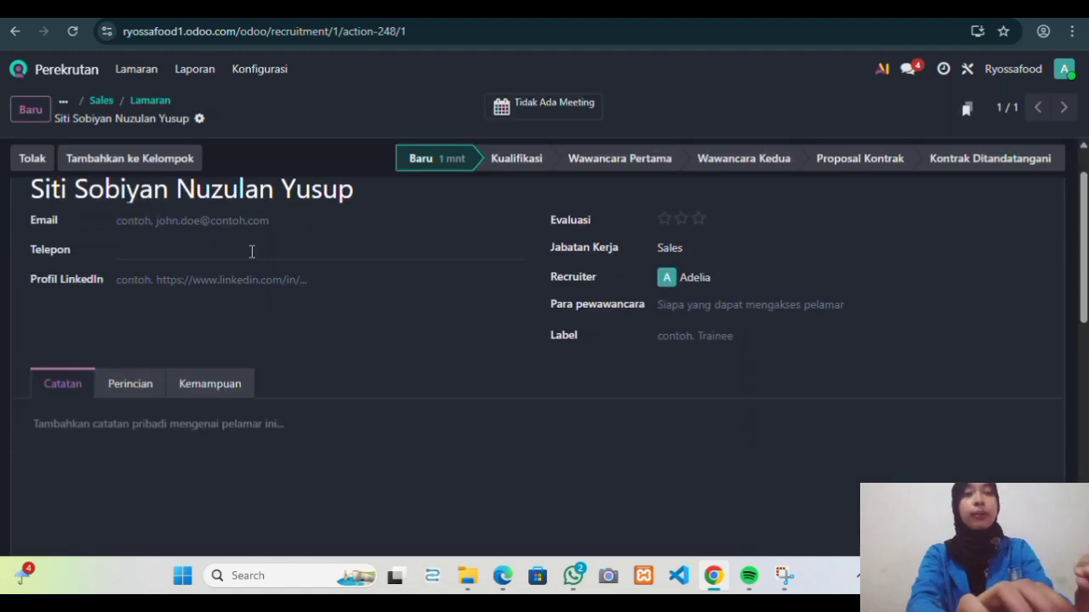
Enter the applicant's e-mail address, phone number and LinkedIn profile URL.
{"action": "left_click", "coordinate": [192, 218]}
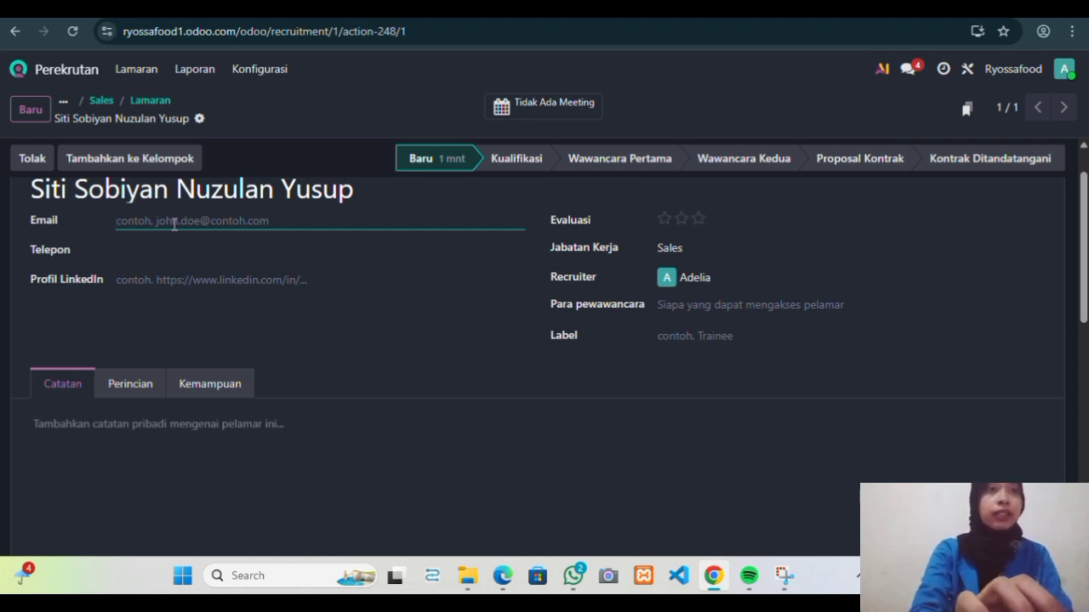
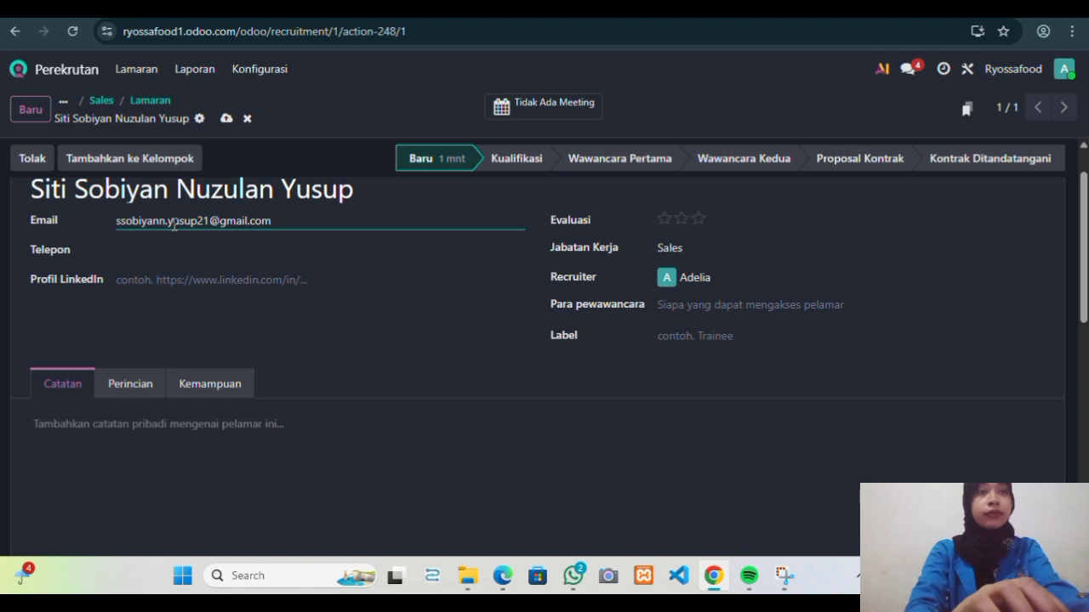
{"action": "left_click", "coordinate": [183, 249]}
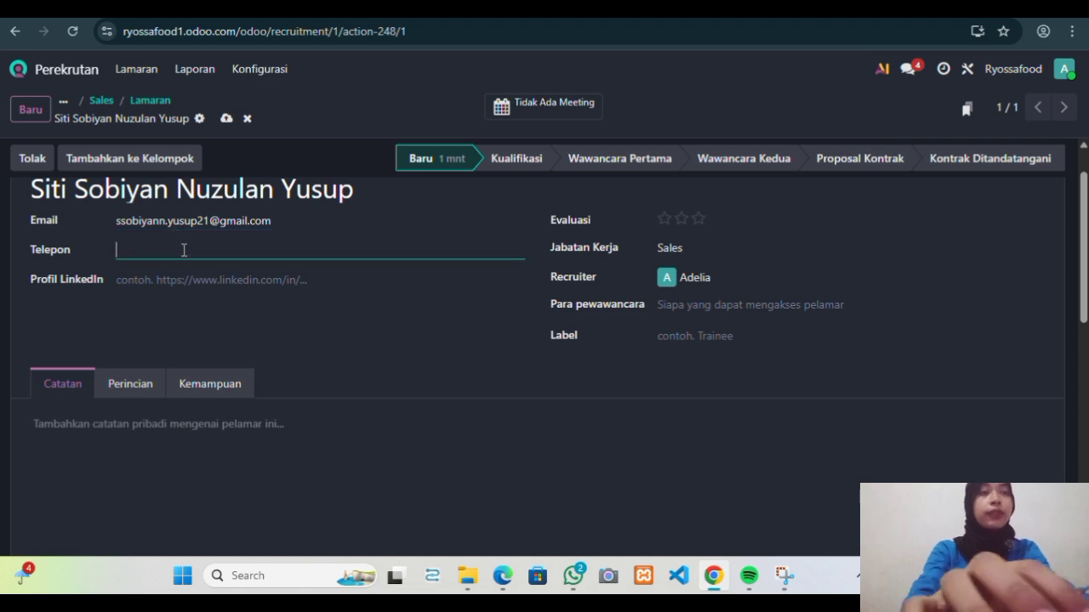
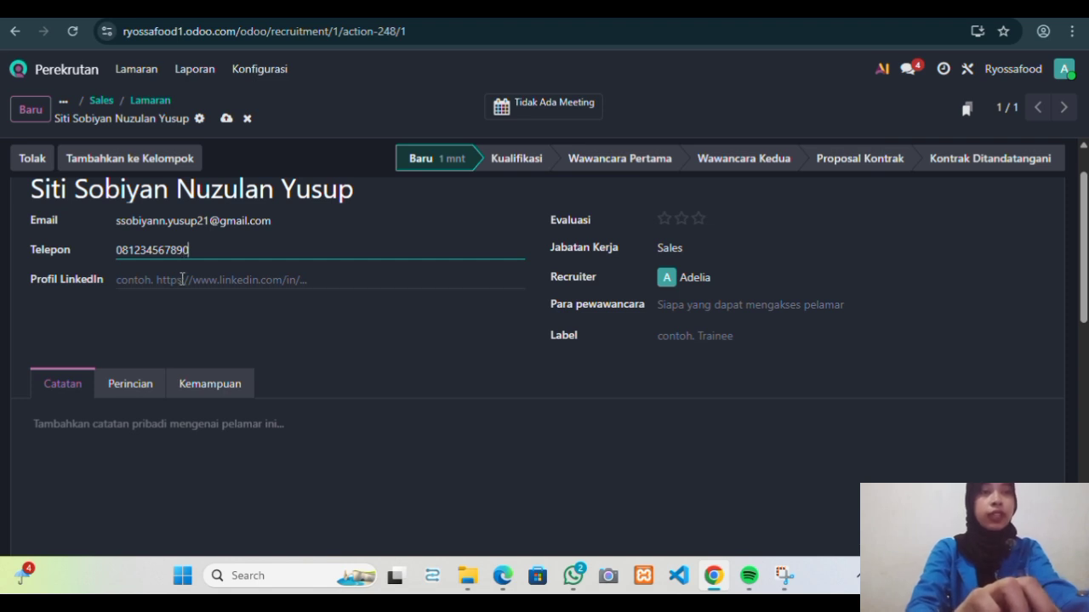
{"action": "left_click", "coordinate": [176, 281]}
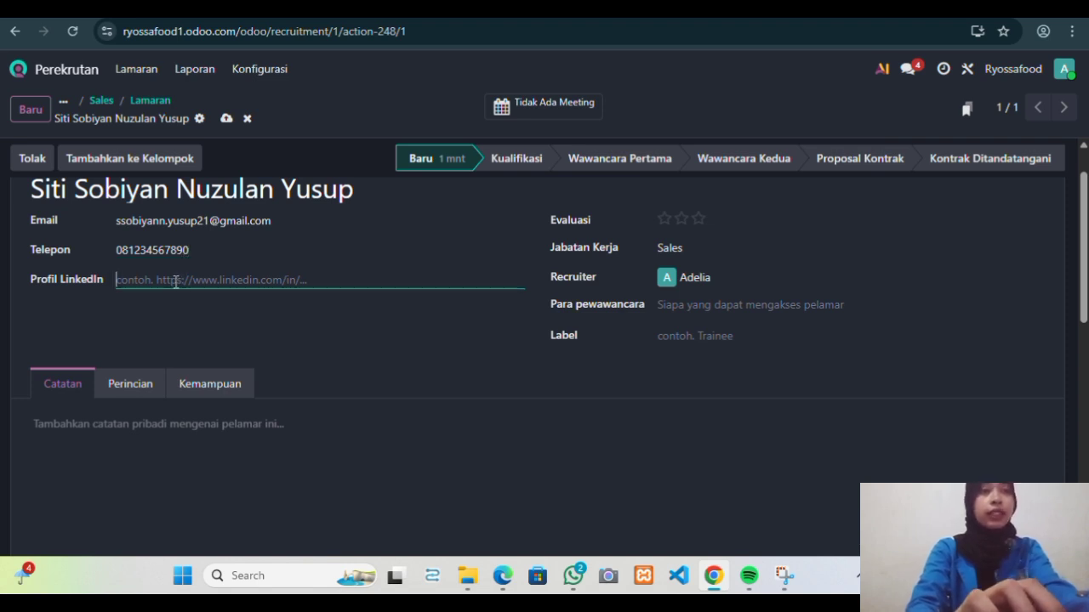
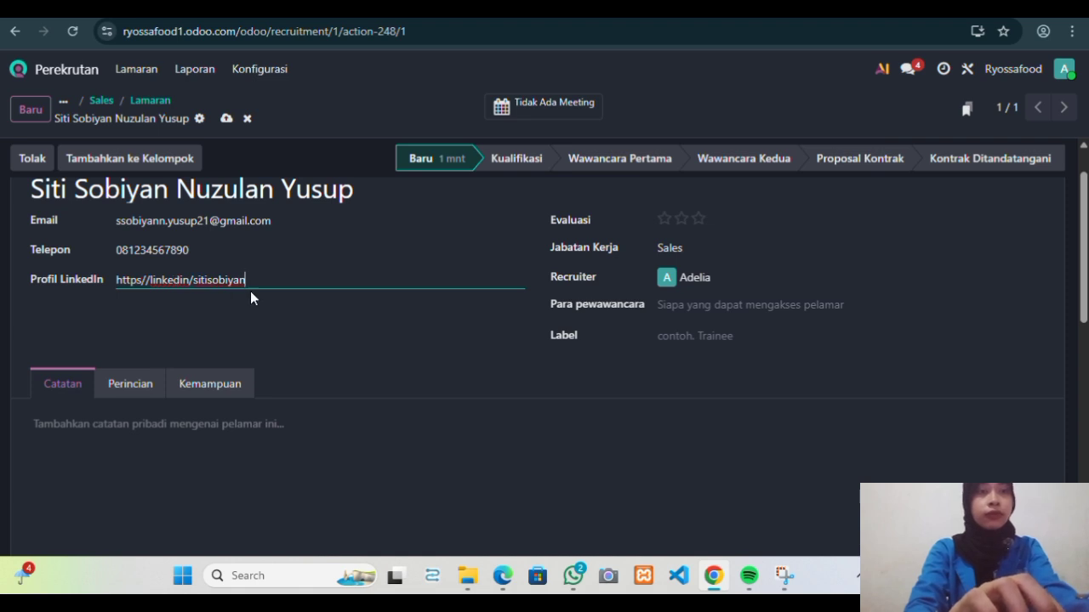
{"action": "scroll", "coordinate": [451, 296], "scroll_direction": "up", "scroll_amount": 1}
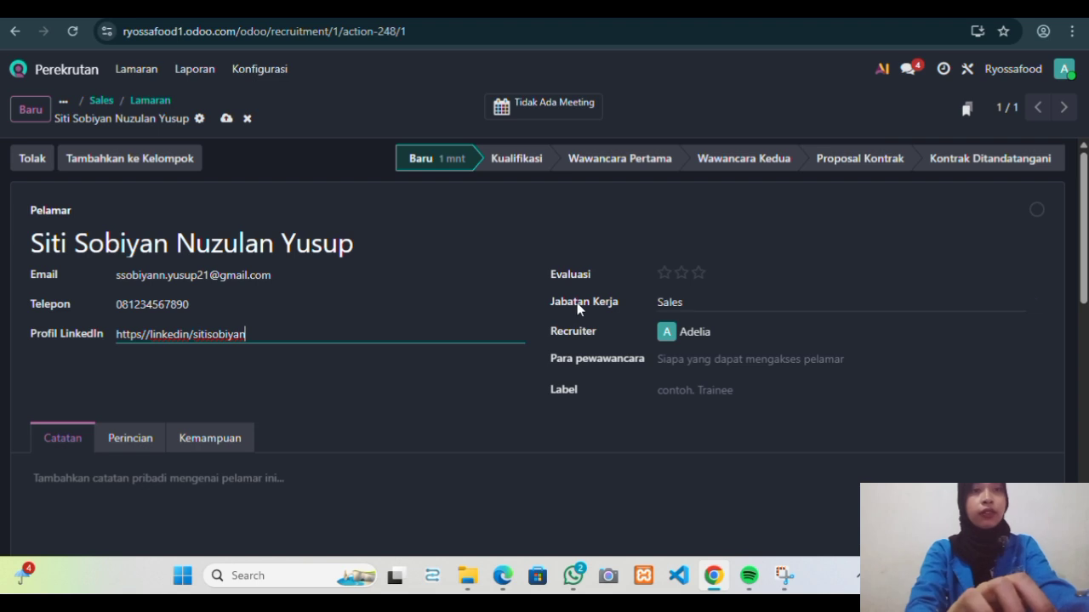
Give the applicant a three-star evaluation and add the recruiter as interviewer.
{"action": "left_click", "coordinate": [698, 274]}
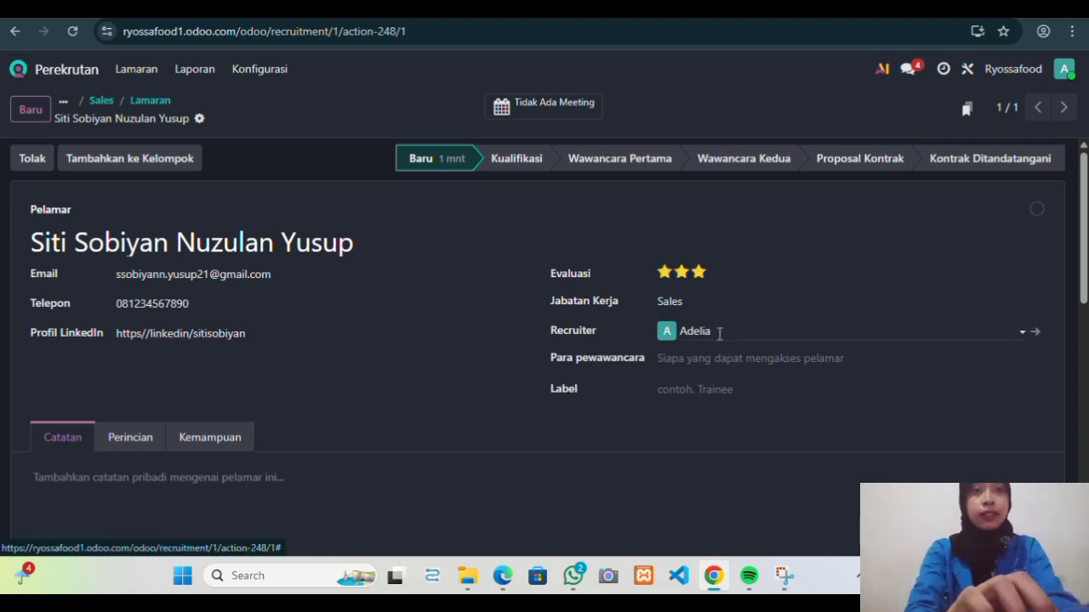
{"action": "scroll", "coordinate": [718, 336], "scroll_direction": "down", "scroll_amount": 1}
{"action": "scroll", "coordinate": [718, 335], "scroll_direction": "up", "scroll_amount": 1}
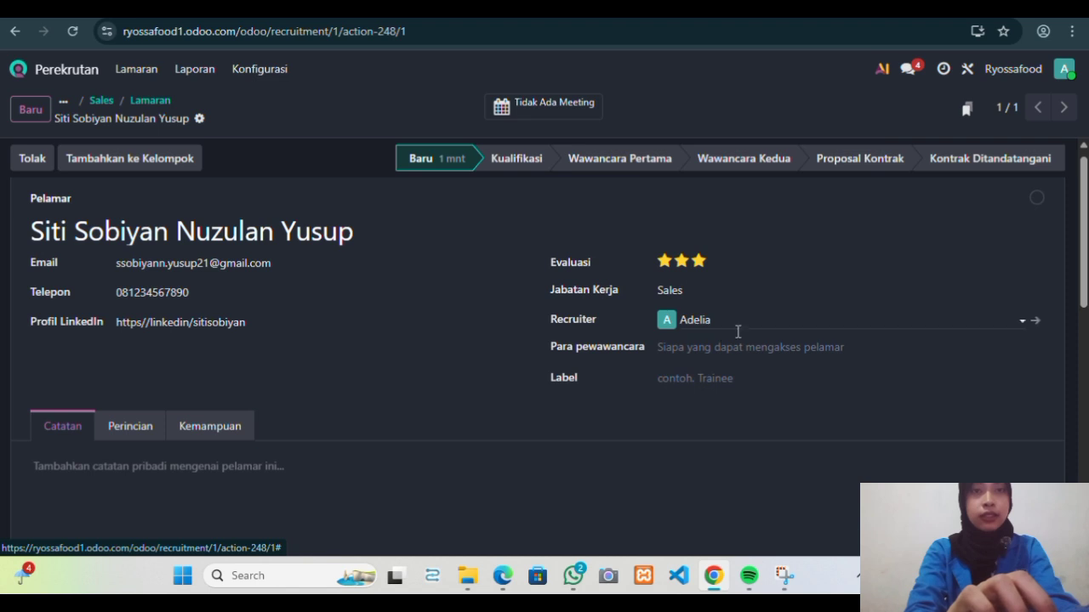
{"action": "left_click", "coordinate": [746, 351]}
{"action": "left_click", "coordinate": [730, 376]}
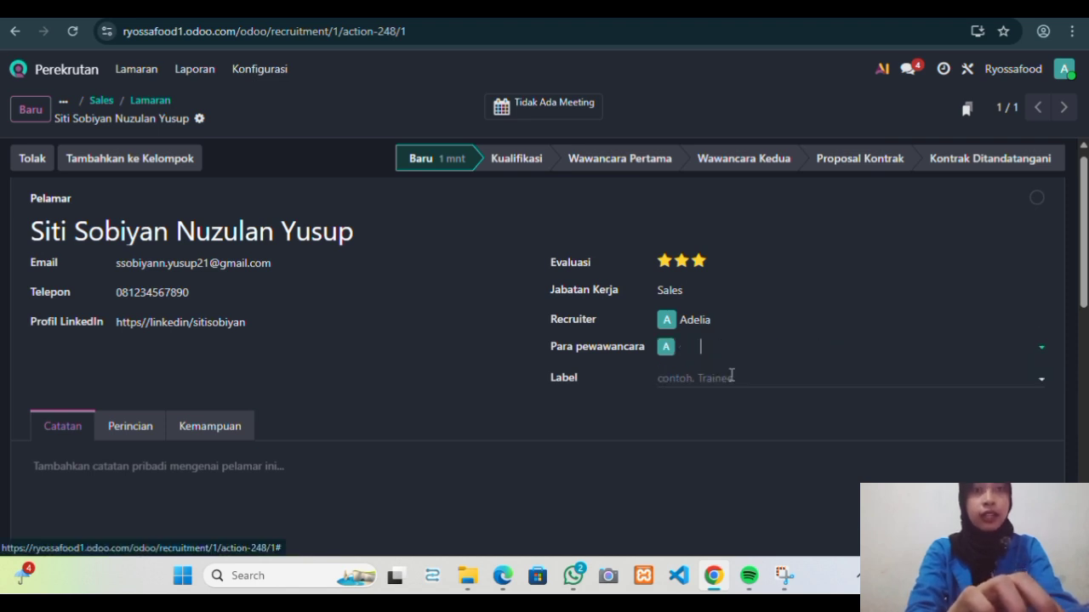
Tag the application with the Sales label and review the applicant record.
{"action": "left_click", "coordinate": [754, 380]}
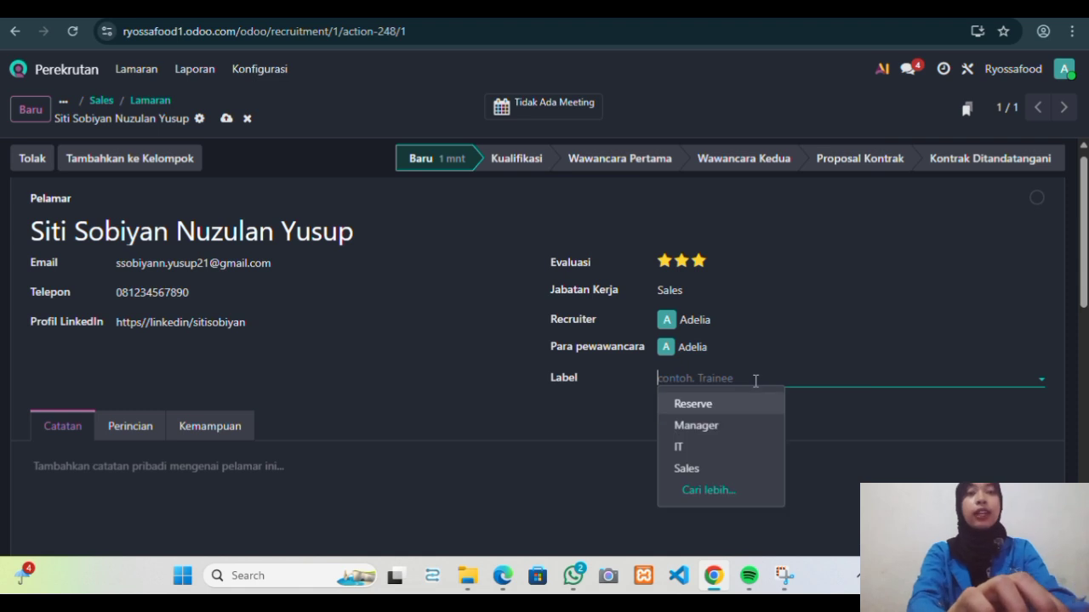
{"action": "left_click", "coordinate": [709, 470]}
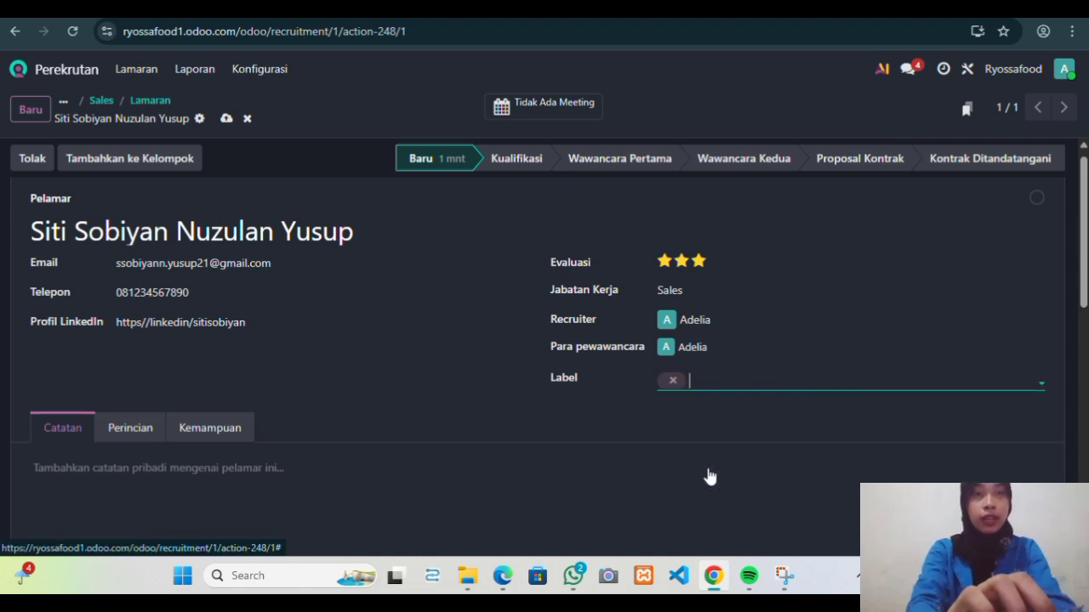
{"action": "scroll", "coordinate": [689, 406], "scroll_direction": "down", "scroll_amount": 1}
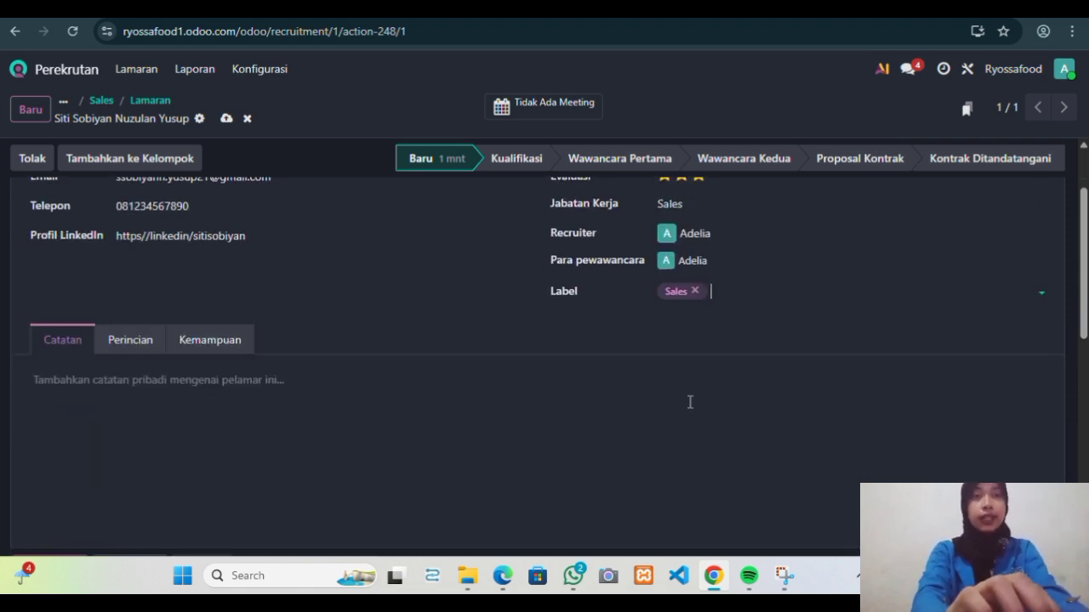
{"action": "scroll", "coordinate": [690, 402], "scroll_direction": "up", "scroll_amount": 1}
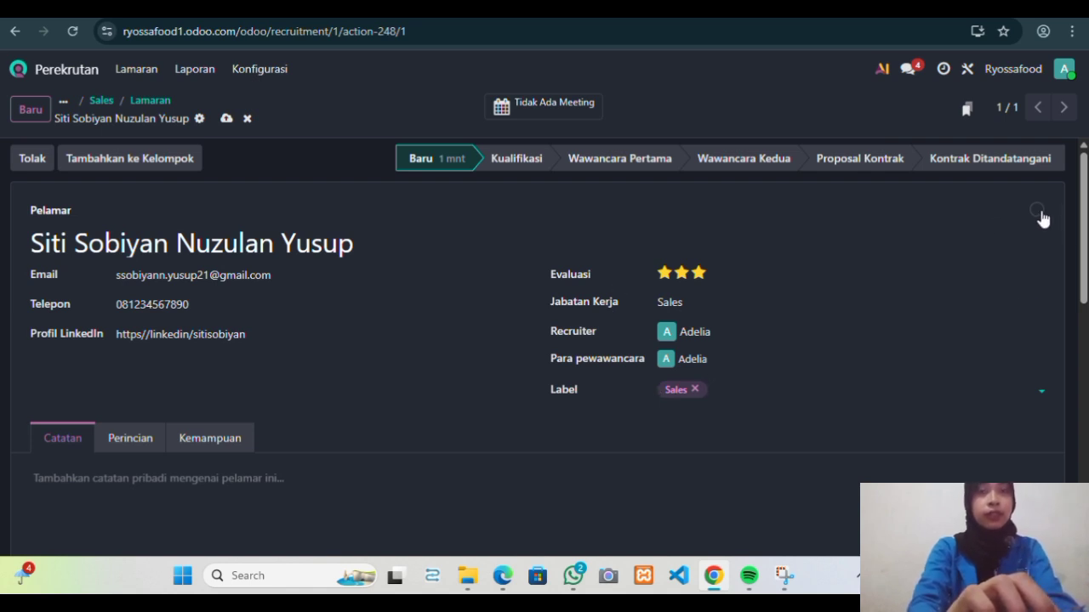
{"action": "scroll", "coordinate": [552, 352], "scroll_direction": "down", "scroll_amount": 3}
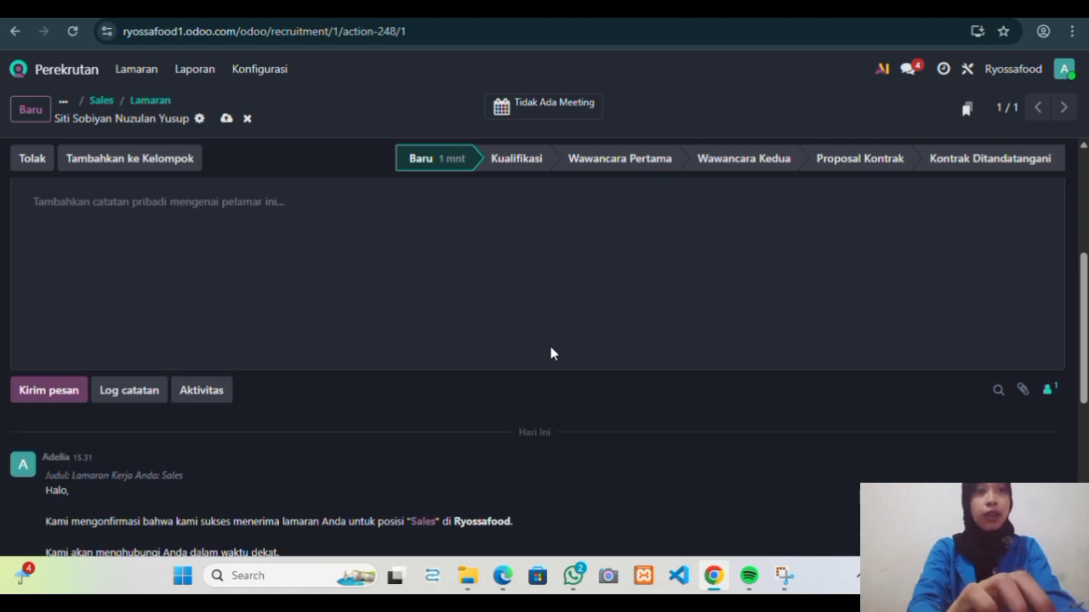
{"action": "scroll", "coordinate": [551, 354], "scroll_direction": "down", "scroll_amount": 2}
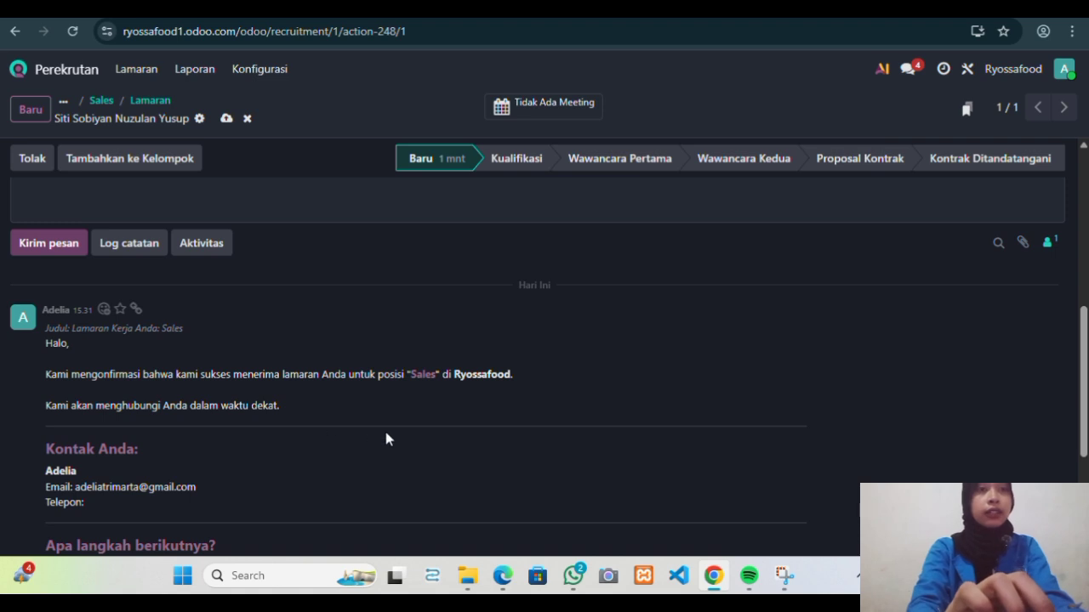
{"action": "scroll", "coordinate": [385, 438], "scroll_direction": "down", "scroll_amount": 1}
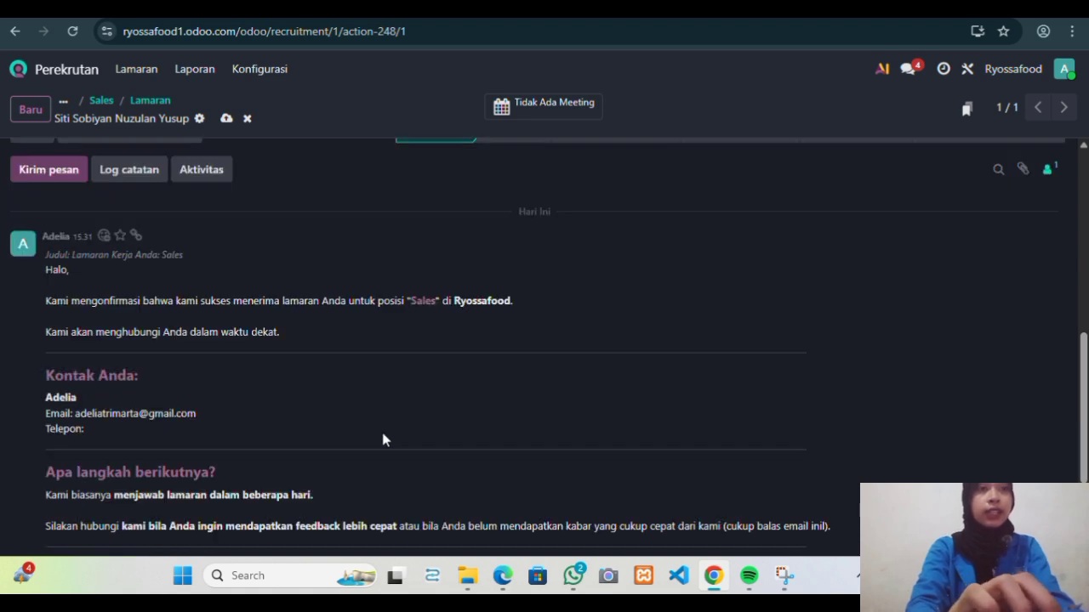
{"action": "scroll", "coordinate": [383, 435], "scroll_direction": "up", "scroll_amount": 5}
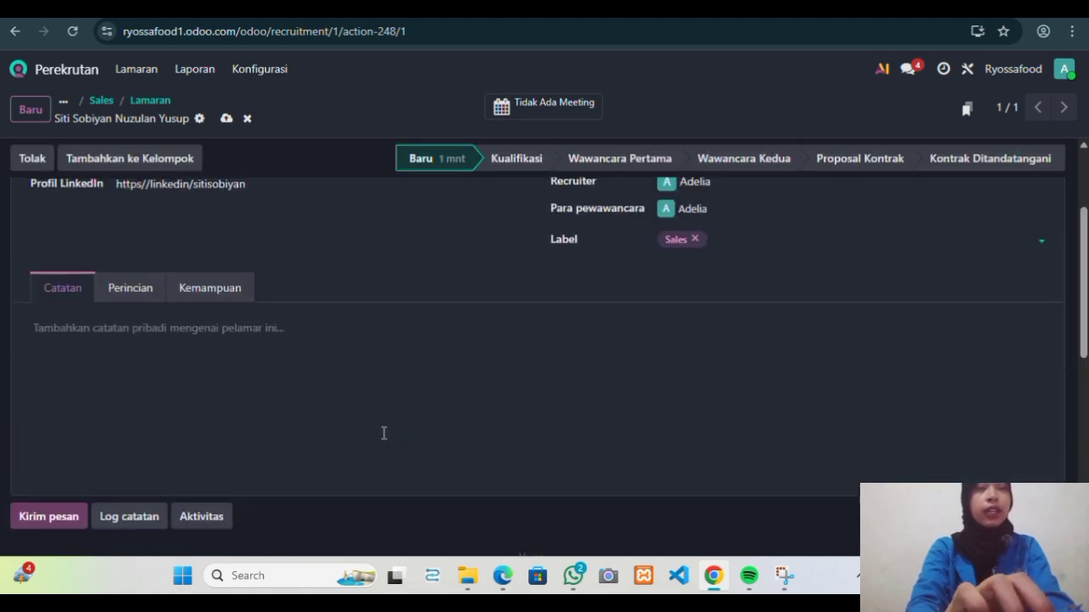
{"action": "scroll", "coordinate": [383, 435], "scroll_direction": "up", "scroll_amount": 2}
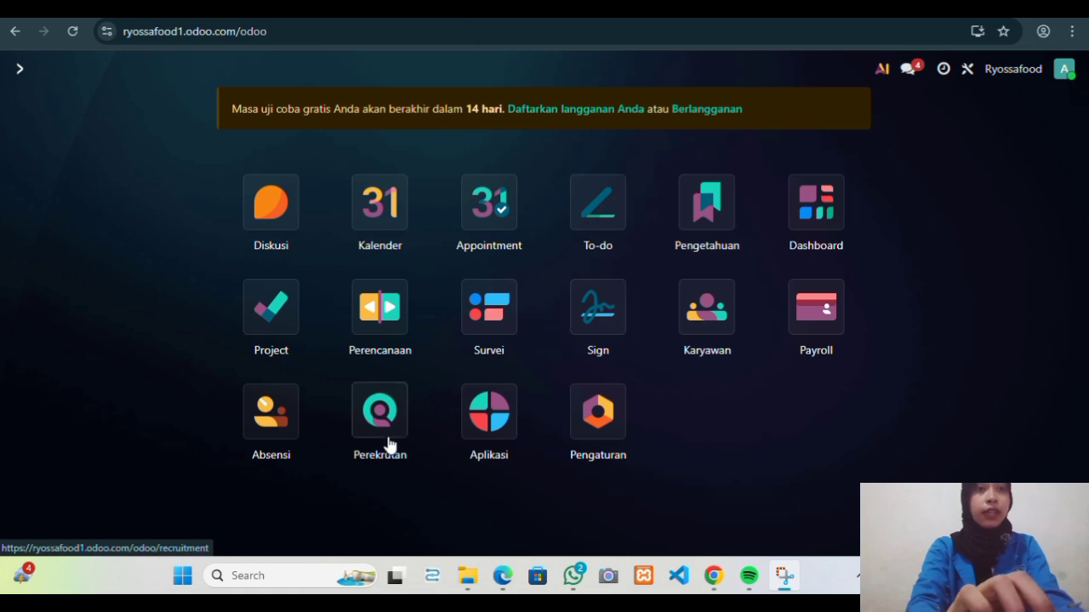
Open the Sales job's in-progress pipeline and the applicant card in the Kualifikasi column.
{"action": "left_click", "coordinate": [384, 441]}
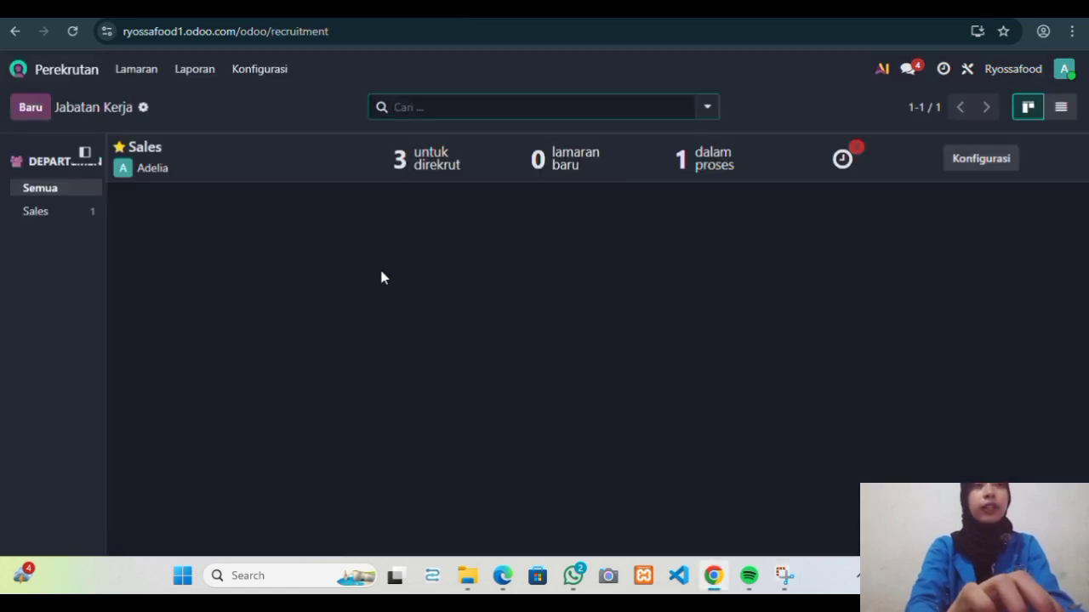
{"action": "left_click", "coordinate": [714, 163]}
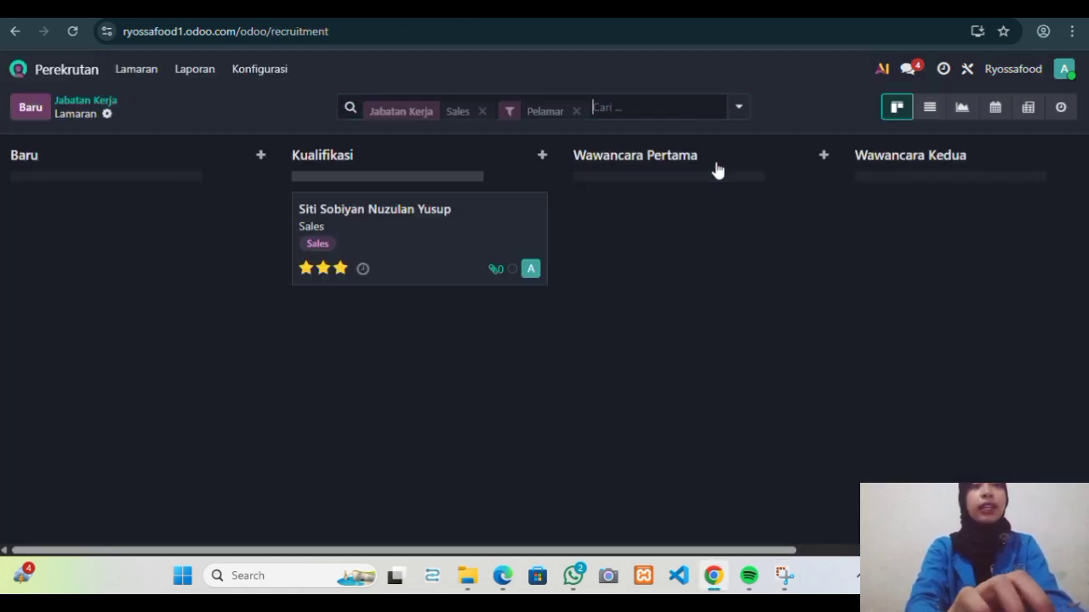
{"action": "left_click", "coordinate": [429, 217]}
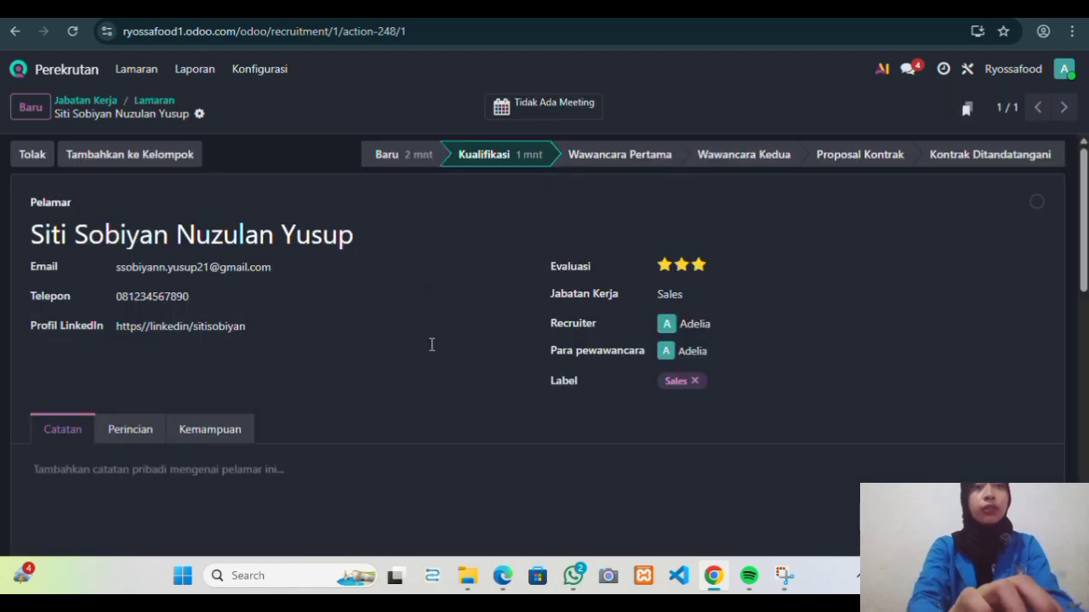
{"action": "scroll", "coordinate": [439, 389], "scroll_direction": "down", "scroll_amount": 3}
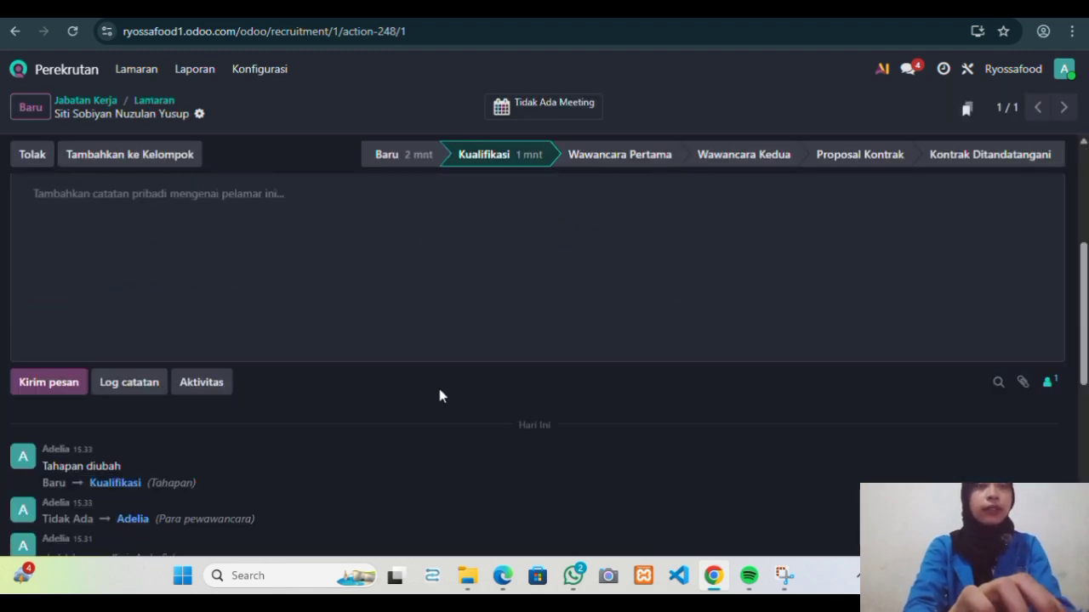
{"action": "scroll", "coordinate": [439, 389], "scroll_direction": "down", "scroll_amount": 1}
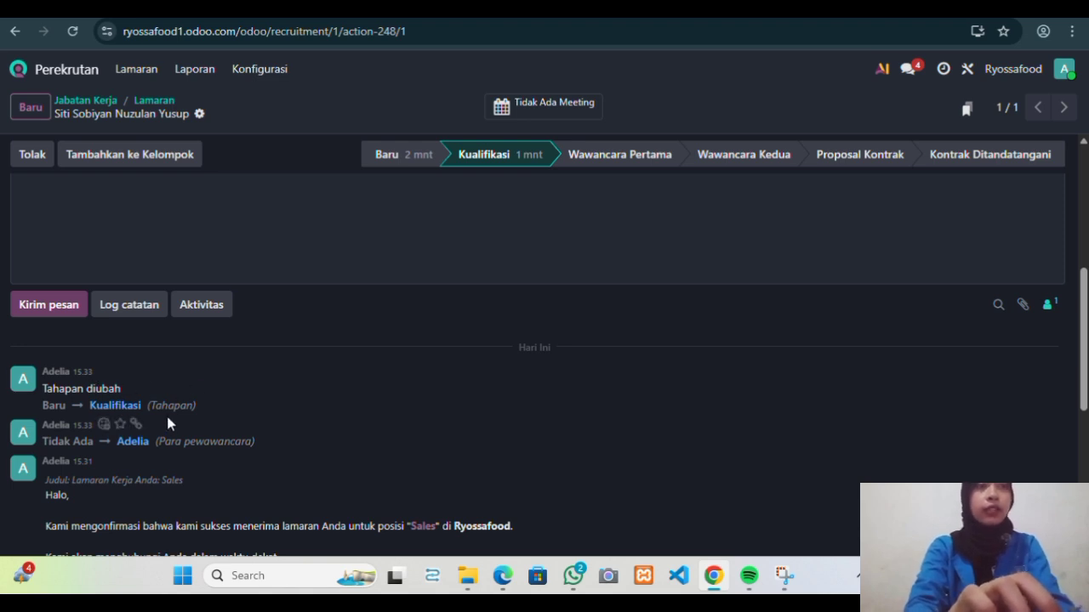
{"action": "scroll", "coordinate": [319, 388], "scroll_direction": "up", "scroll_amount": 3}
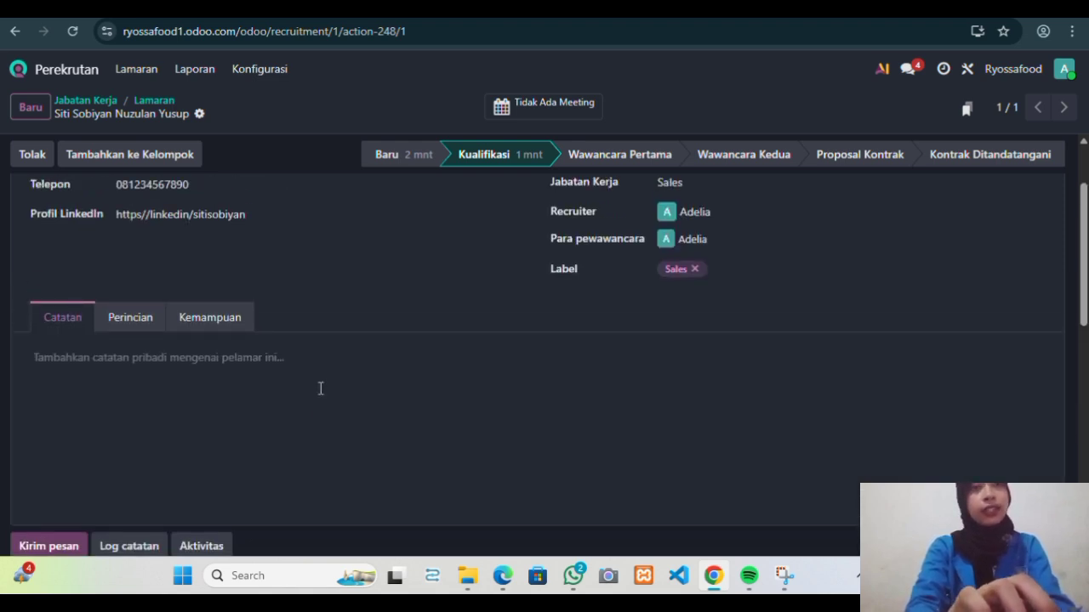
{"action": "scroll", "coordinate": [298, 382], "scroll_direction": "up", "scroll_amount": 1}
{"action": "scroll", "coordinate": [294, 375], "scroll_direction": "up", "scroll_amount": 1}
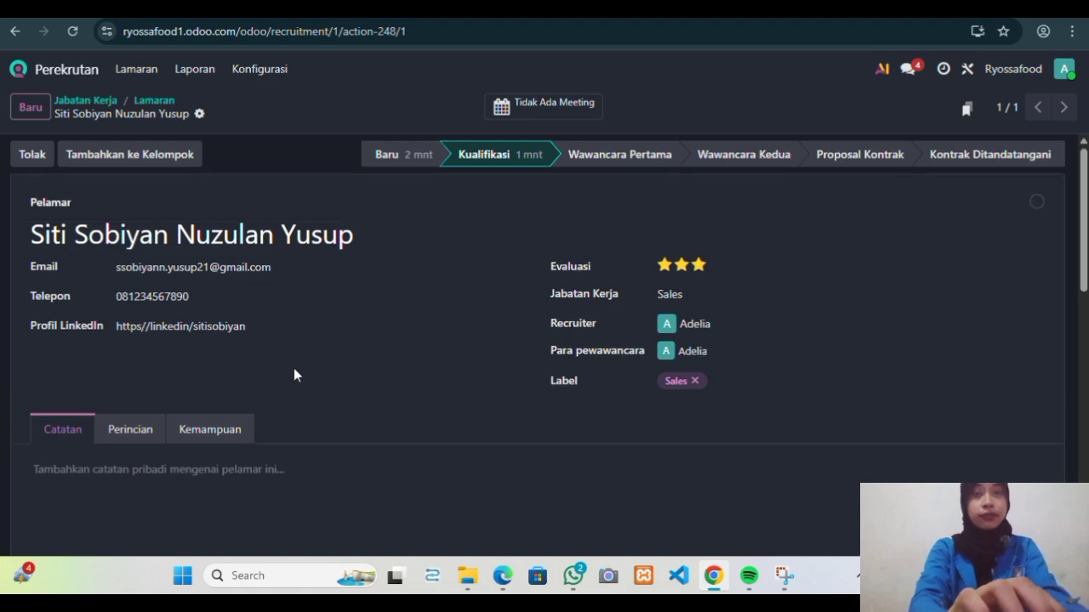
On the Perincian tab, set the applicant's degree to Lulusan SMA Sederajat.
{"action": "left_click", "coordinate": [139, 434]}
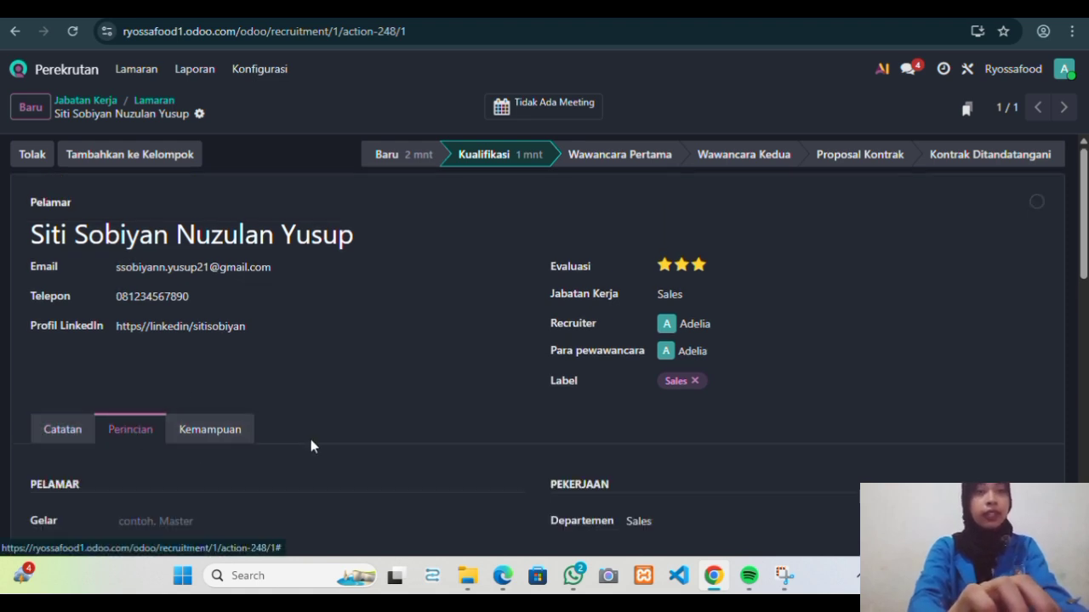
{"action": "scroll", "coordinate": [311, 439], "scroll_direction": "down", "scroll_amount": 2}
{"action": "scroll", "coordinate": [310, 439], "scroll_direction": "down", "scroll_amount": 2}
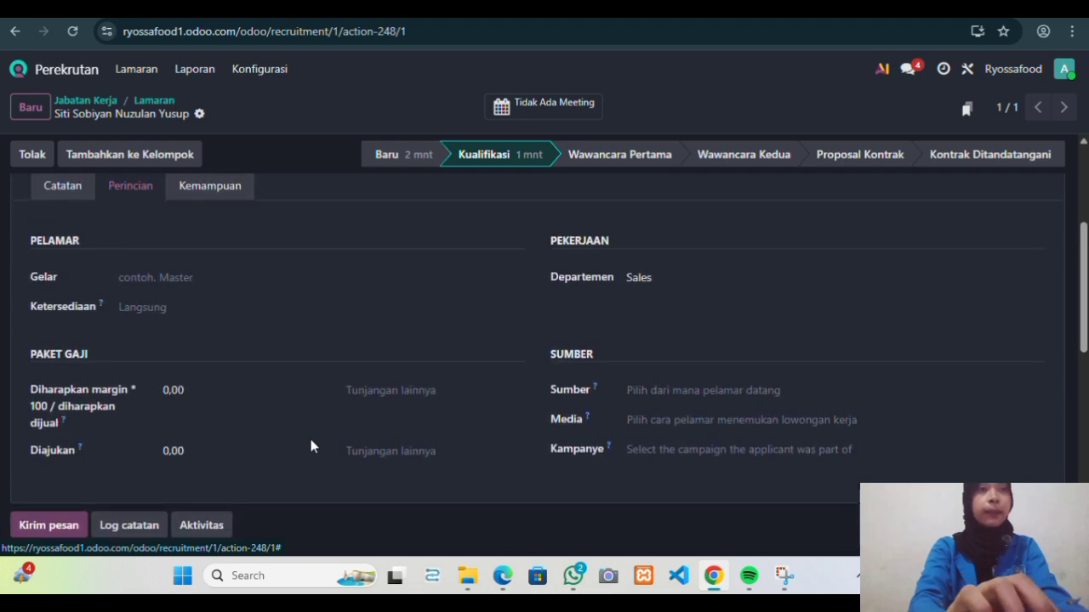
{"action": "left_click", "coordinate": [144, 298]}
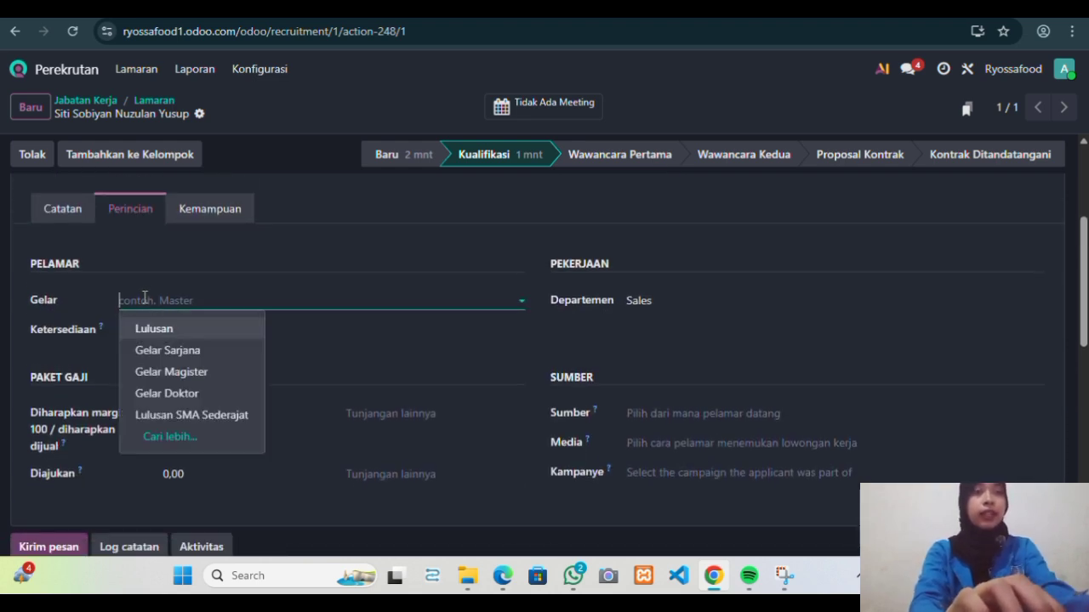
{"action": "left_click", "coordinate": [219, 421]}
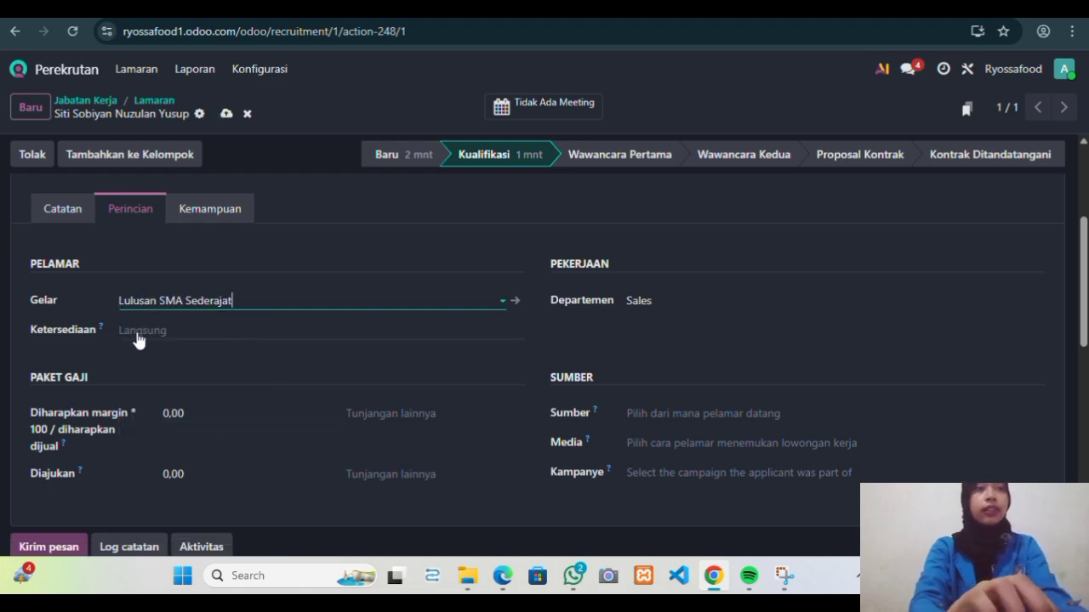
Set the Ketersediaan availability date to 29 December.
{"action": "left_click", "coordinate": [139, 336]}
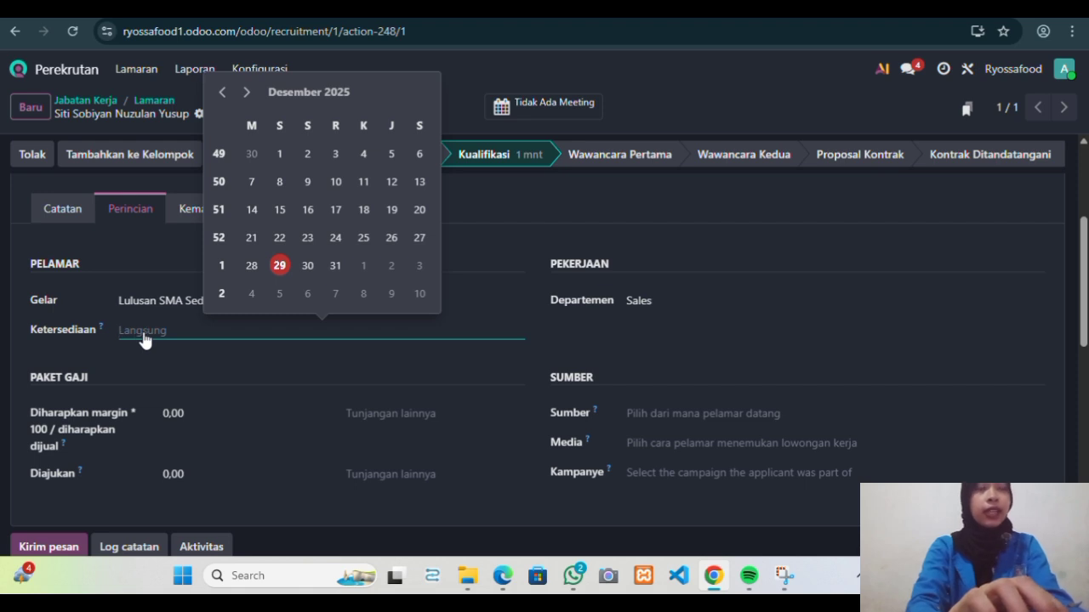
{"action": "left_click", "coordinate": [280, 267]}
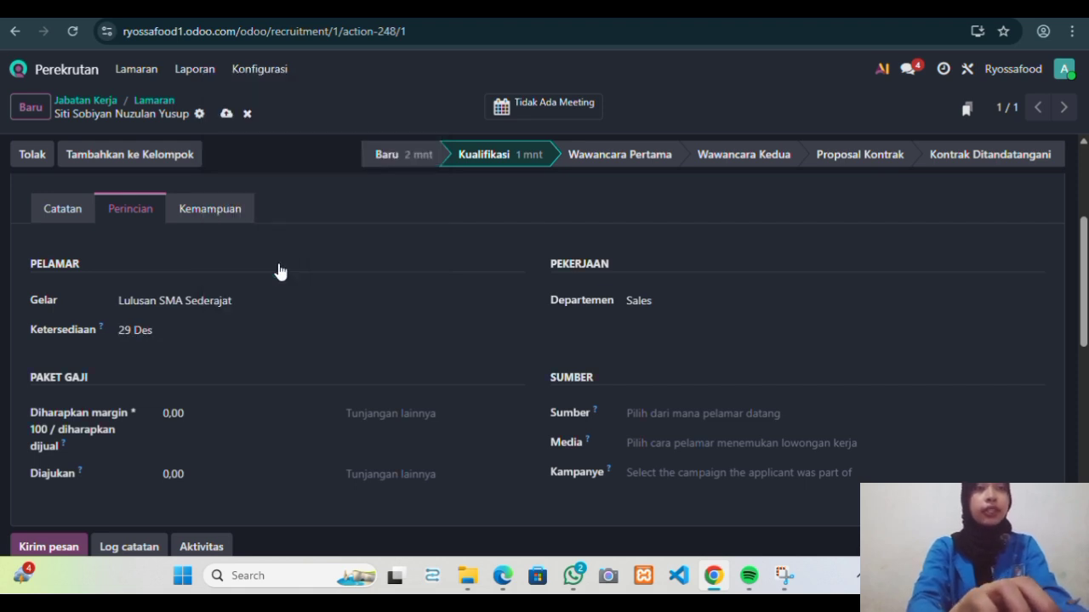
{"action": "scroll", "coordinate": [250, 352], "scroll_direction": "down", "scroll_amount": 1}
{"action": "scroll", "coordinate": [250, 352], "scroll_direction": "up", "scroll_amount": 2}
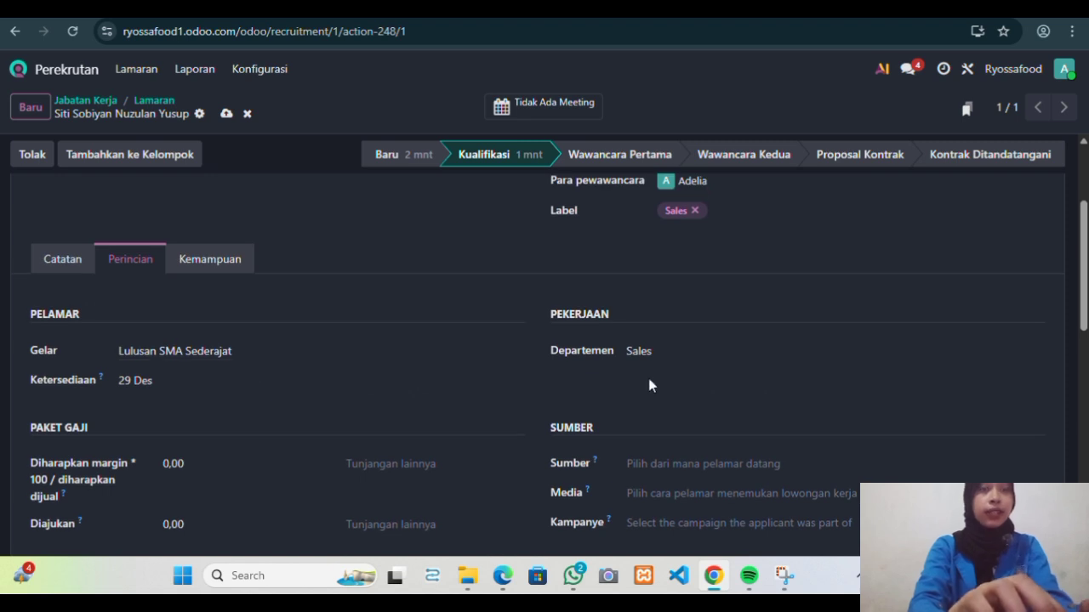
{"action": "scroll", "coordinate": [651, 381], "scroll_direction": "up", "scroll_amount": 1}
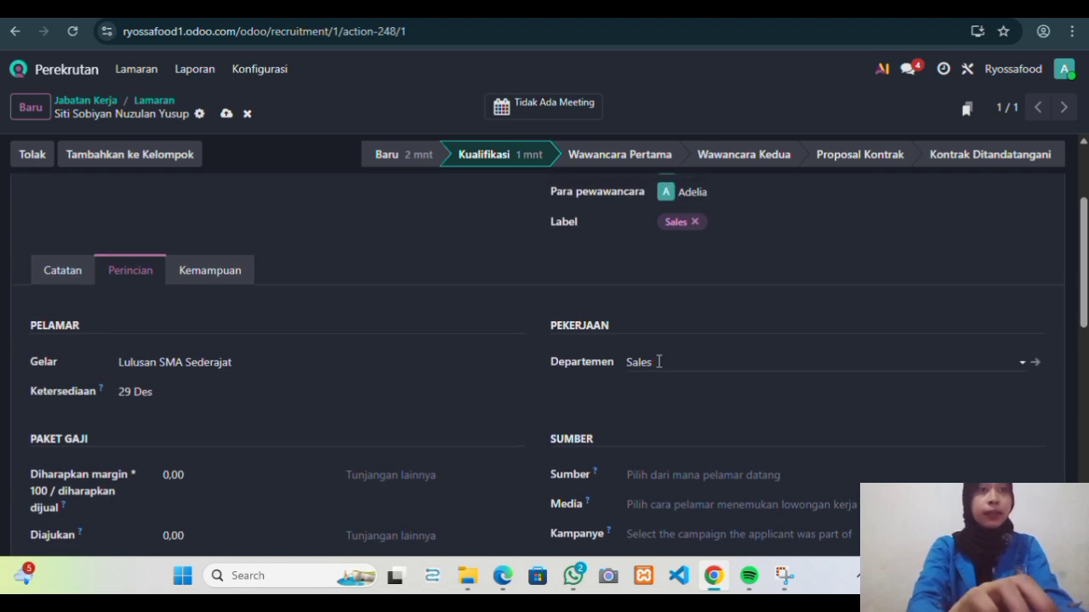
{"action": "scroll", "coordinate": [662, 353], "scroll_direction": "down", "scroll_amount": 1}
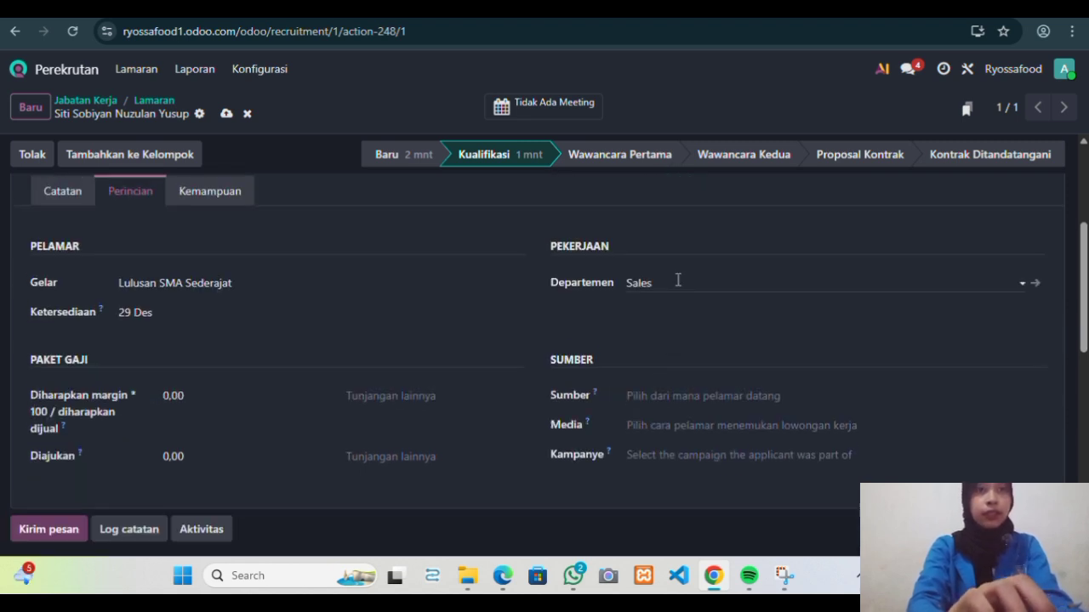
{"action": "scroll", "coordinate": [431, 321], "scroll_direction": "down", "scroll_amount": 1}
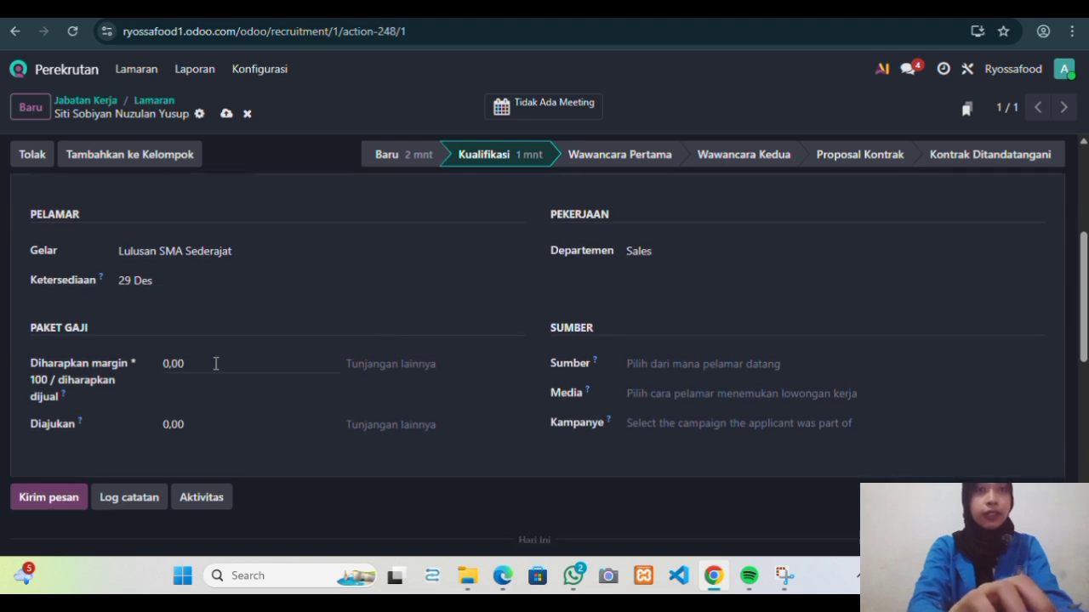
Replace the expected salary (Diharapkan) with 4.500.000.
{"action": "scroll", "coordinate": [204, 362], "scroll_direction": "down", "scroll_amount": 1}
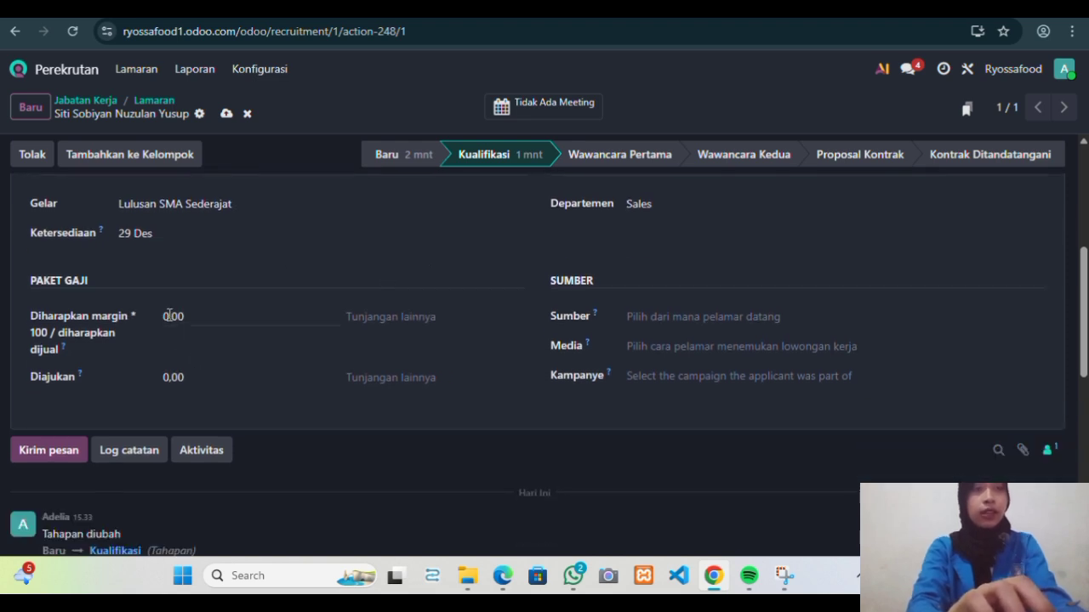
{"action": "left_click", "coordinate": [170, 315]}
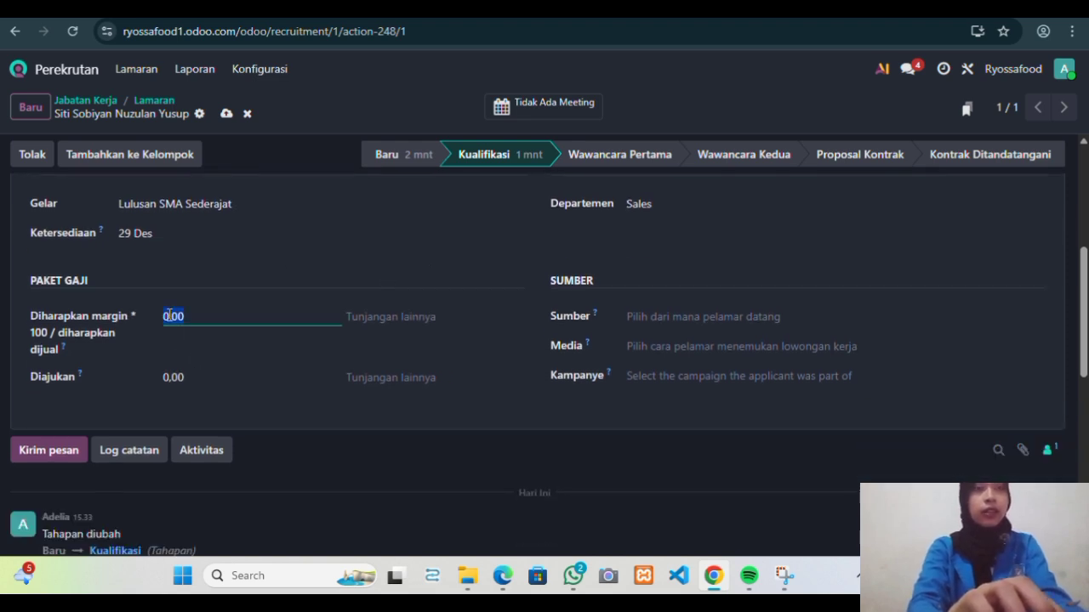
{"action": "left_click", "coordinate": [169, 316]}
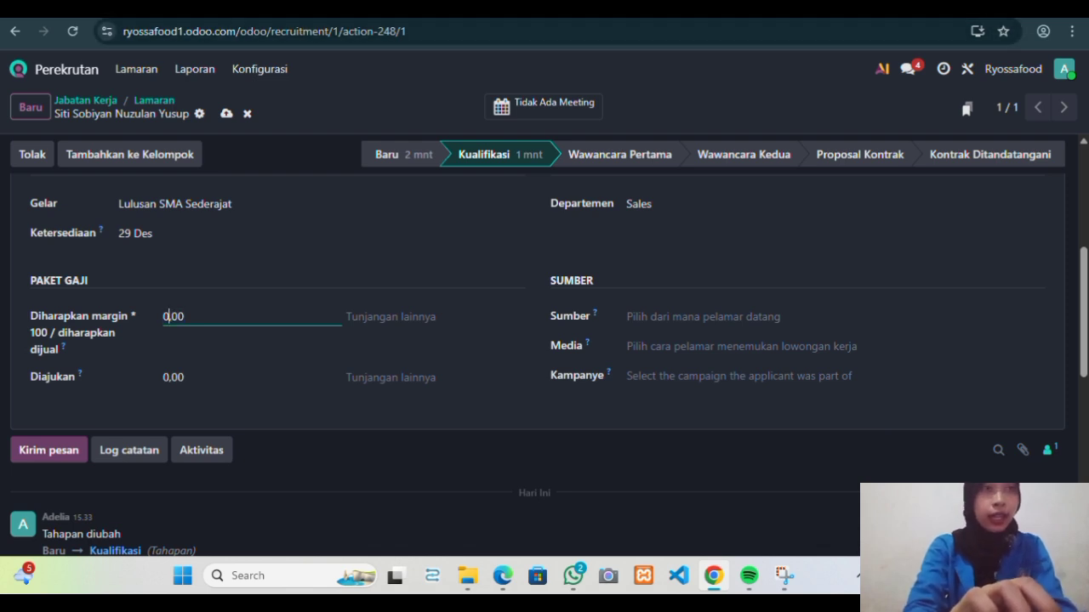
{"action": "double_click", "coordinate": [169, 316]}
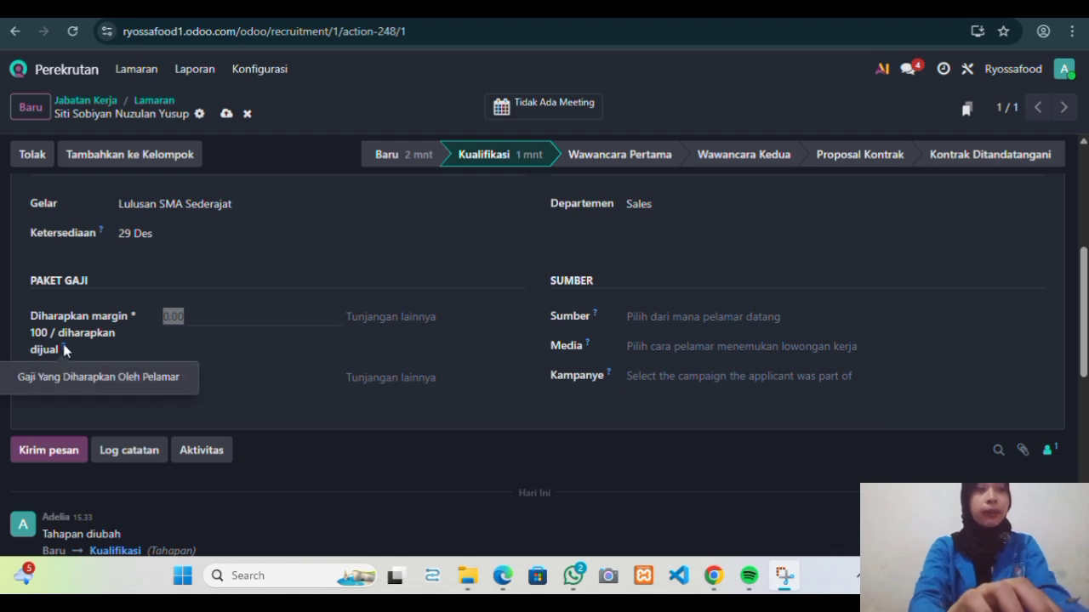
{"action": "left_click", "coordinate": [193, 316]}
{"action": "key", "text": "BackSpace"}
{"action": "key", "text": "BackSpace"}
{"action": "key", "text": "BackSpace"}
{"action": "key", "text": "BackSpace"}
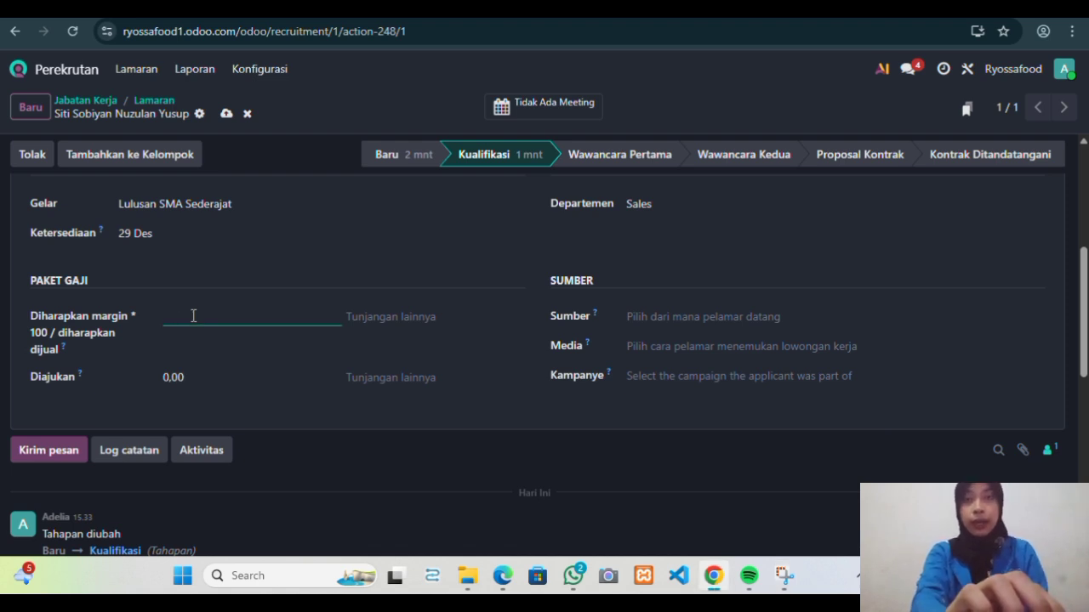
{"action": "type", "text": "4."}
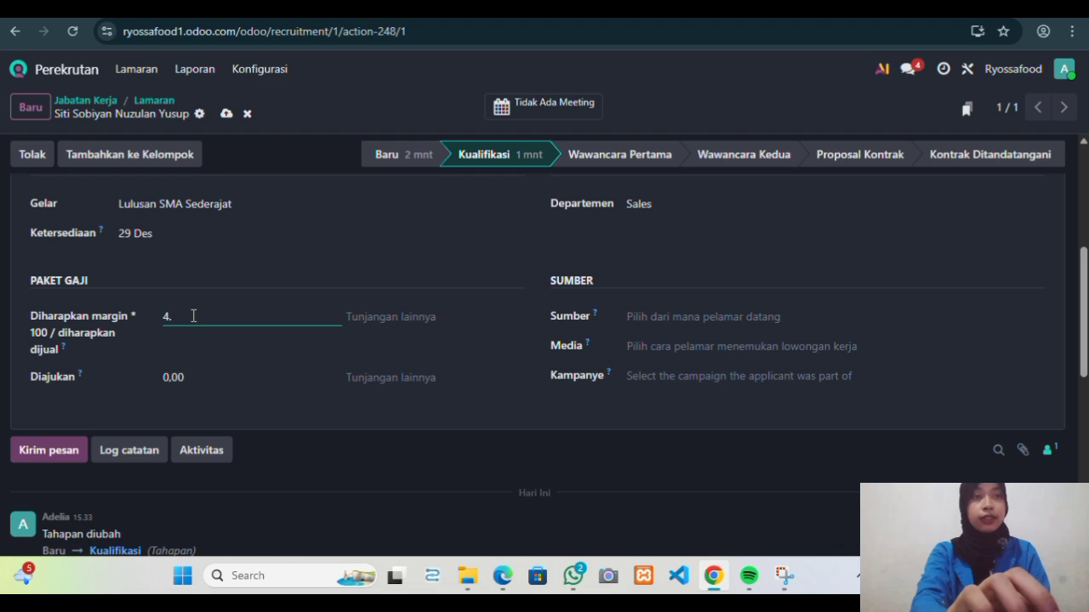
{"action": "type", "text": "500.000"}
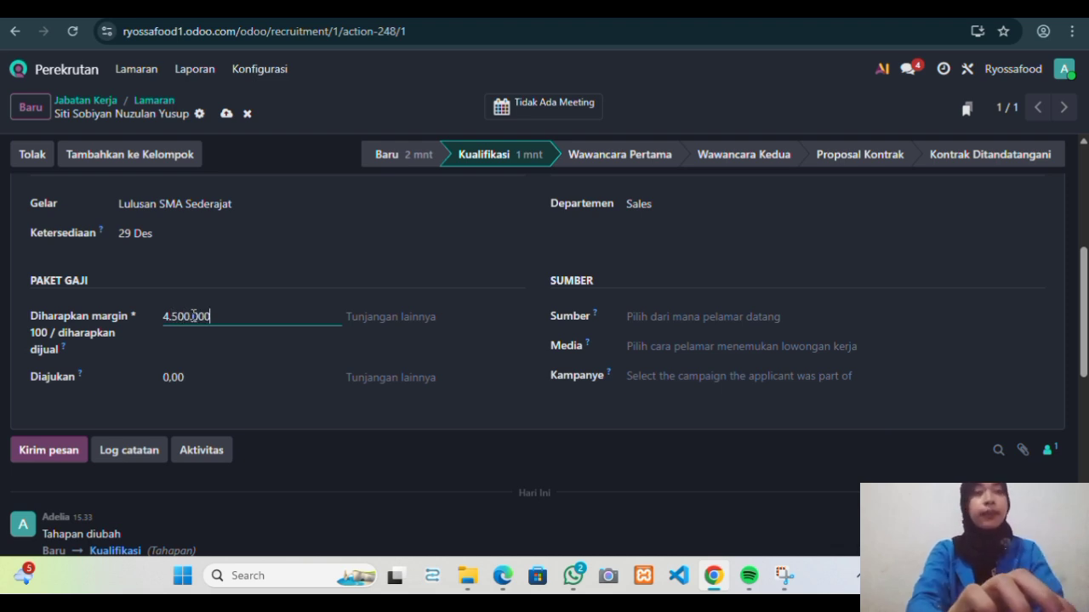
Enter 4.000.000 as the offered salary (Diajukan).
{"action": "mouse_move", "coordinate": [78, 374]}
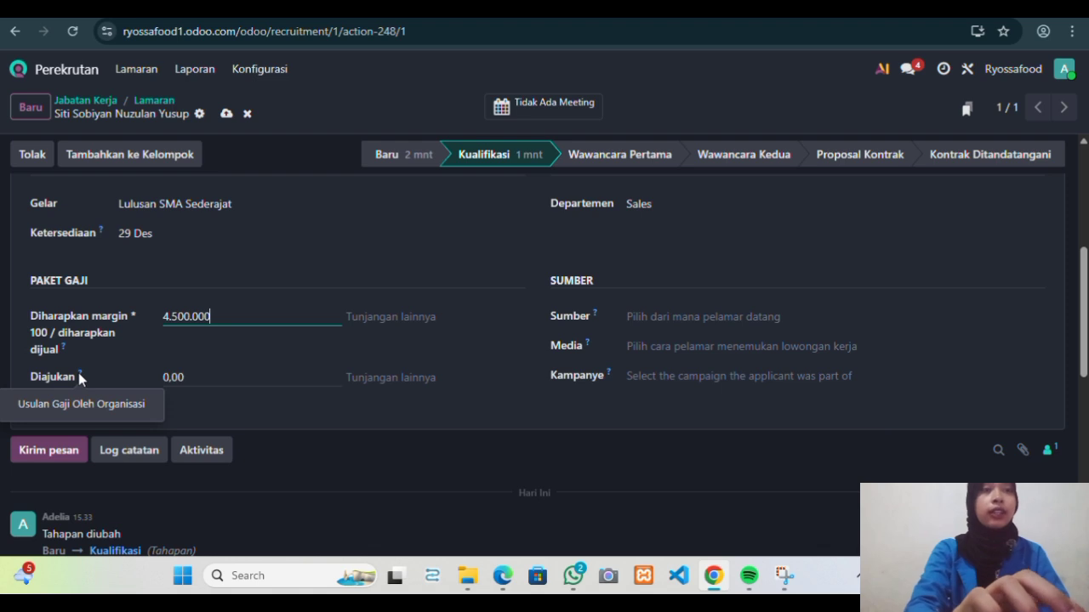
{"action": "left_click", "coordinate": [196, 379]}
{"action": "key", "text": "BackSpace"}
{"action": "type", "text": "4."}
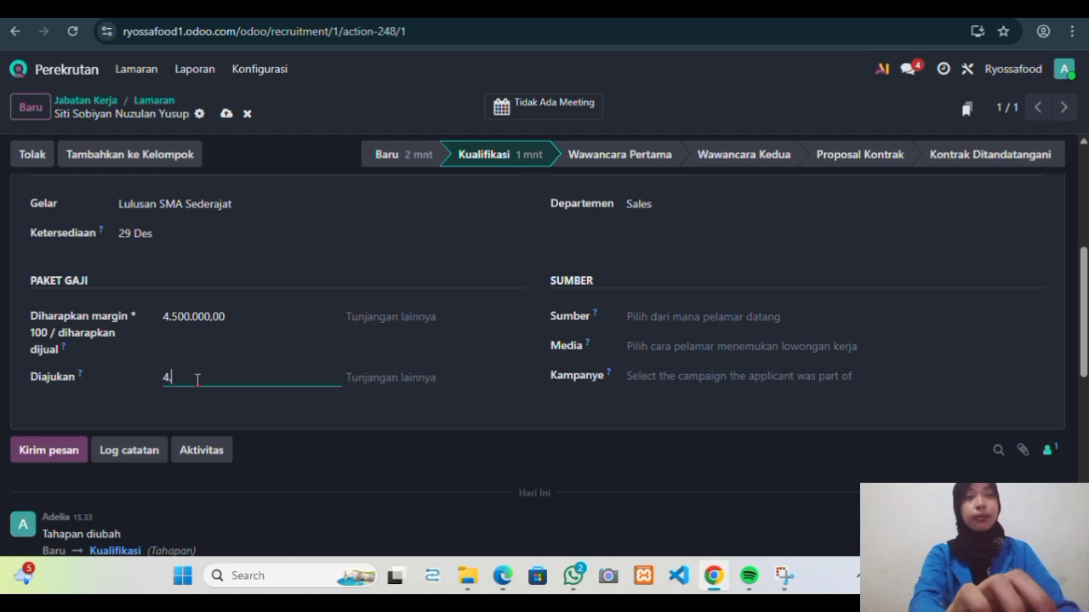
{"action": "type", "text": "000"}
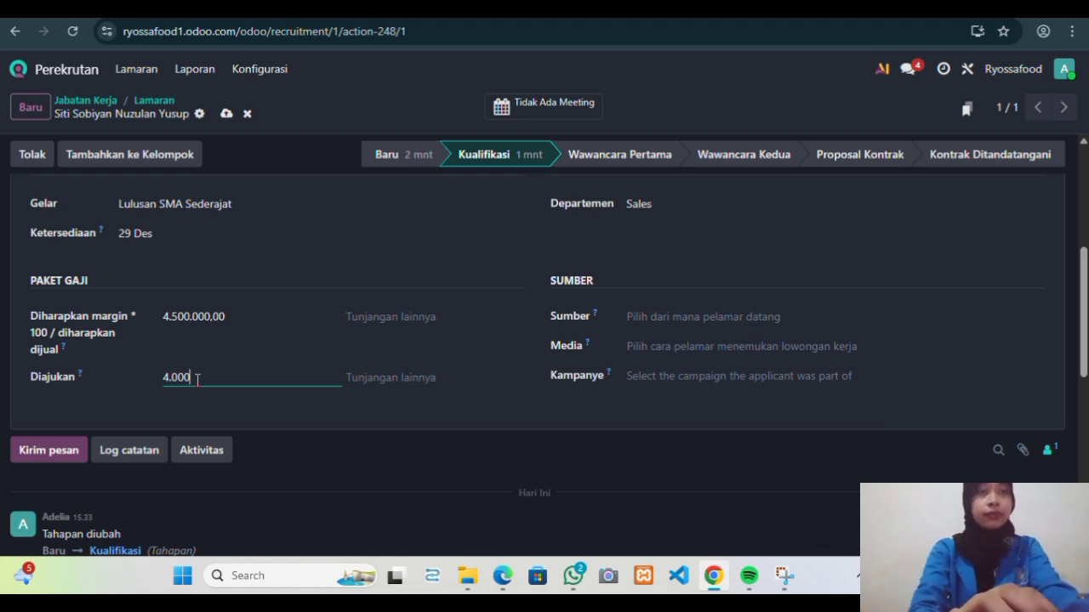
{"action": "key", "text": "BackSpace"}
{"action": "key", "text": "BackSpace"}
{"action": "key", "text": "BackSpace"}
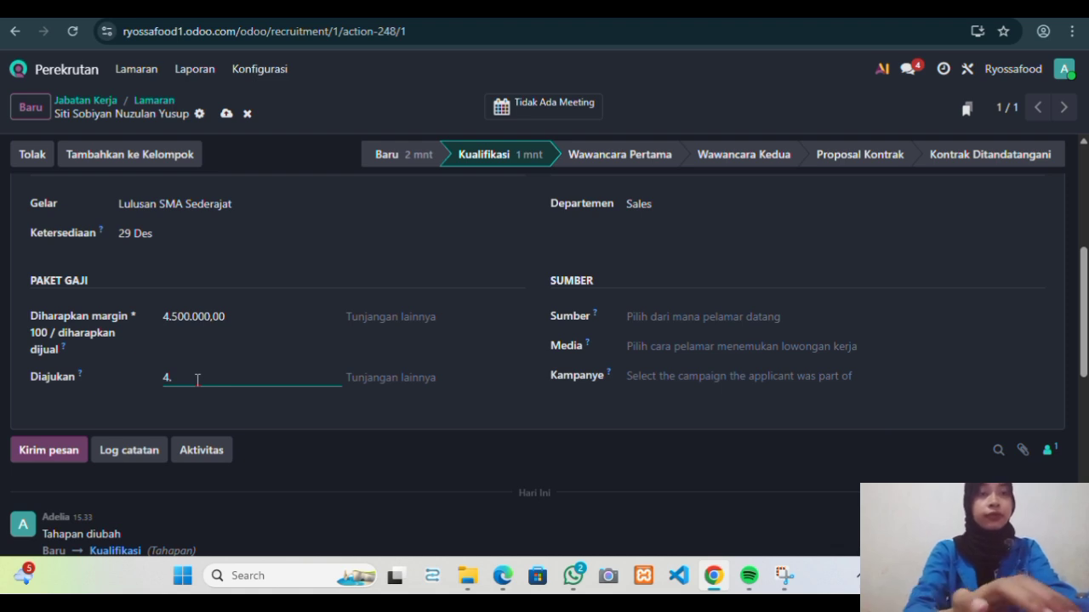
{"action": "type", "text": "00"}
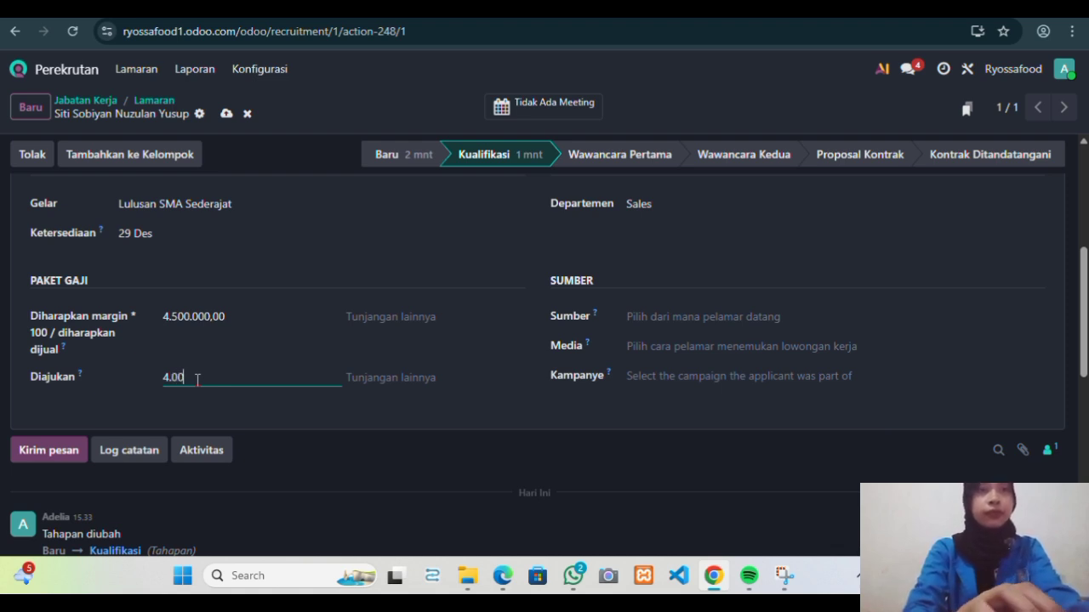
{"action": "type", "text": "0.000"}
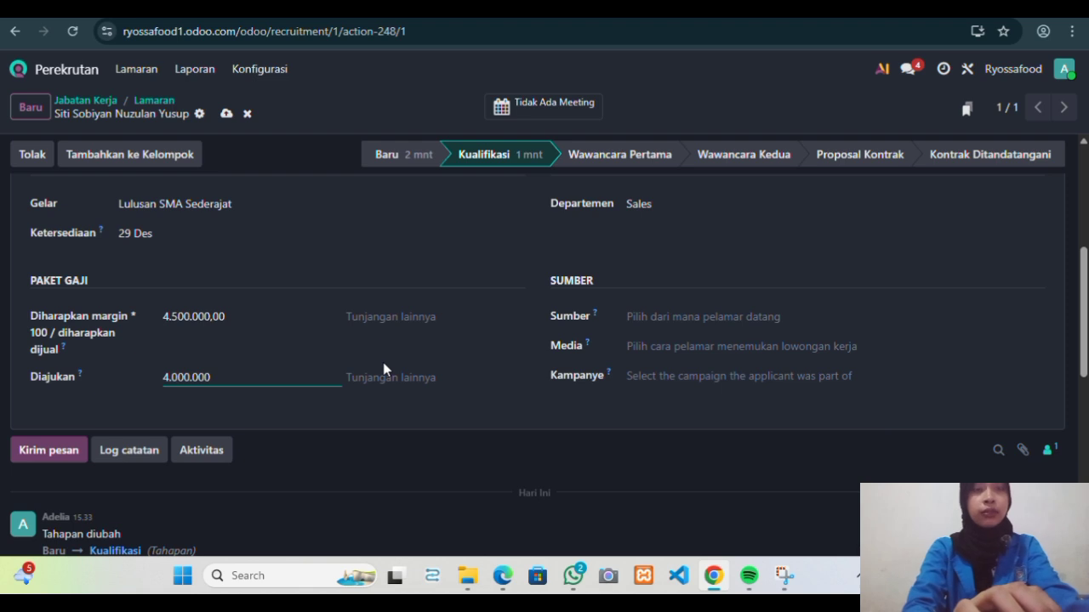
{"action": "scroll", "coordinate": [382, 368], "scroll_direction": "up", "scroll_amount": 1}
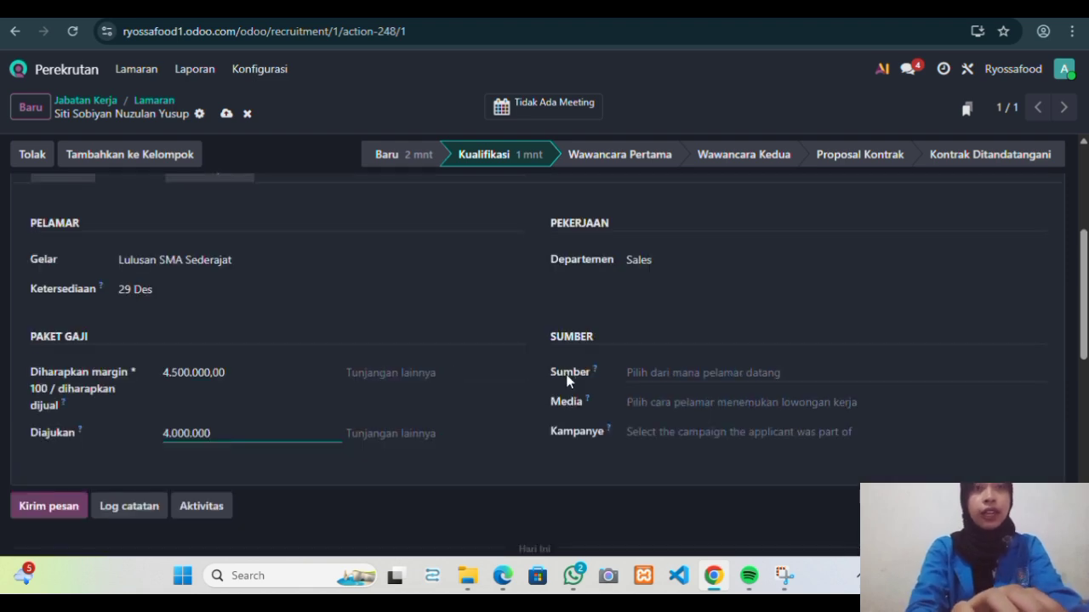
{"action": "scroll", "coordinate": [567, 370], "scroll_direction": "down", "scroll_amount": 1}
Set source and medium to LinkedIn and campaign to Kampanye Kerja, then save the applicant.
{"action": "left_click", "coordinate": [652, 297]}
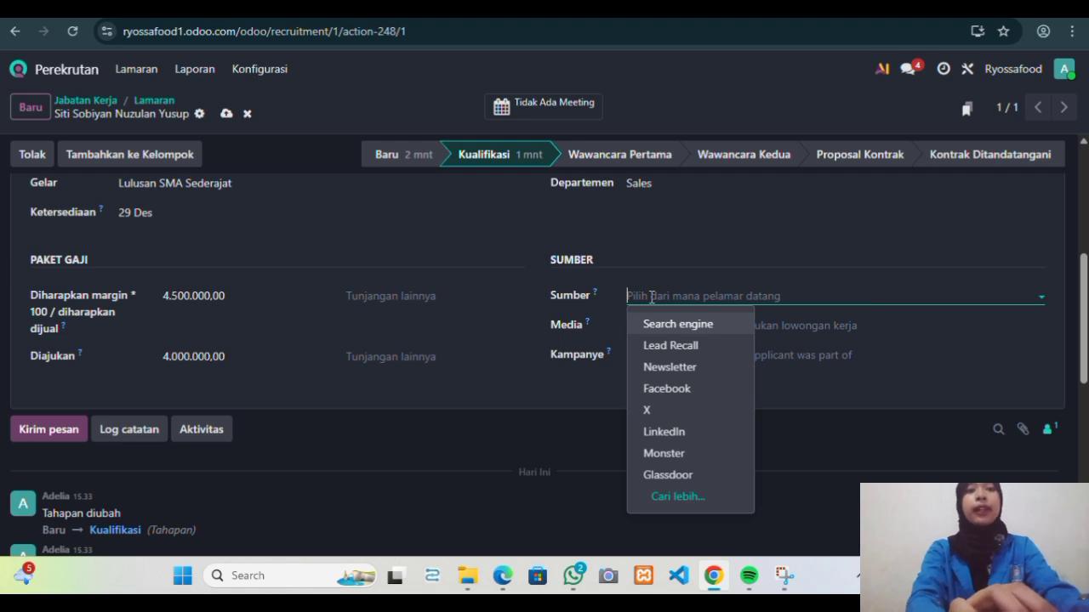
{"action": "left_click", "coordinate": [664, 431]}
{"action": "left_click", "coordinate": [656, 327]}
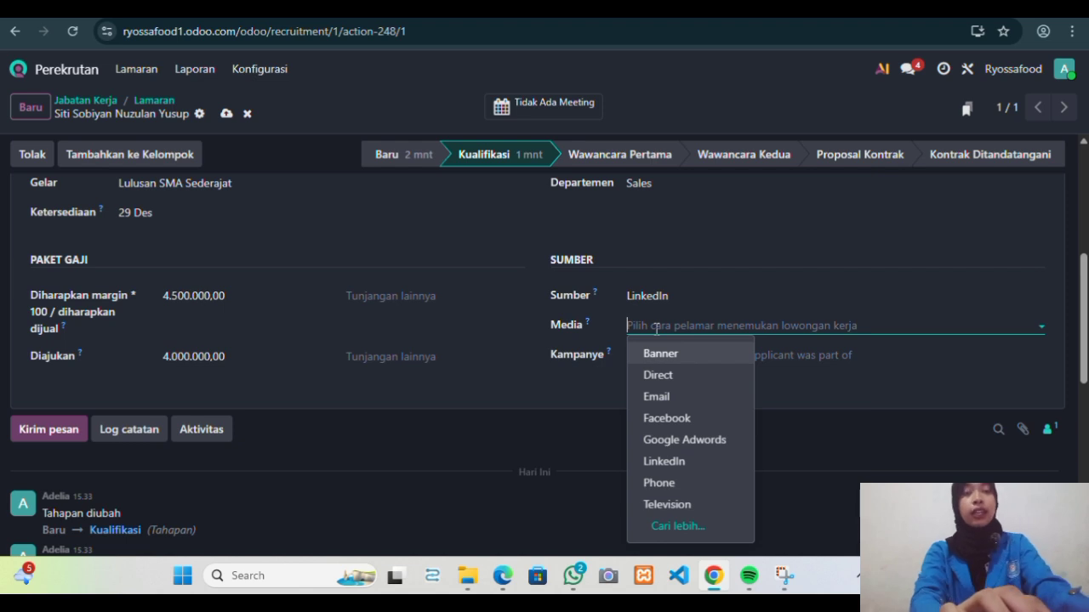
{"action": "left_click", "coordinate": [665, 462]}
{"action": "left_click", "coordinate": [672, 356]}
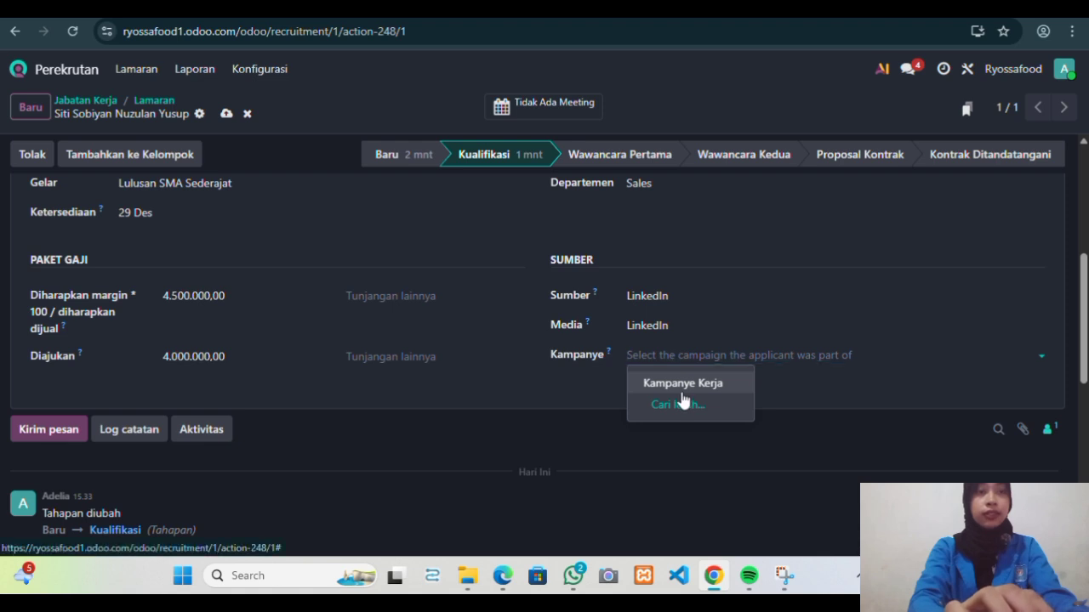
{"action": "left_click", "coordinate": [680, 384]}
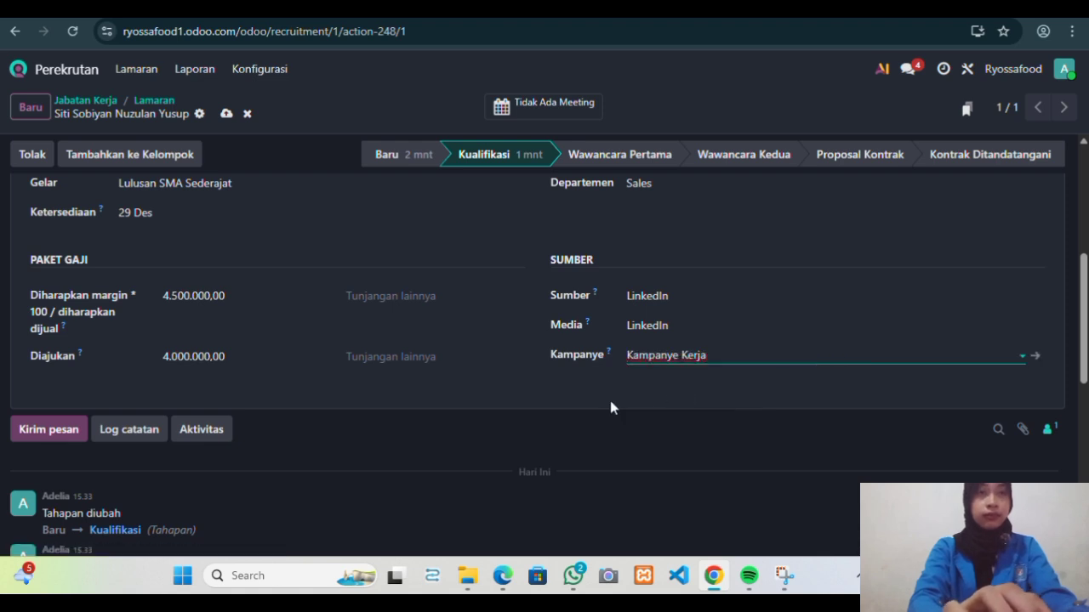
{"action": "scroll", "coordinate": [601, 367], "scroll_direction": "down", "scroll_amount": 1}
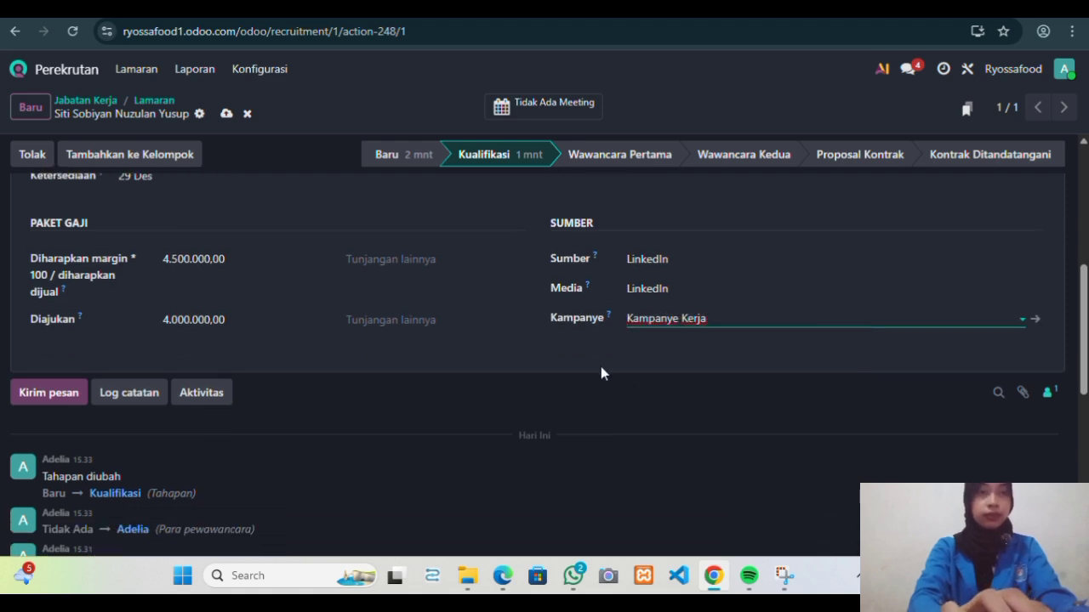
{"action": "scroll", "coordinate": [601, 372], "scroll_direction": "up", "scroll_amount": 3}
{"action": "scroll", "coordinate": [600, 373], "scroll_direction": "up", "scroll_amount": 2}
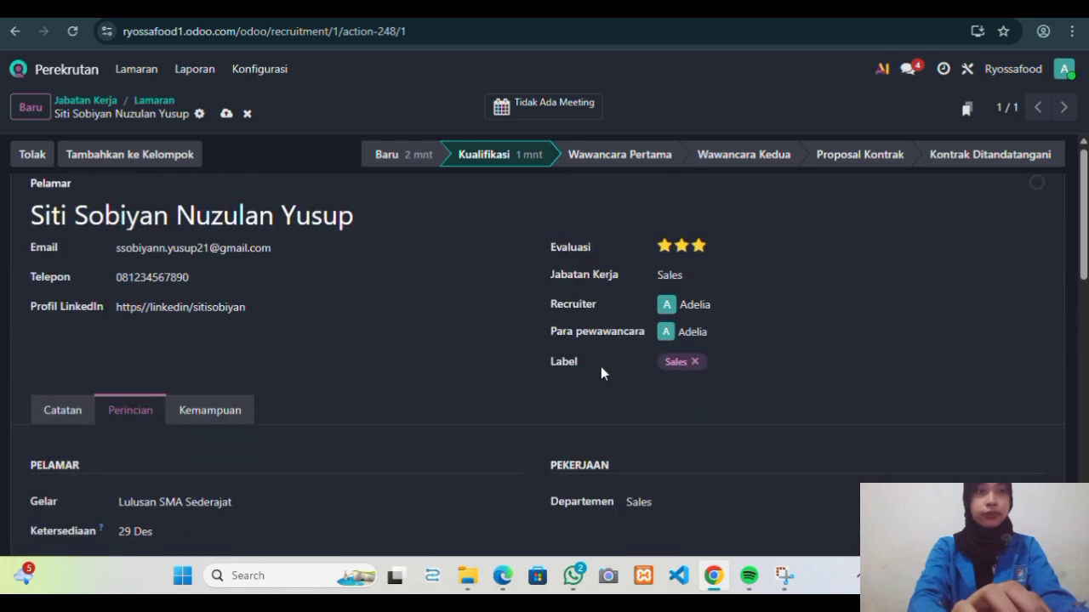
{"action": "scroll", "coordinate": [601, 368], "scroll_direction": "up", "scroll_amount": 1}
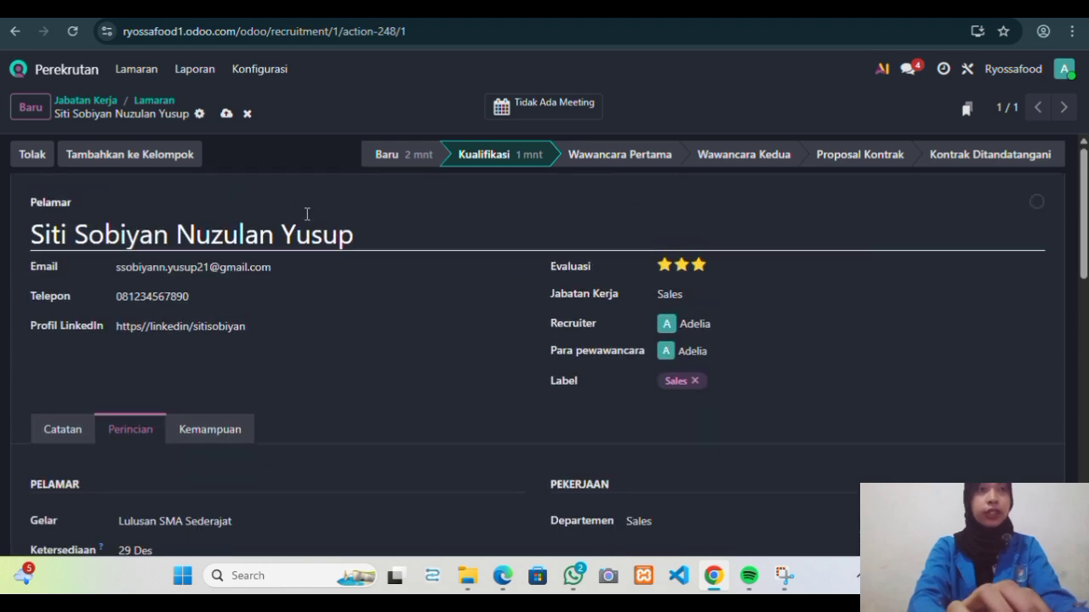
{"action": "left_click", "coordinate": [226, 113]}
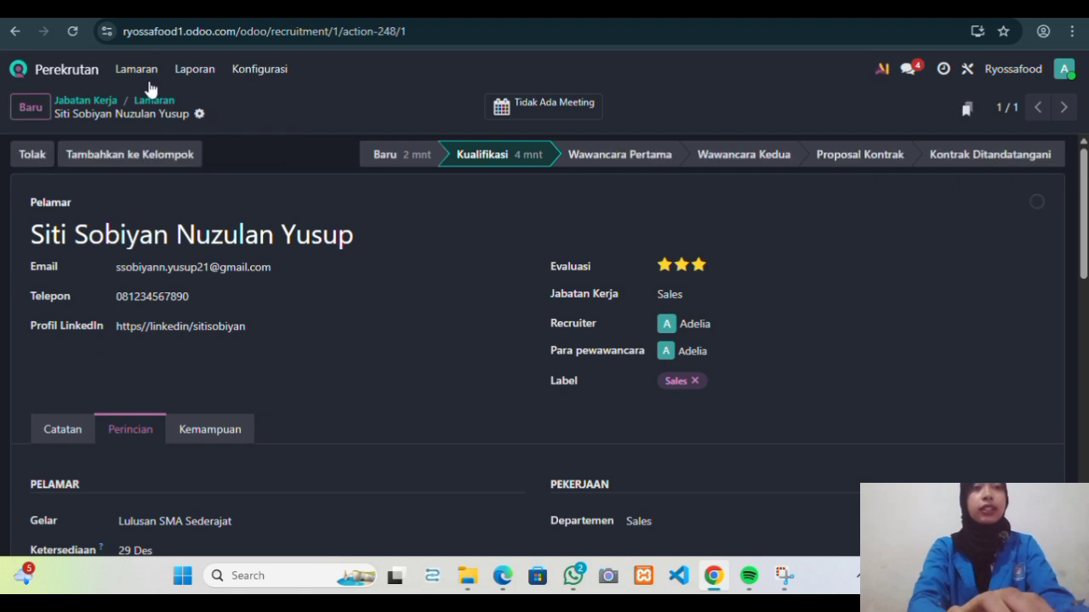
Go back through Perekrutan to the Sales job's in-progress applicants and open her Wawancara Pertama card.
{"action": "left_click", "coordinate": [52, 73]}
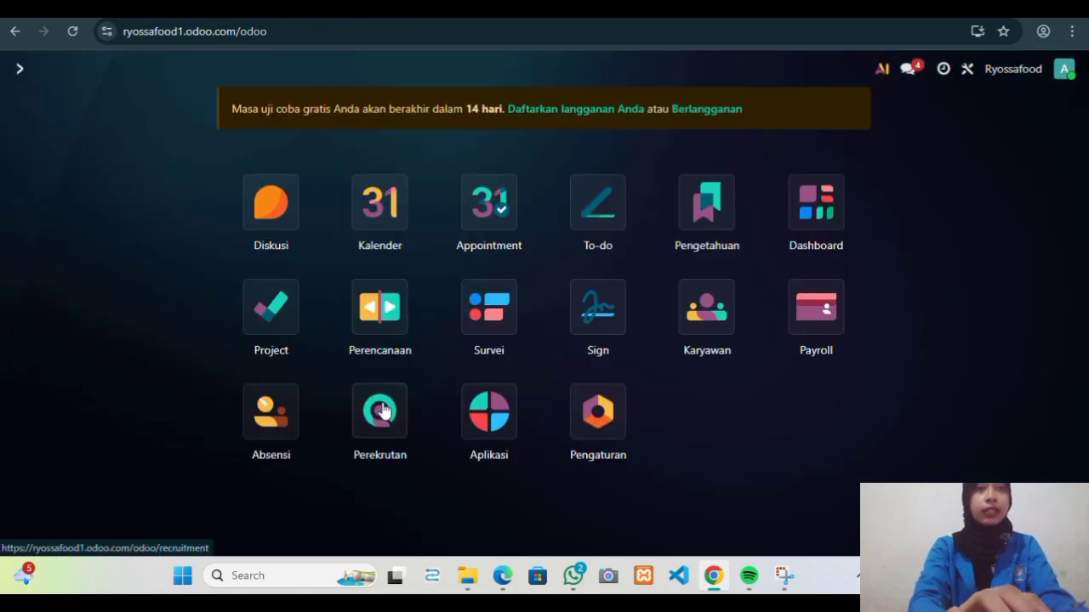
{"action": "left_click", "coordinate": [379, 405]}
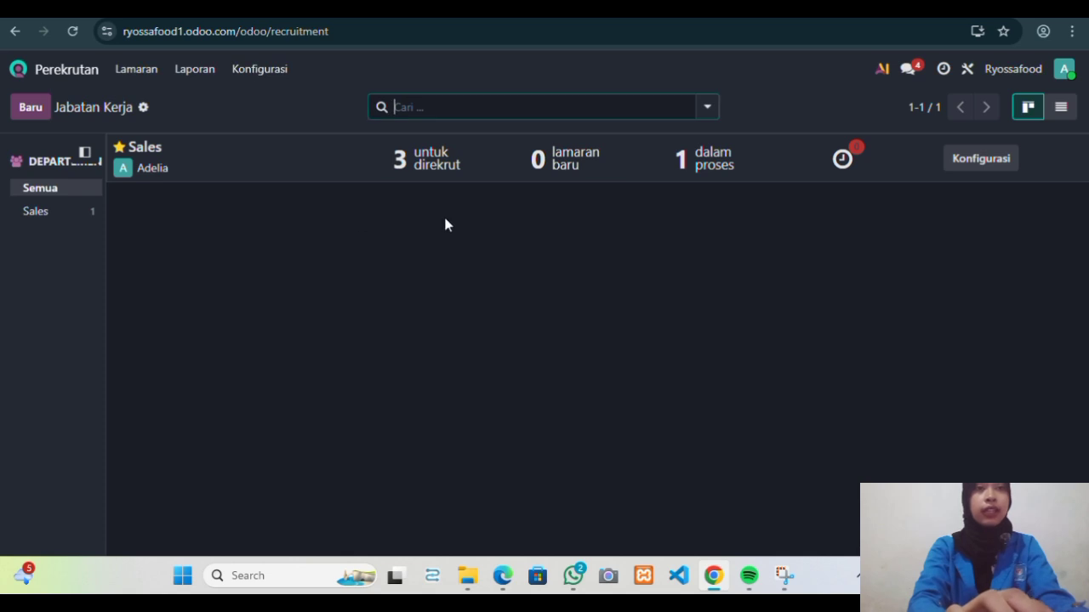
{"action": "left_click", "coordinate": [709, 166]}
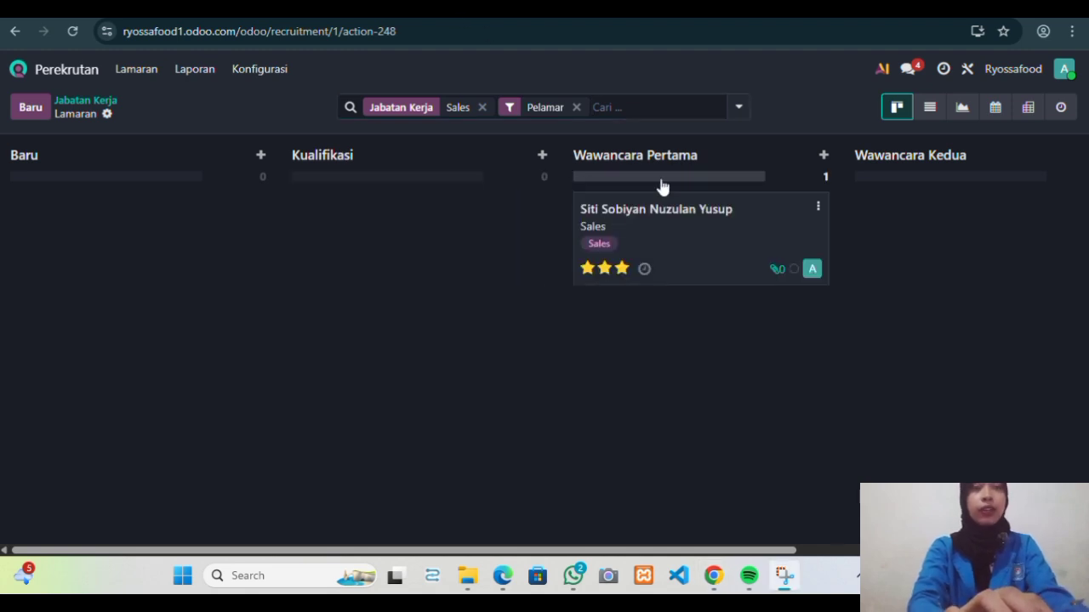
{"action": "left_click", "coordinate": [709, 217]}
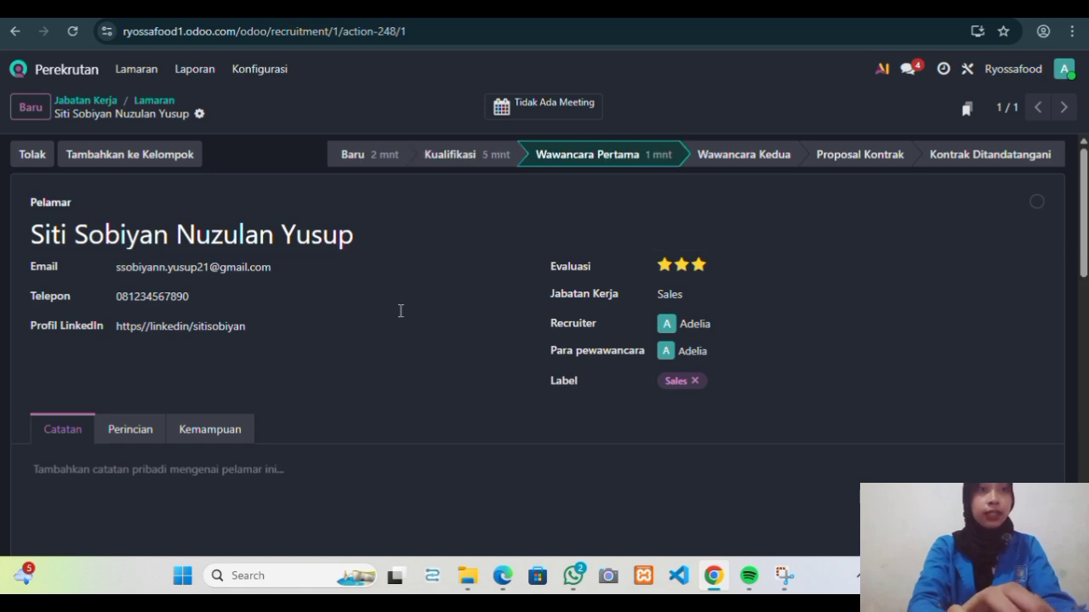
{"action": "scroll", "coordinate": [400, 312], "scroll_direction": "down", "scroll_amount": 3}
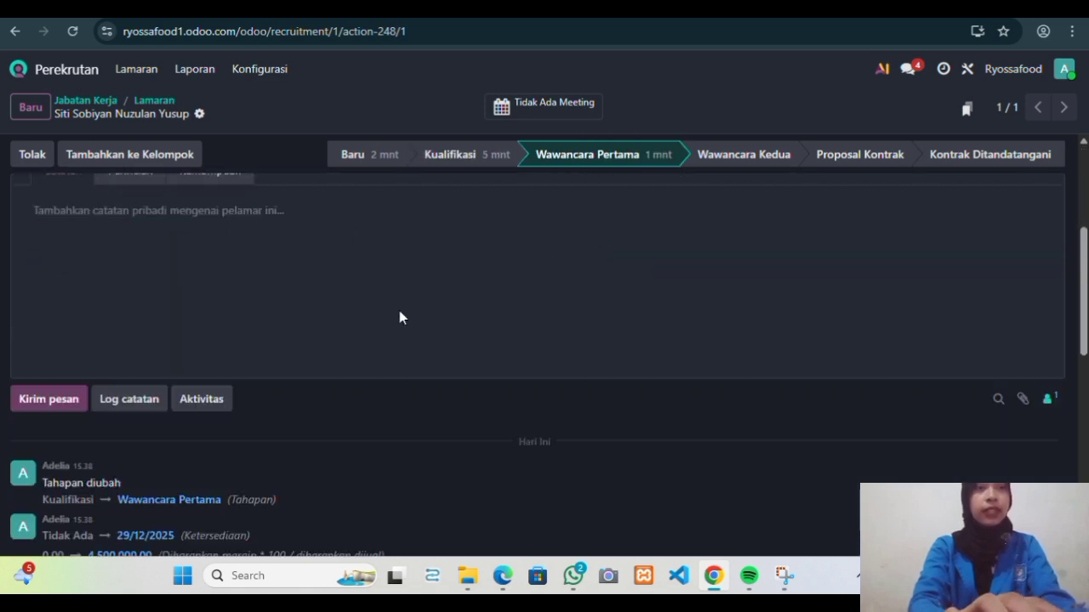
{"action": "scroll", "coordinate": [399, 317], "scroll_direction": "down", "scroll_amount": 2}
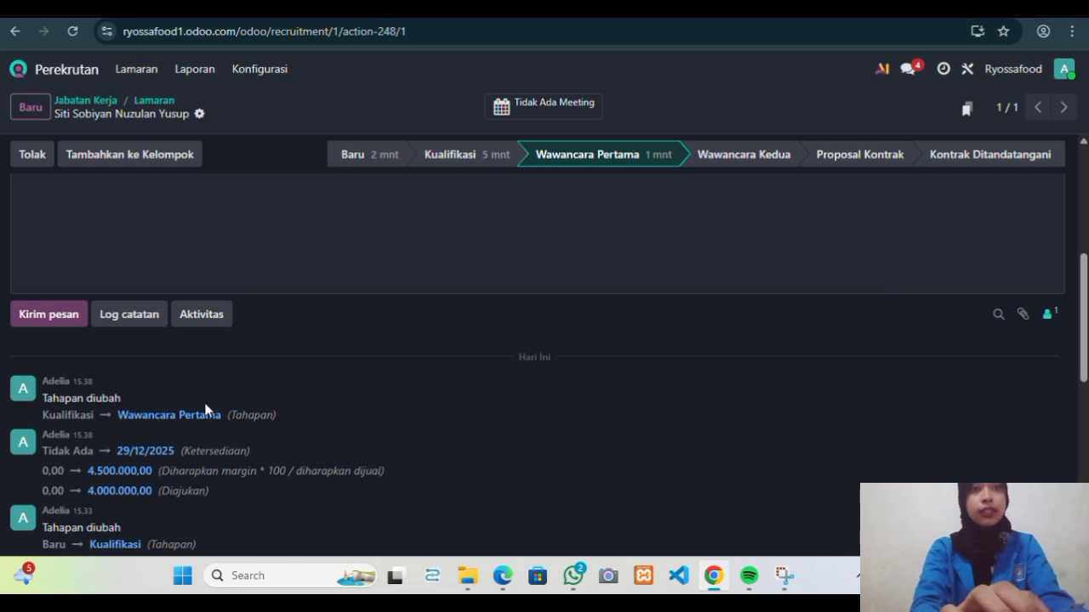
{"action": "scroll", "coordinate": [215, 400], "scroll_direction": "up", "scroll_amount": 1}
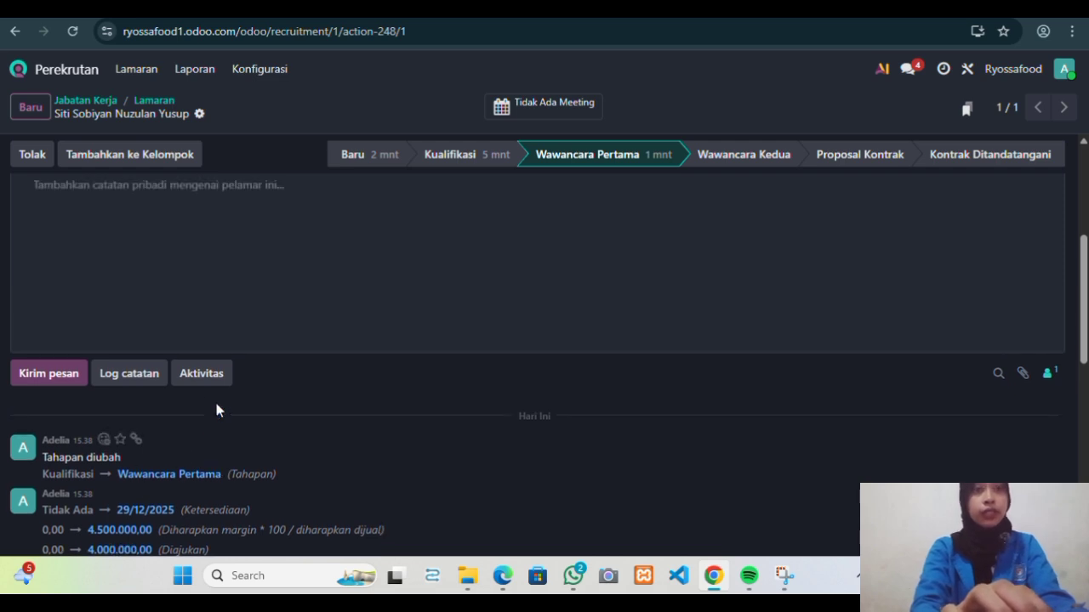
{"action": "scroll", "coordinate": [212, 375], "scroll_direction": "up", "scroll_amount": 2}
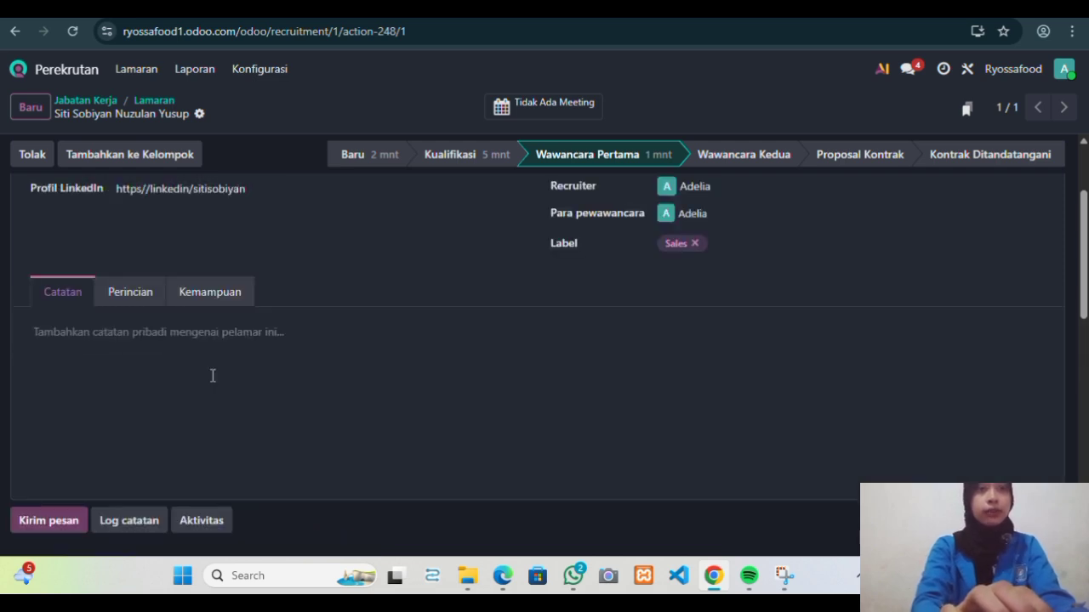
{"action": "scroll", "coordinate": [213, 375], "scroll_direction": "up", "scroll_amount": 1}
{"action": "left_click", "coordinate": [134, 396]}
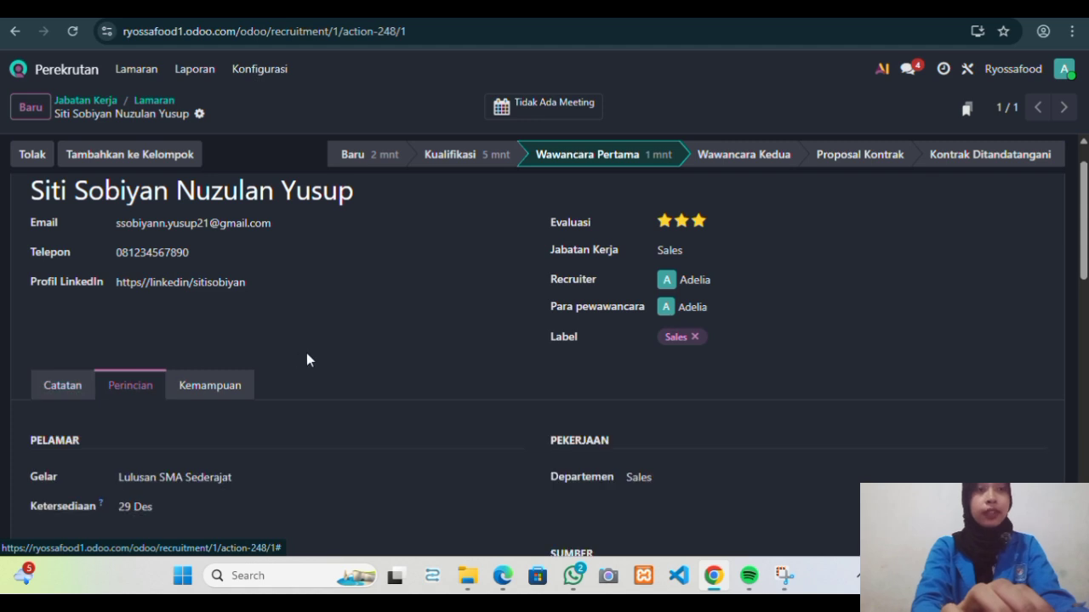
{"action": "scroll", "coordinate": [307, 358], "scroll_direction": "down", "scroll_amount": 3}
{"action": "scroll", "coordinate": [306, 359], "scroll_direction": "up", "scroll_amount": 3}
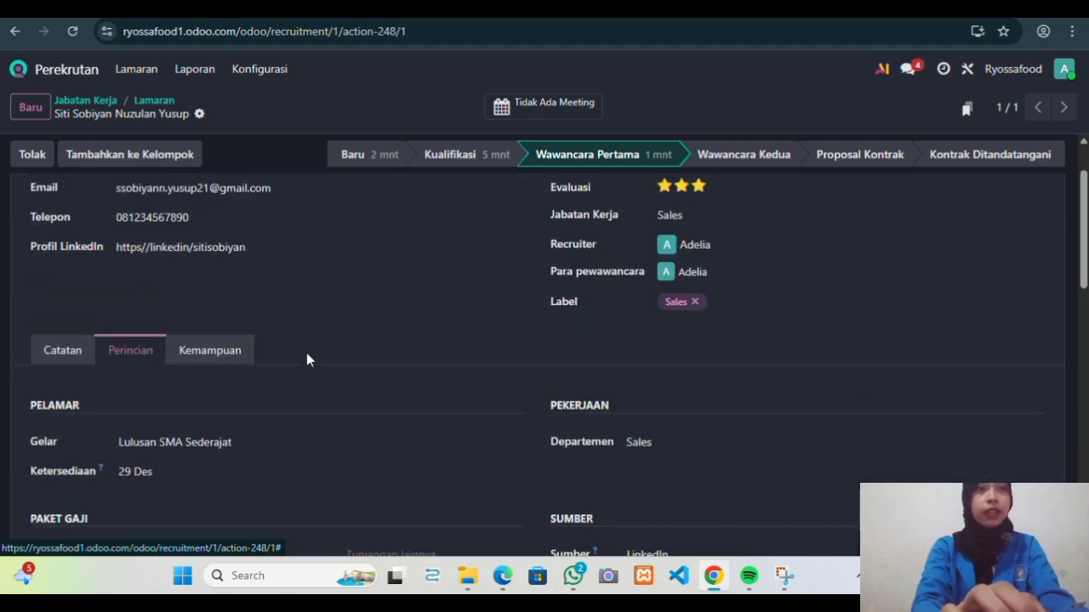
On the Kemampuan tab, add soft skills Jujur and Kerja Sama Tim at Intermediate.
{"action": "left_click", "coordinate": [251, 364]}
{"action": "scroll", "coordinate": [374, 366], "scroll_direction": "down", "scroll_amount": 1}
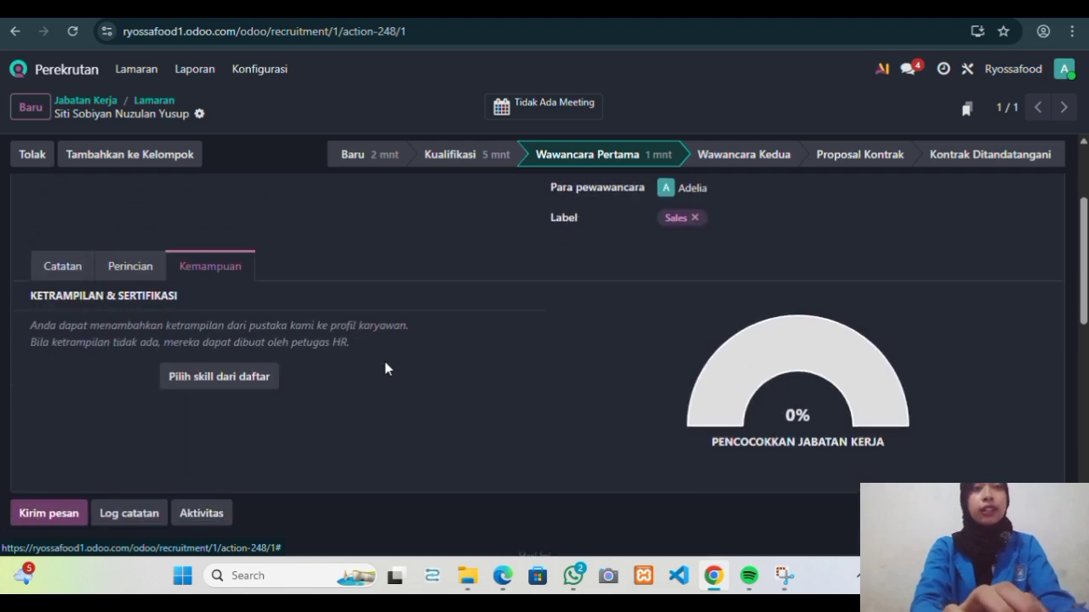
{"action": "left_click", "coordinate": [251, 380]}
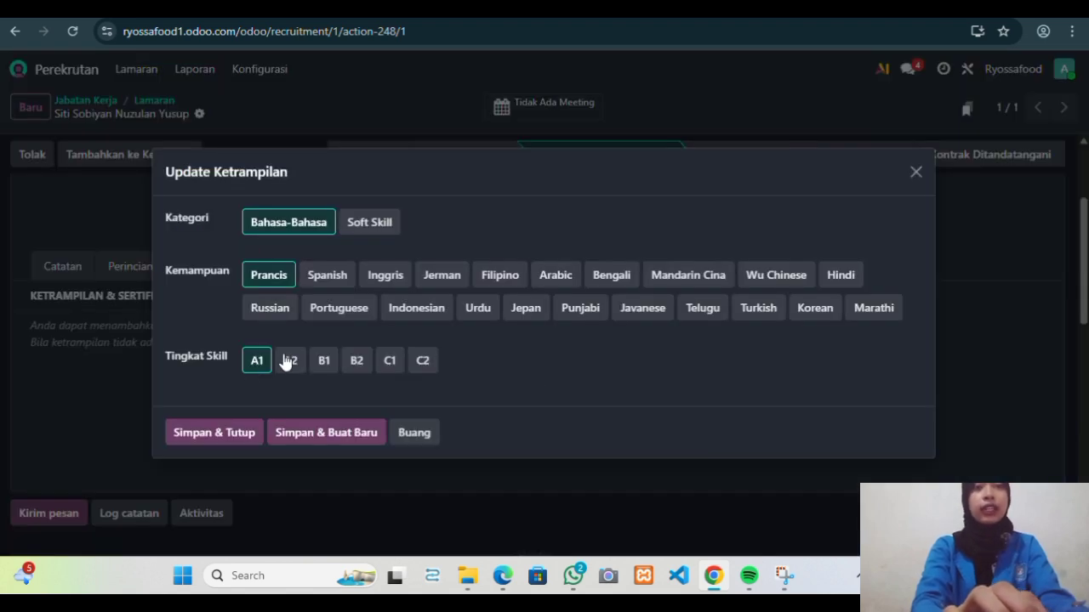
{"action": "left_click", "coordinate": [369, 226]}
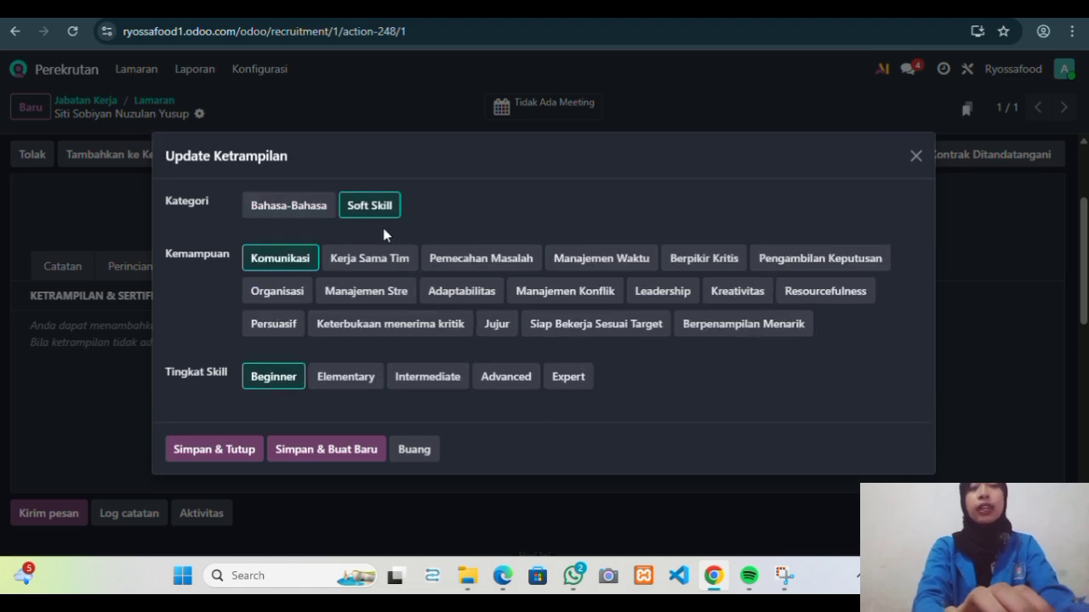
{"action": "left_click", "coordinate": [502, 330]}
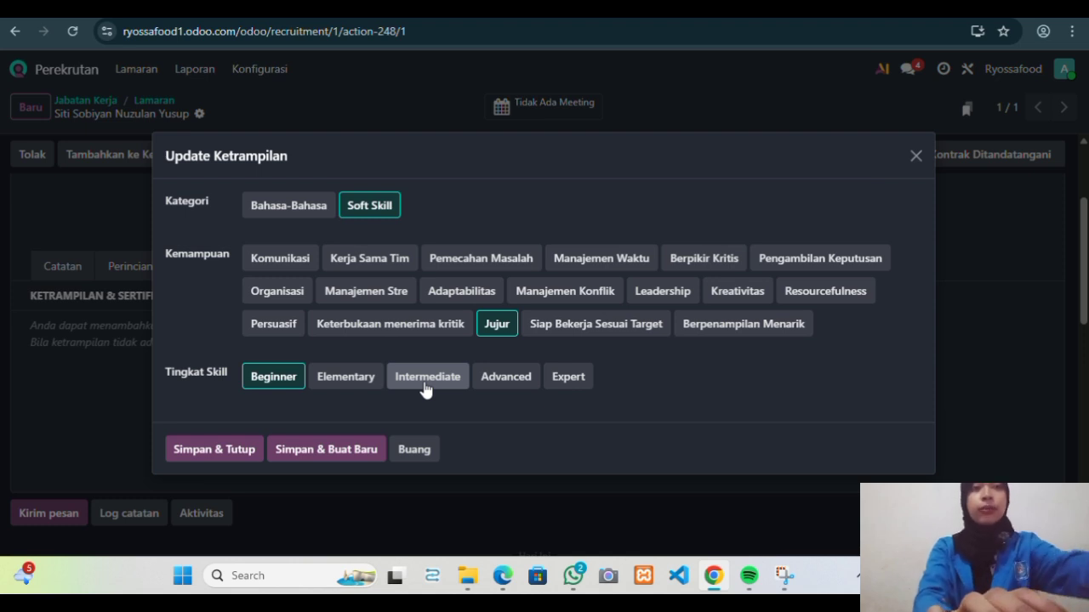
{"action": "left_click", "coordinate": [425, 387]}
{"action": "left_click", "coordinate": [284, 453]}
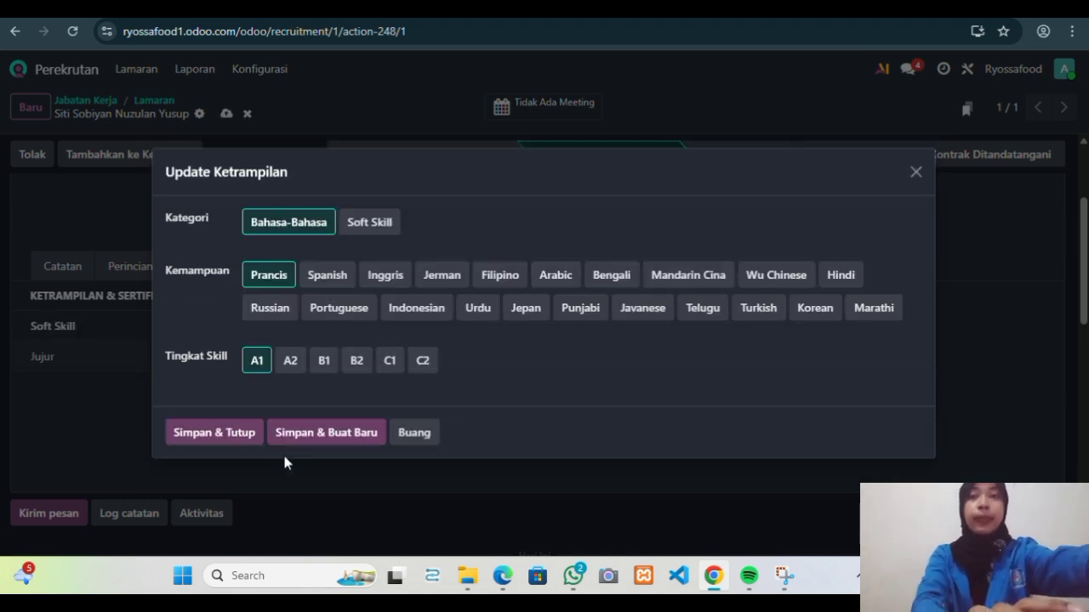
{"action": "left_click", "coordinate": [374, 223]}
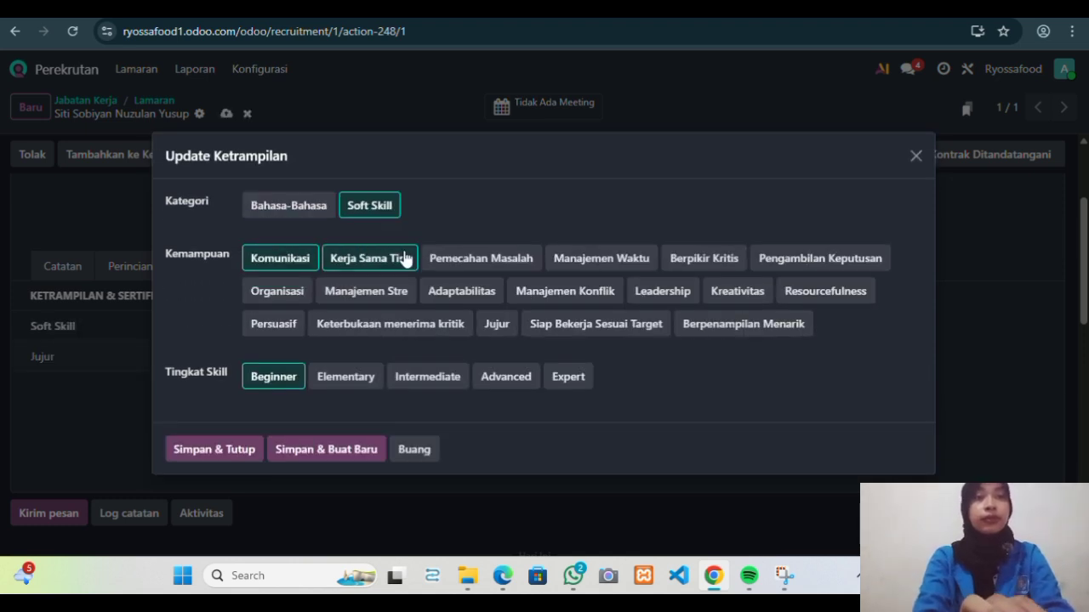
{"action": "left_click", "coordinate": [405, 259]}
{"action": "left_click", "coordinate": [432, 377]}
{"action": "left_click", "coordinate": [326, 451]}
Add Siap Bekerja Sesuai Target, Berpenampilan Menarik and Kreativitas as Intermediate soft skills.
{"action": "left_click", "coordinate": [370, 228]}
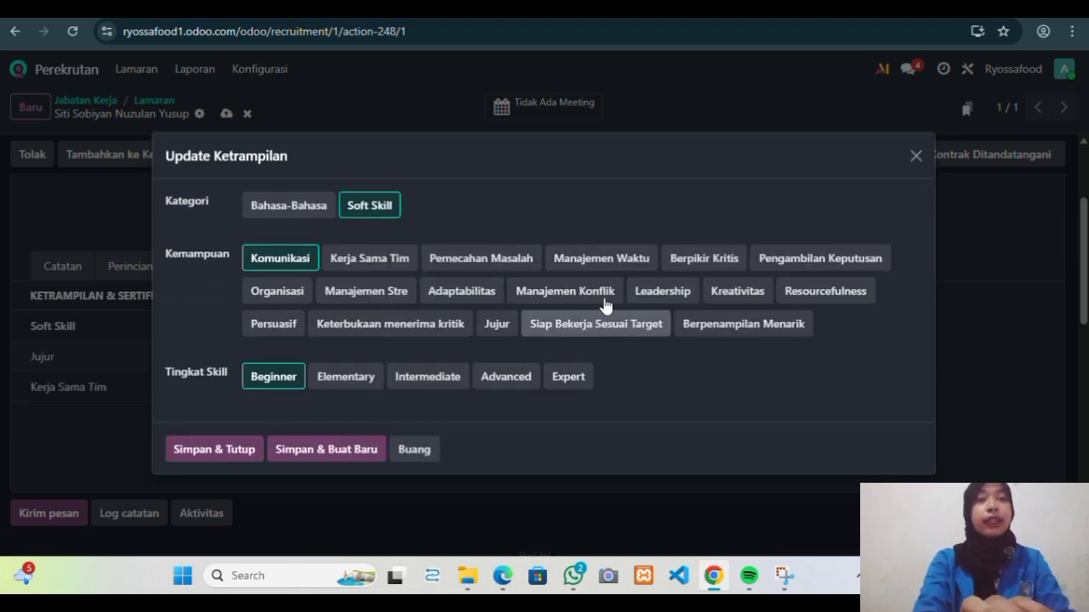
{"action": "left_click", "coordinate": [601, 323]}
{"action": "left_click", "coordinate": [418, 381]}
{"action": "left_click", "coordinate": [338, 451]}
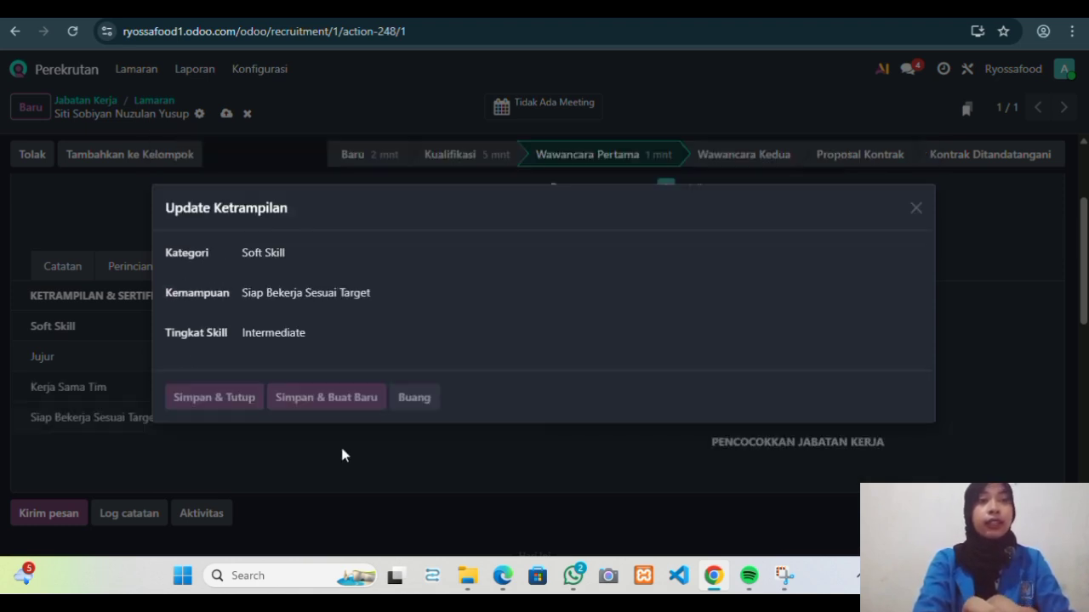
{"action": "left_click", "coordinate": [388, 223]}
{"action": "left_click", "coordinate": [742, 324]}
{"action": "left_click", "coordinate": [408, 381]}
{"action": "left_click", "coordinate": [345, 453]}
{"action": "left_click", "coordinate": [378, 213]}
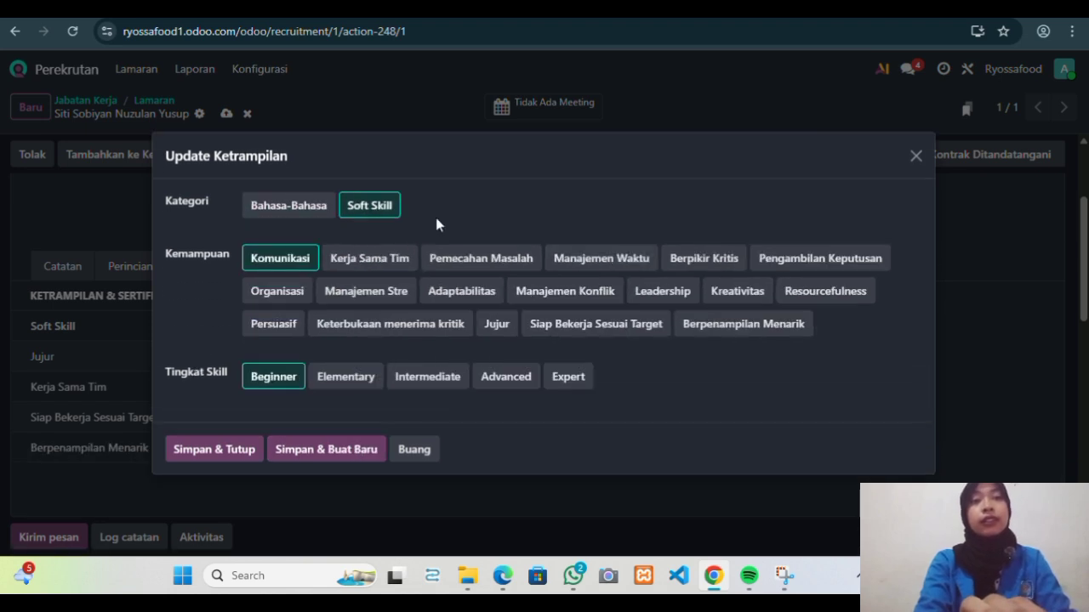
{"action": "left_click", "coordinate": [739, 293]}
{"action": "left_click", "coordinate": [418, 379]}
{"action": "left_click", "coordinate": [357, 451]}
Add Komunikasi as a soft skill at the Advanced level.
{"action": "left_click", "coordinate": [374, 212]}
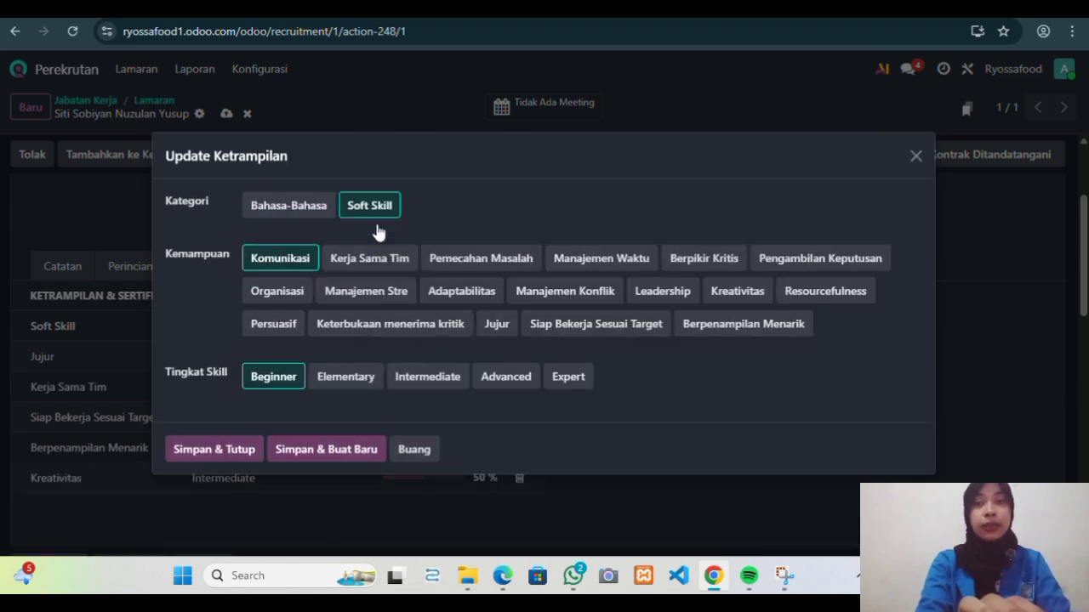
{"action": "left_click", "coordinate": [426, 379]}
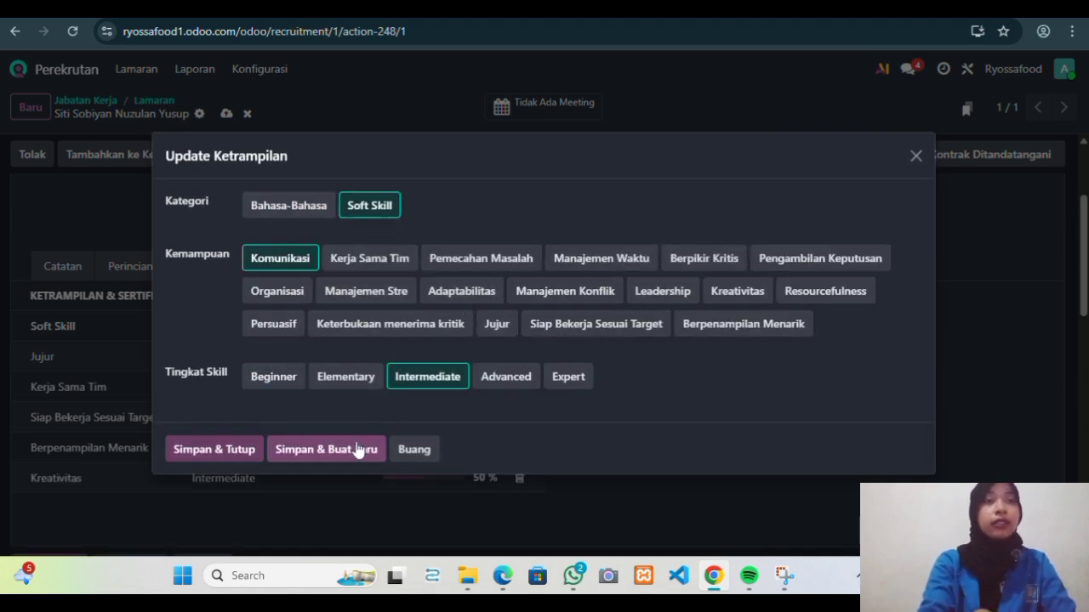
{"action": "left_click", "coordinate": [489, 380]}
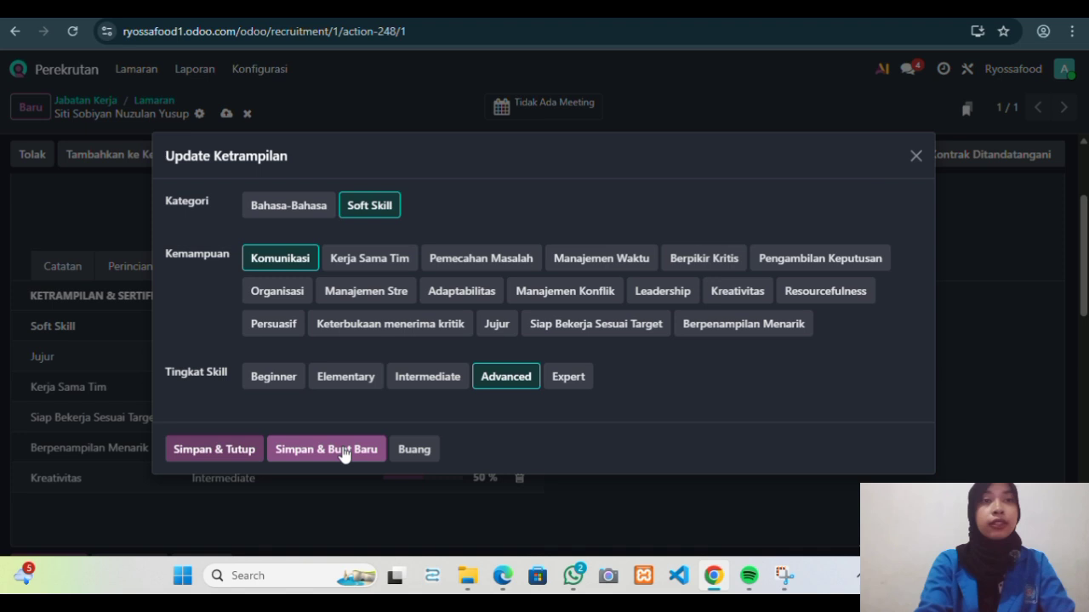
{"action": "left_click", "coordinate": [344, 450]}
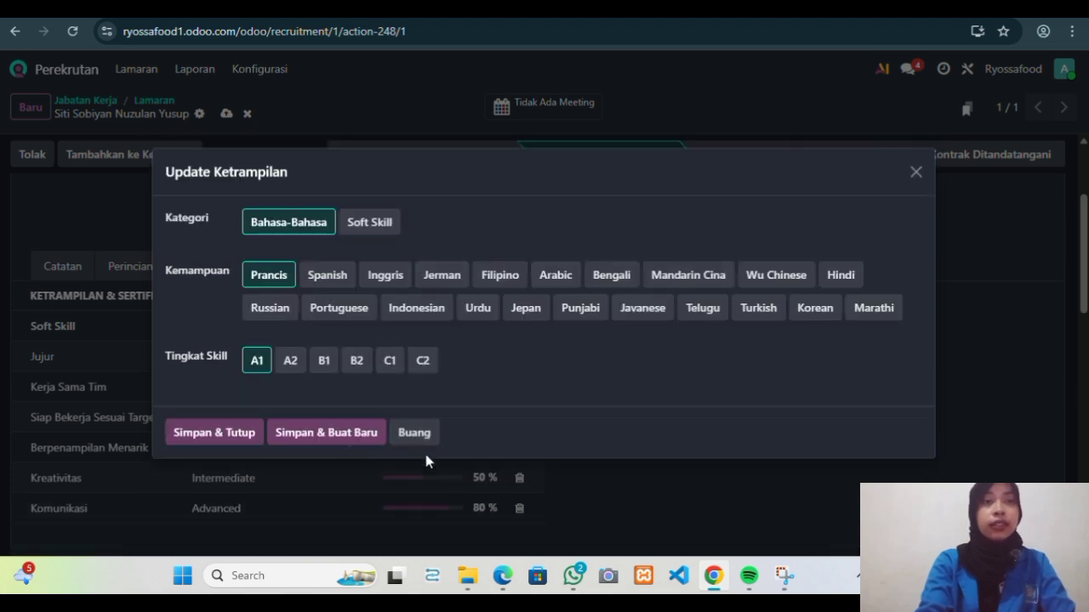
Close the skills dialog and delete the unwanted Prancis language skill.
{"action": "left_click", "coordinate": [236, 452]}
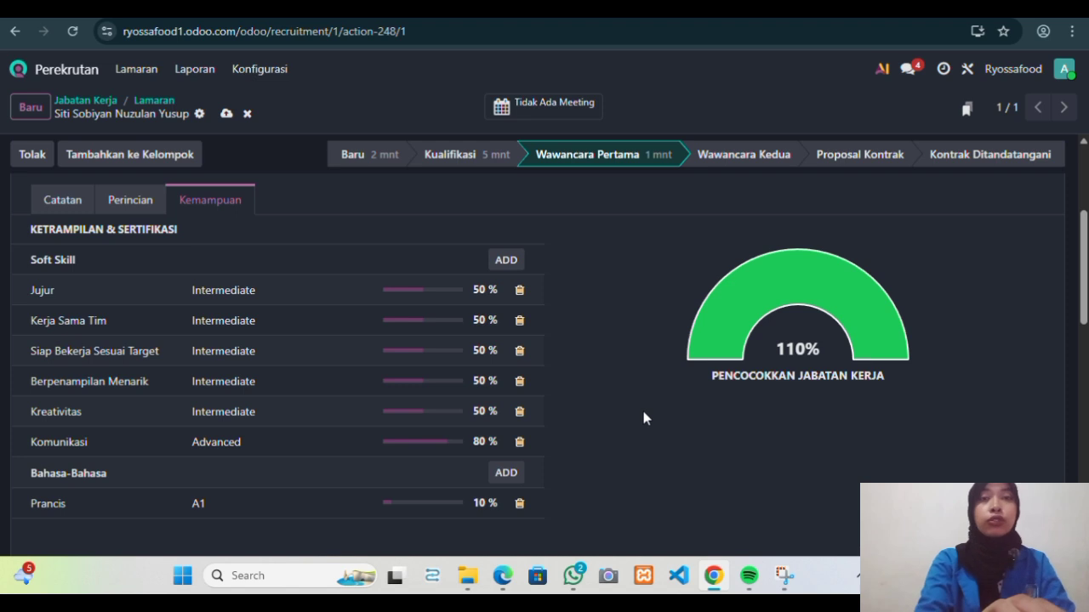
{"action": "scroll", "coordinate": [644, 413], "scroll_direction": "down", "scroll_amount": 1}
{"action": "left_click", "coordinate": [520, 415]}
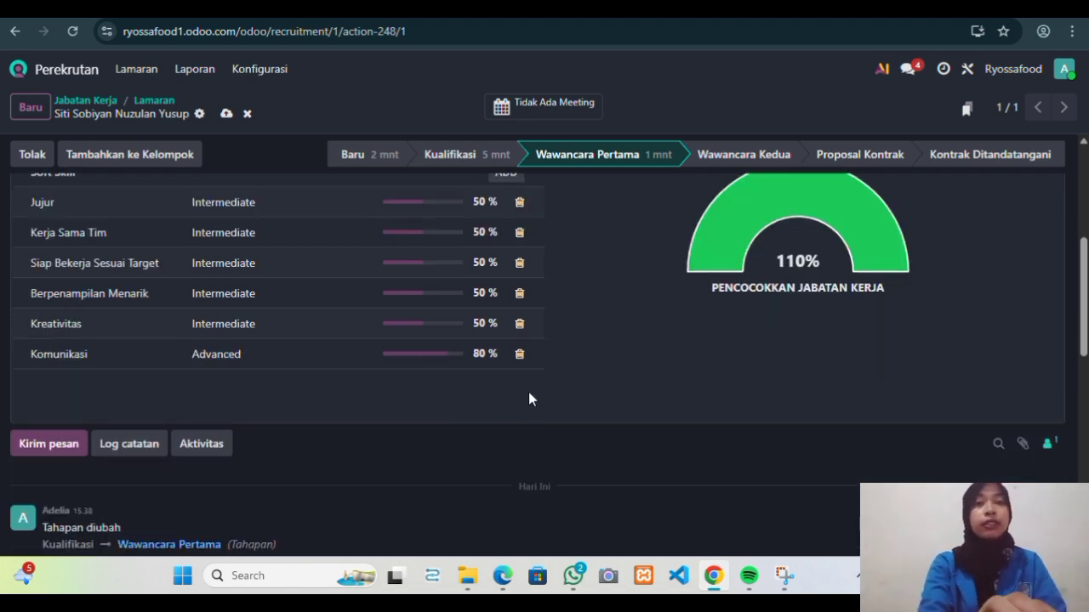
Move the applicant to the Wawancara Kedua stage and return to the Odoo home screen.
{"action": "scroll", "coordinate": [528, 399], "scroll_direction": "up", "scroll_amount": 3}
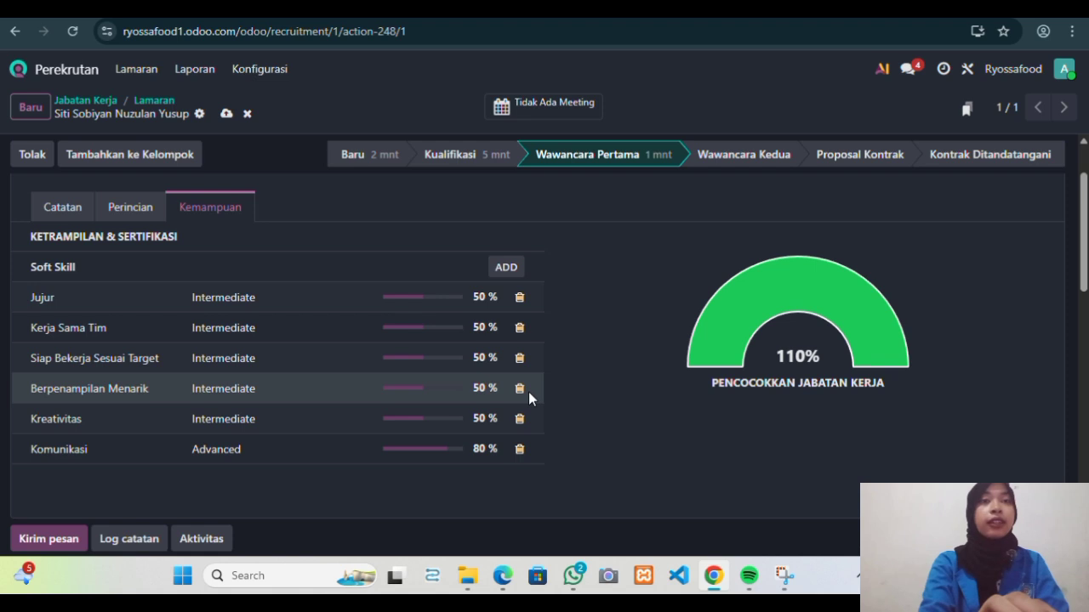
{"action": "scroll", "coordinate": [453, 361], "scroll_direction": "down", "scroll_amount": 2}
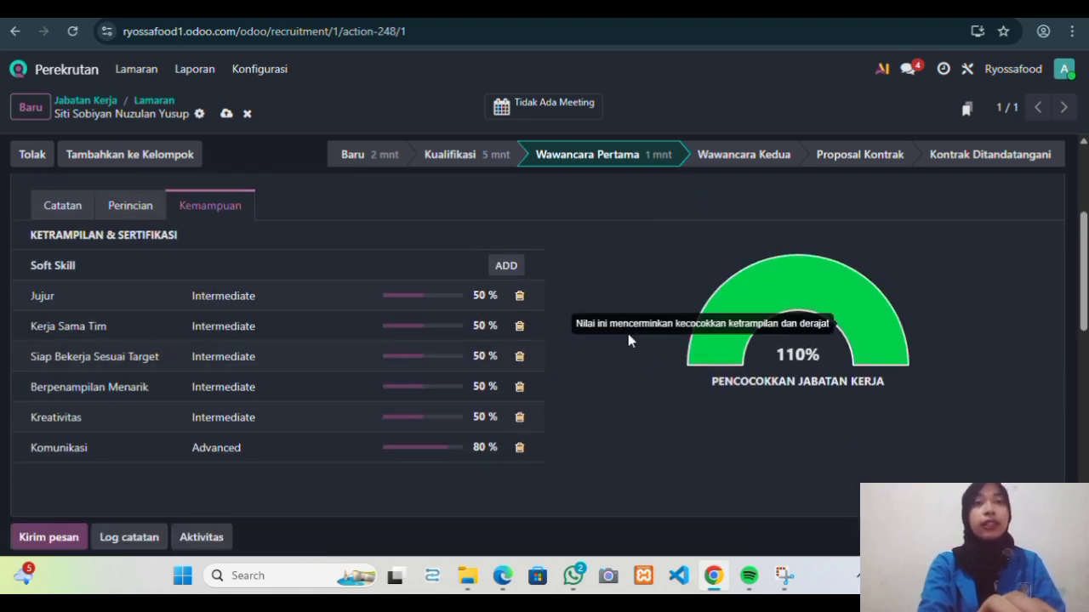
{"action": "scroll", "coordinate": [593, 285], "scroll_direction": "up", "scroll_amount": 3}
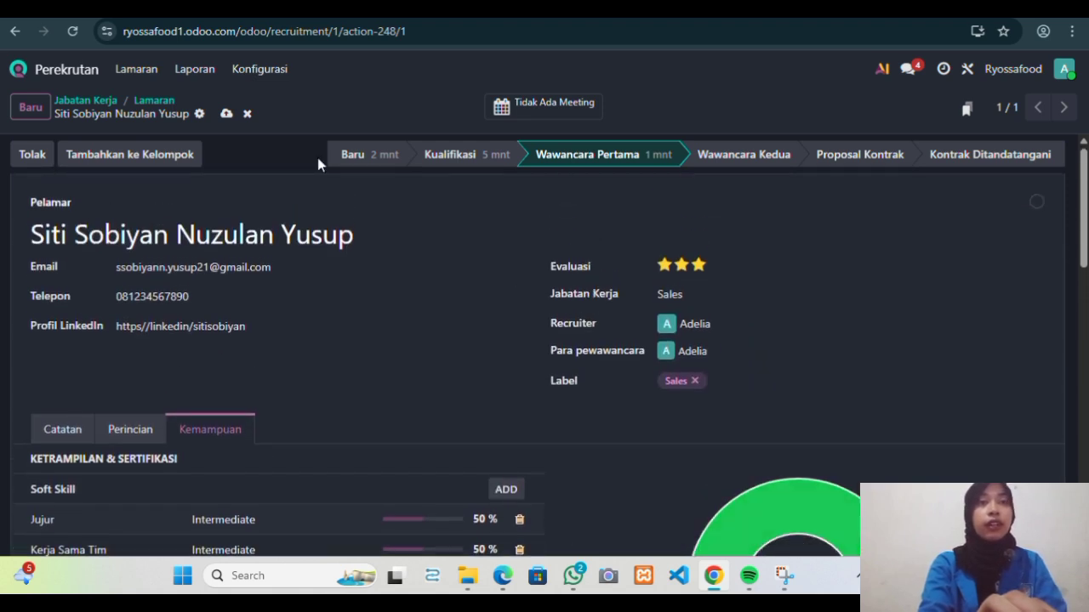
{"action": "left_click", "coordinate": [722, 162]}
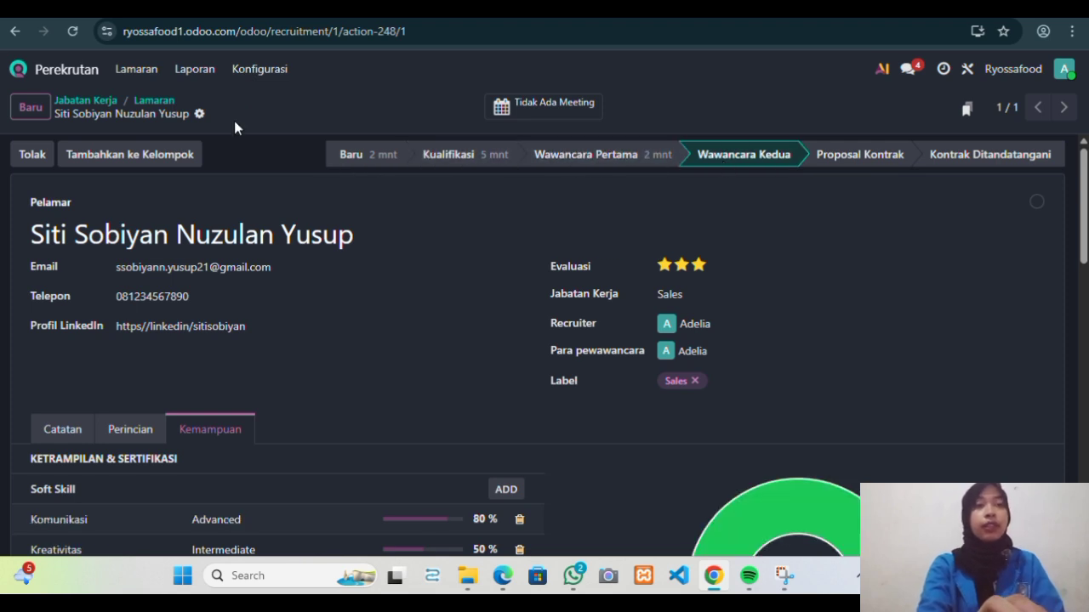
{"action": "left_click", "coordinate": [84, 72]}
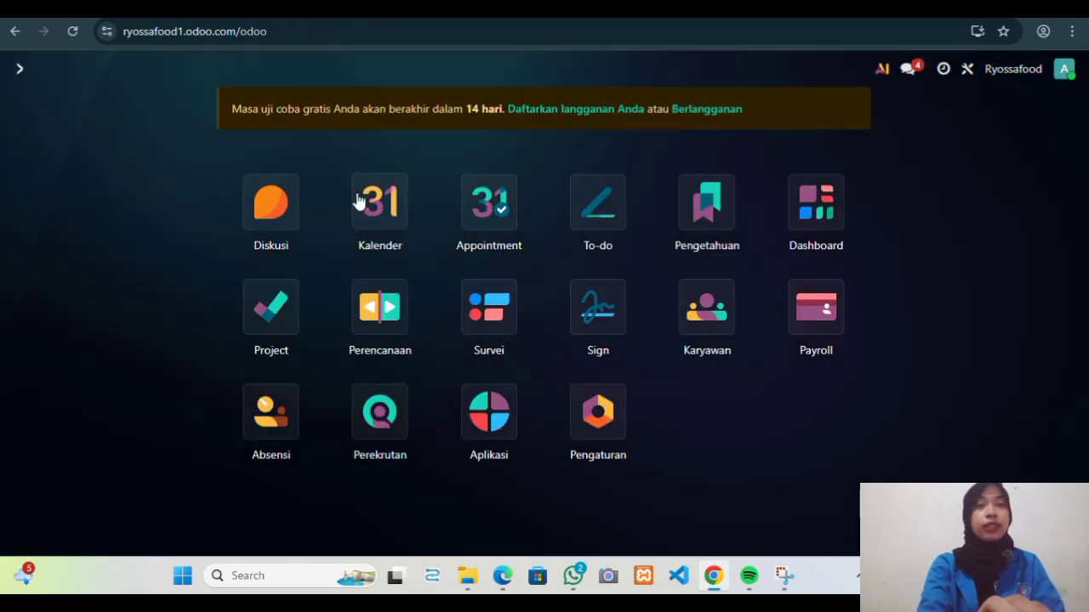
Reopen the applicant's record from the Sales job's in-progress applications.
{"action": "left_click", "coordinate": [383, 413]}
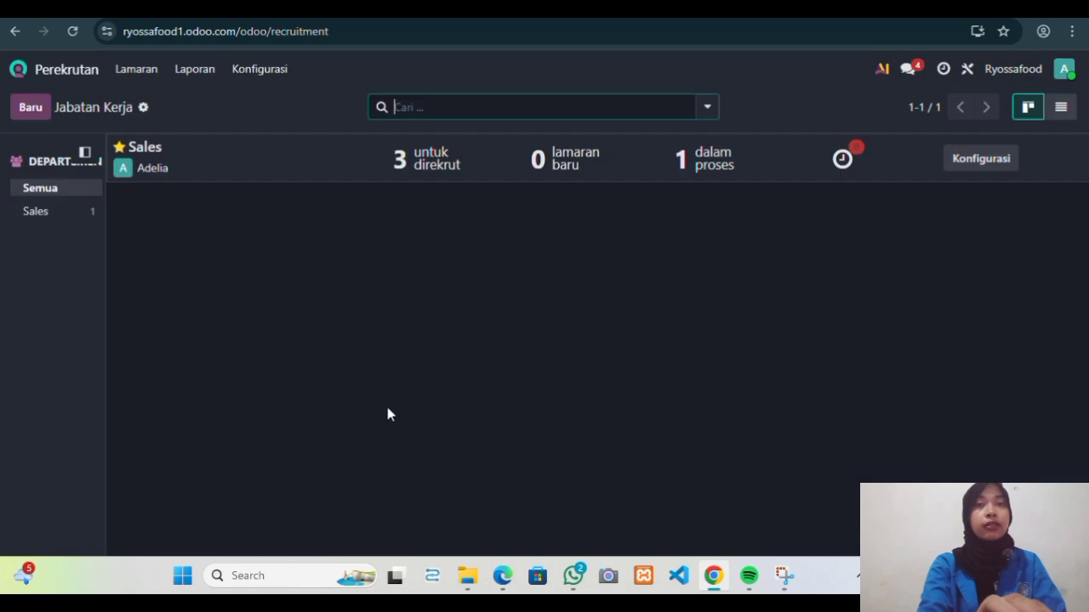
{"action": "left_click", "coordinate": [708, 177]}
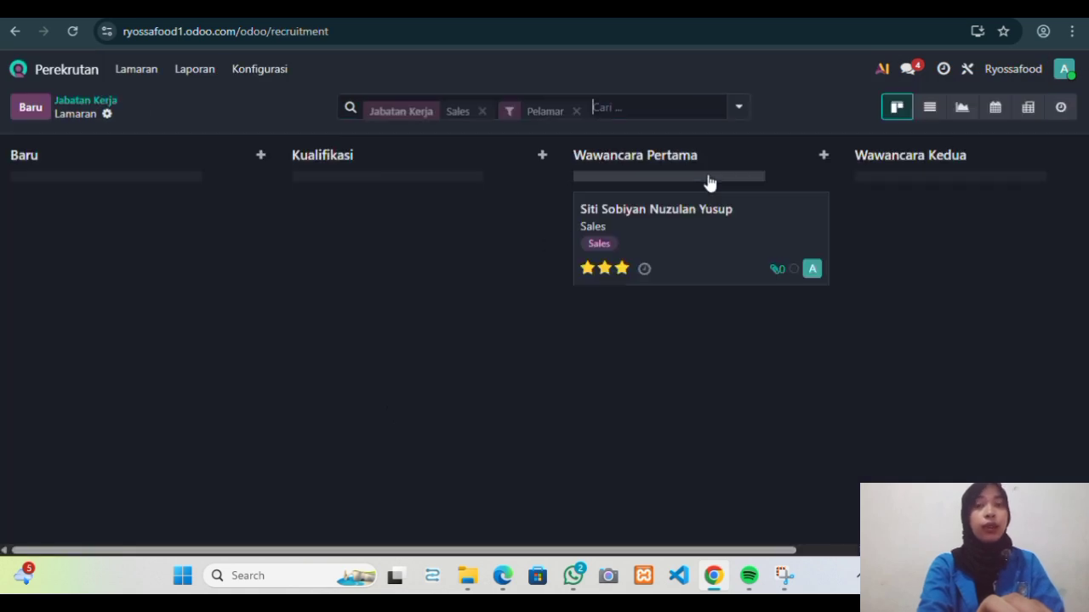
{"action": "scroll", "coordinate": [704, 308], "scroll_direction": "right", "scroll_amount": 5}
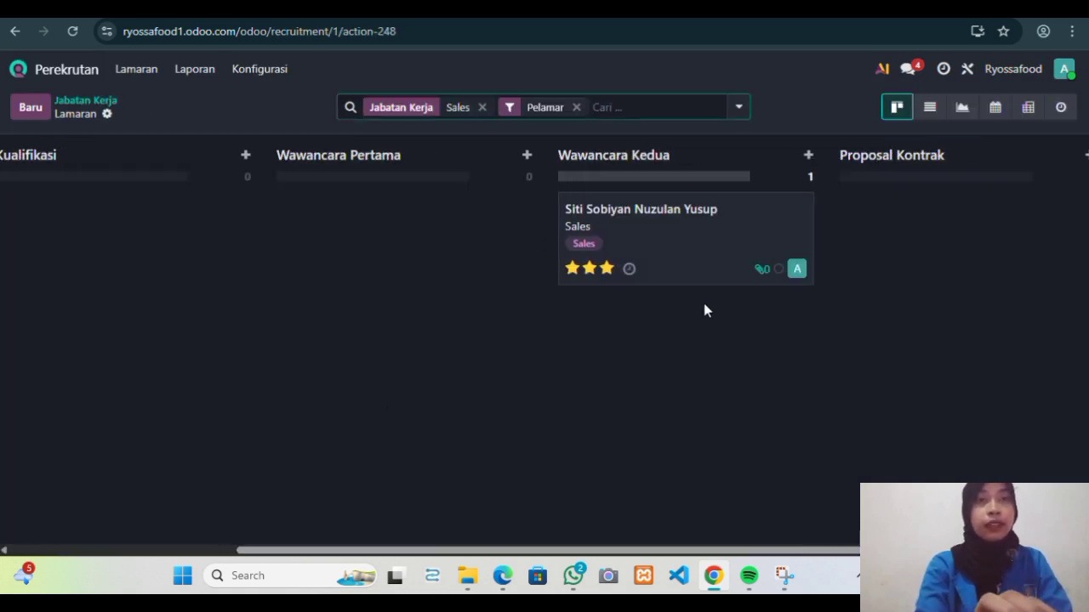
{"action": "scroll", "coordinate": [704, 309], "scroll_direction": "left", "scroll_amount": 1}
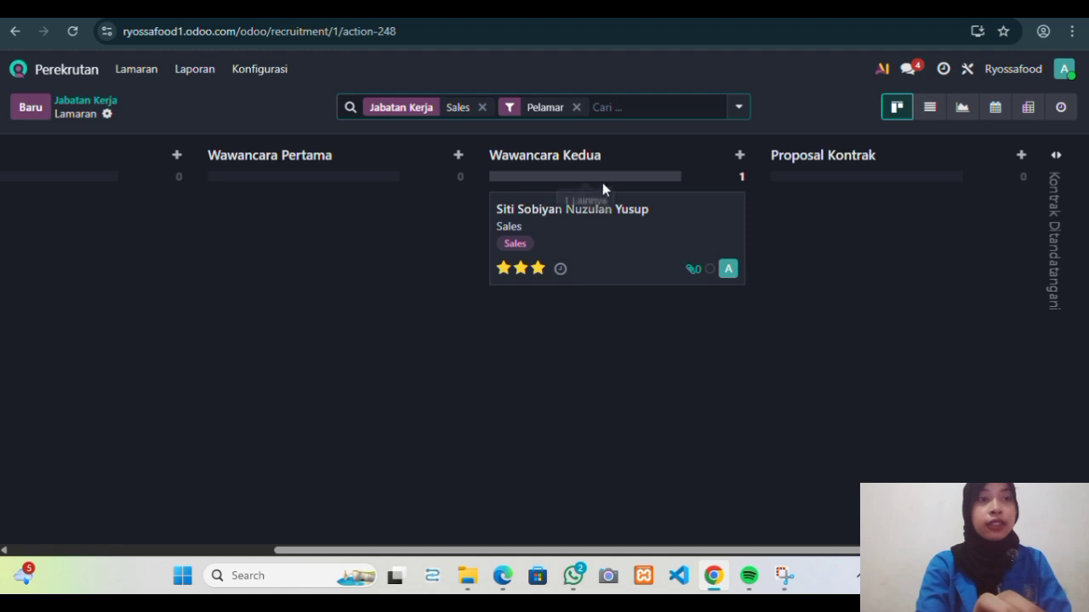
{"action": "left_click", "coordinate": [615, 210]}
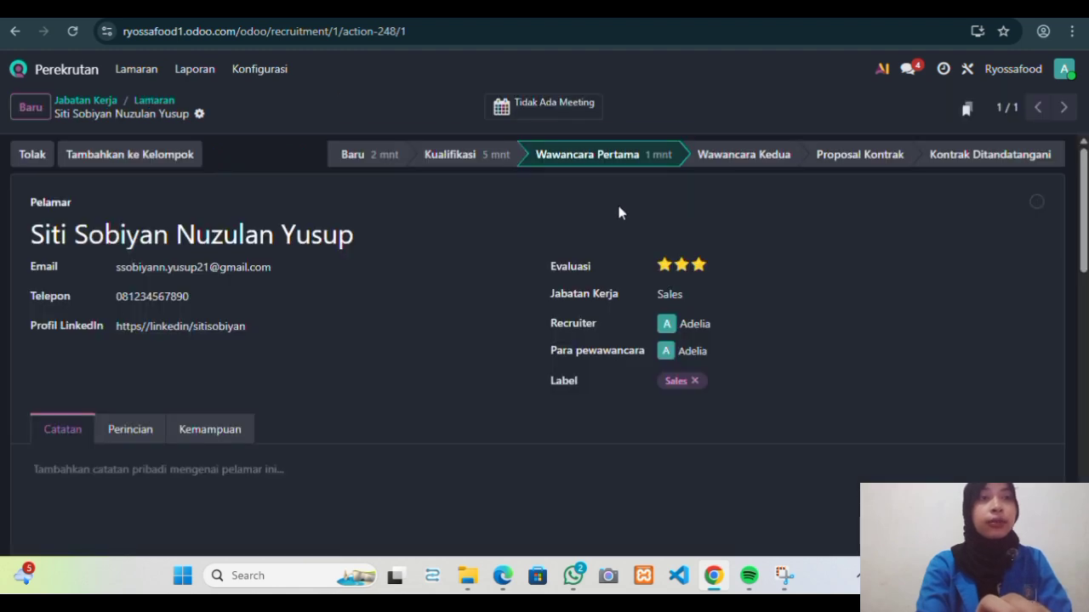
{"action": "scroll", "coordinate": [675, 271], "scroll_direction": "down", "scroll_amount": 2}
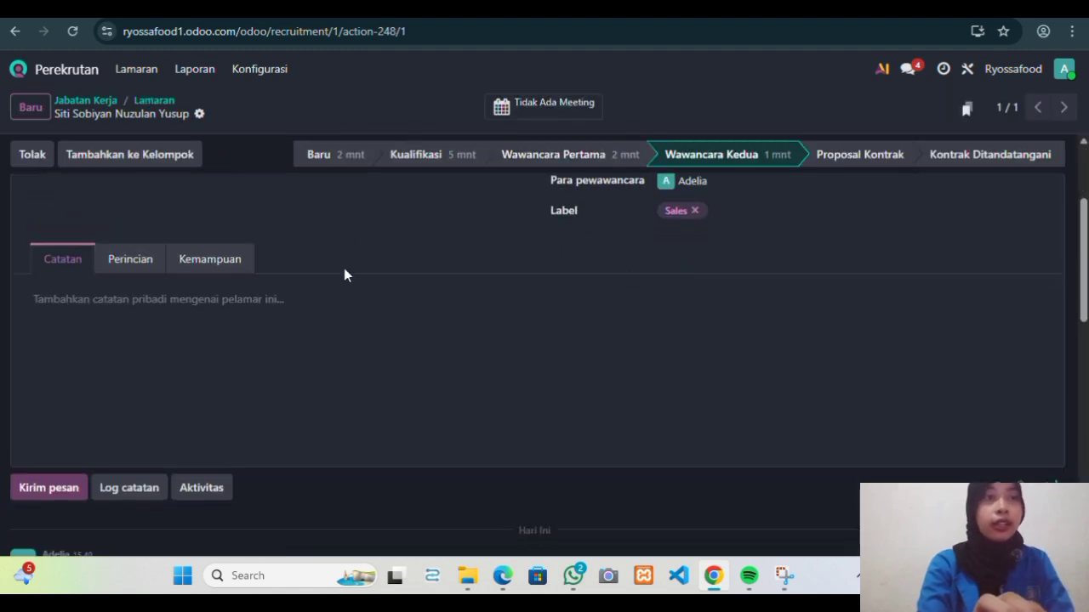
Review her Perincian details, then the Kemampuan tab with soft skills and 110% job match.
{"action": "left_click", "coordinate": [138, 260]}
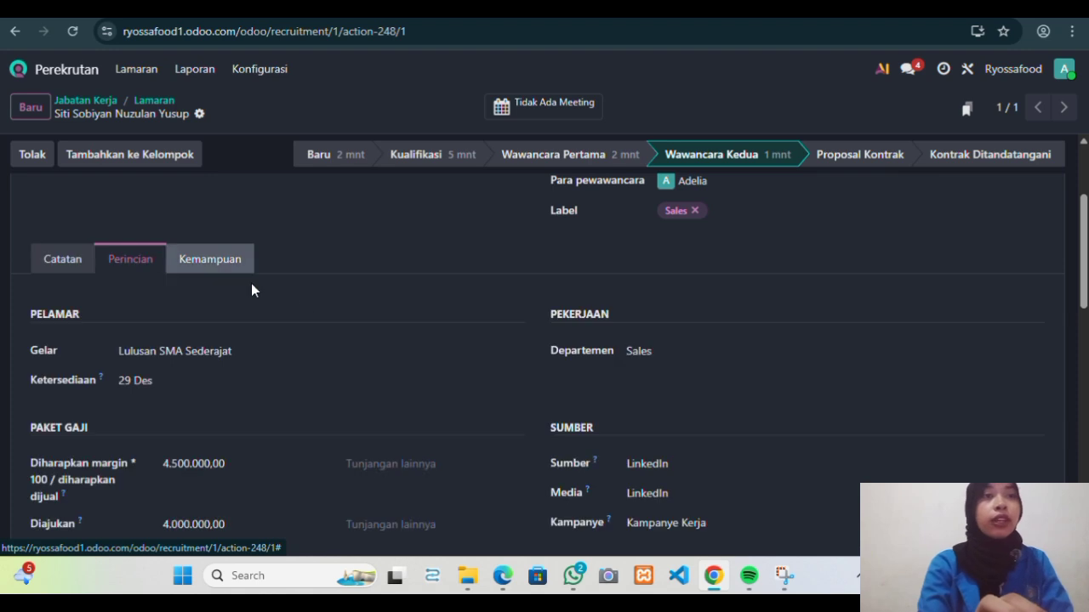
{"action": "scroll", "coordinate": [281, 294], "scroll_direction": "down", "scroll_amount": 5}
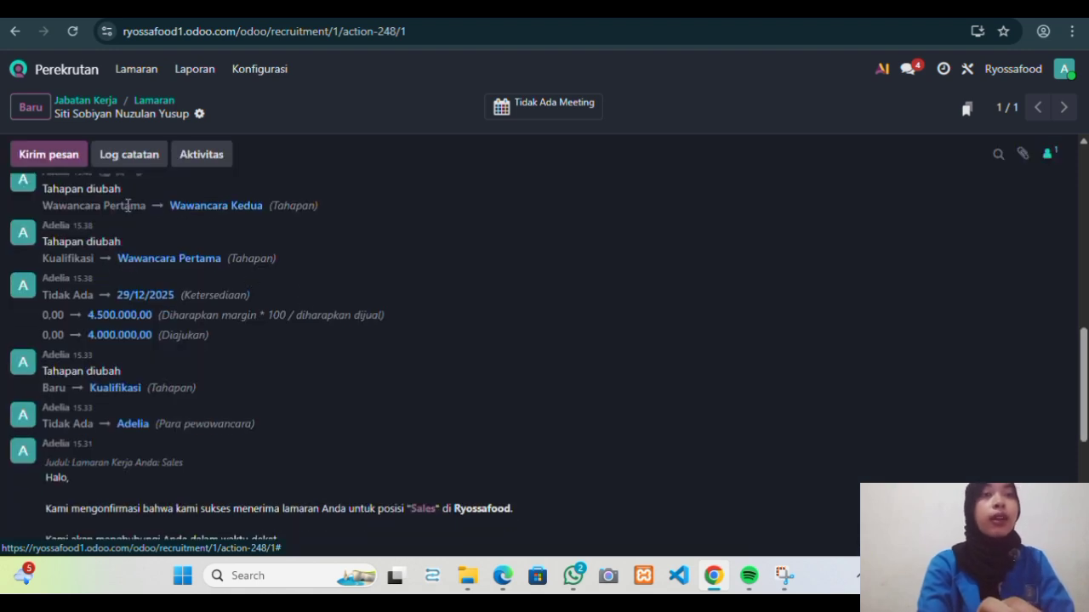
{"action": "scroll", "coordinate": [238, 246], "scroll_direction": "up", "scroll_amount": 1}
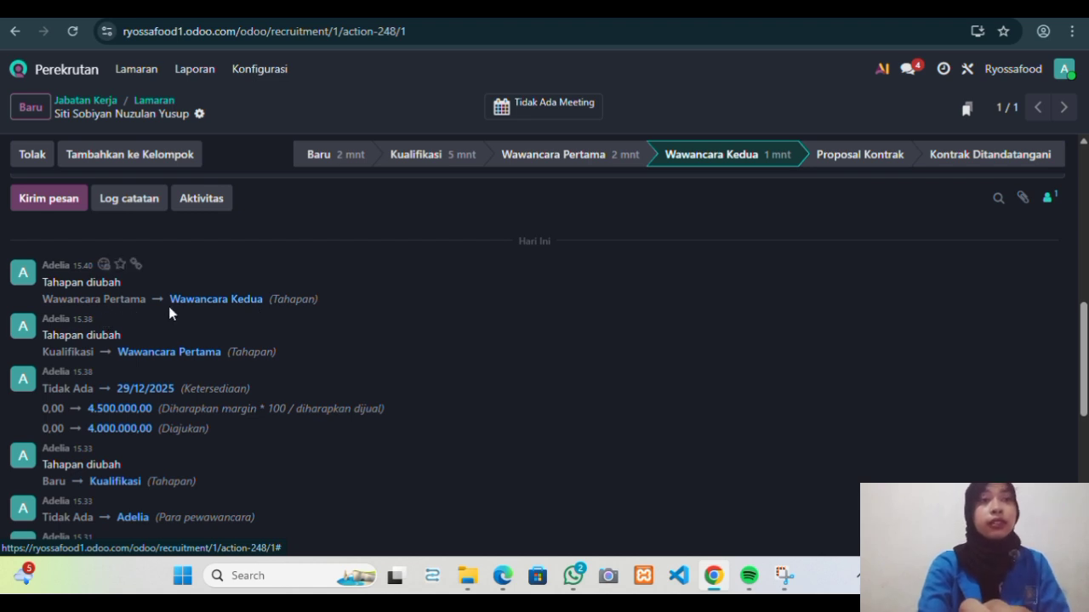
{"action": "scroll", "coordinate": [249, 307], "scroll_direction": "up", "scroll_amount": 4}
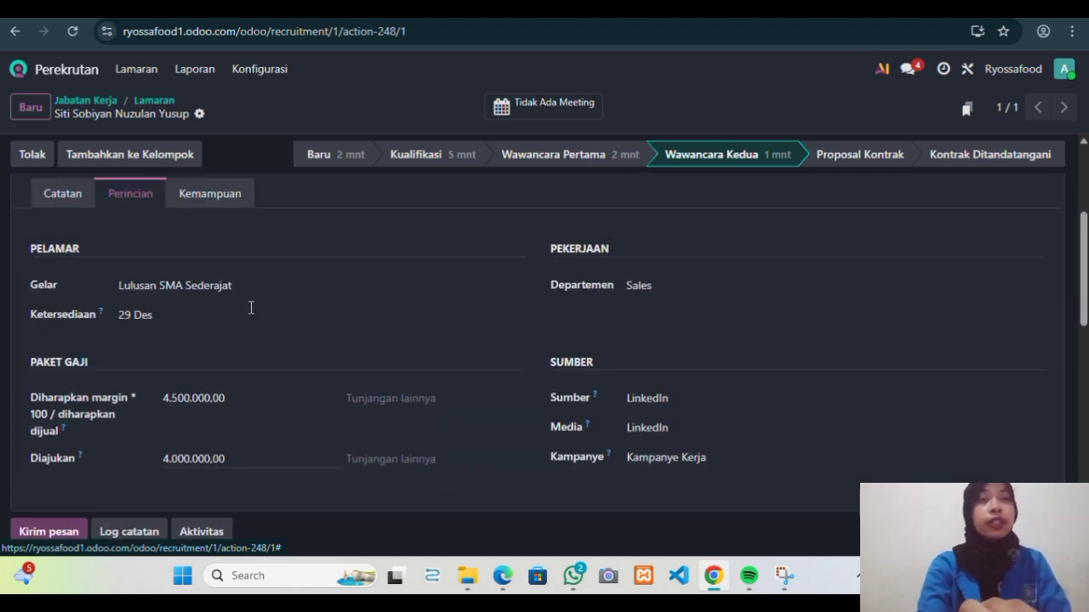
{"action": "scroll", "coordinate": [251, 307], "scroll_direction": "up", "scroll_amount": 2}
{"action": "left_click", "coordinate": [226, 338]}
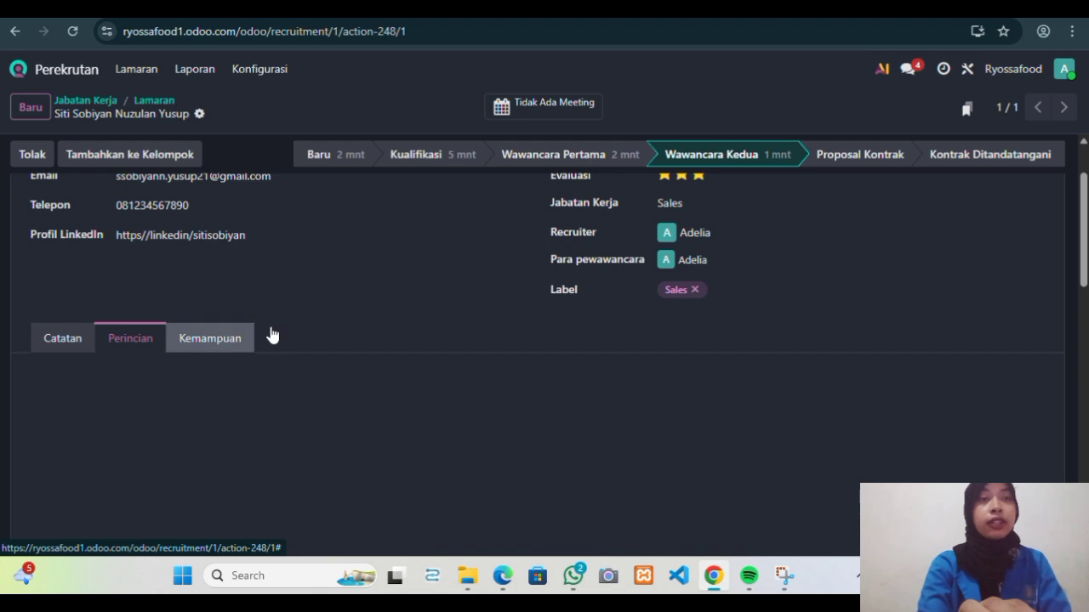
{"action": "scroll", "coordinate": [407, 329], "scroll_direction": "down", "scroll_amount": 2}
{"action": "scroll", "coordinate": [408, 329], "scroll_direction": "down", "scroll_amount": 1}
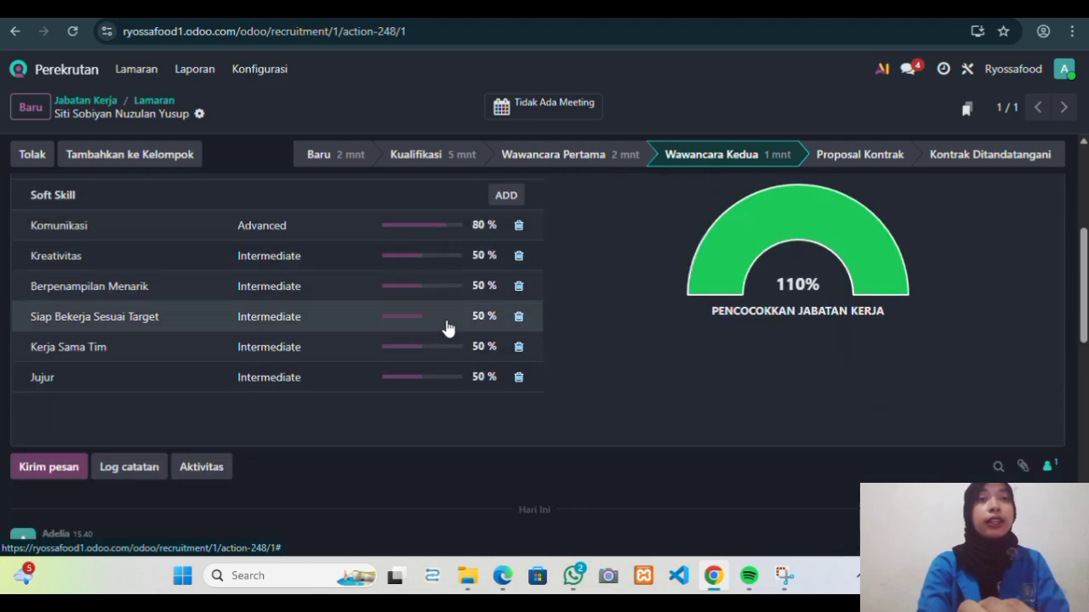
{"action": "scroll", "coordinate": [339, 412], "scroll_direction": "down", "scroll_amount": 2}
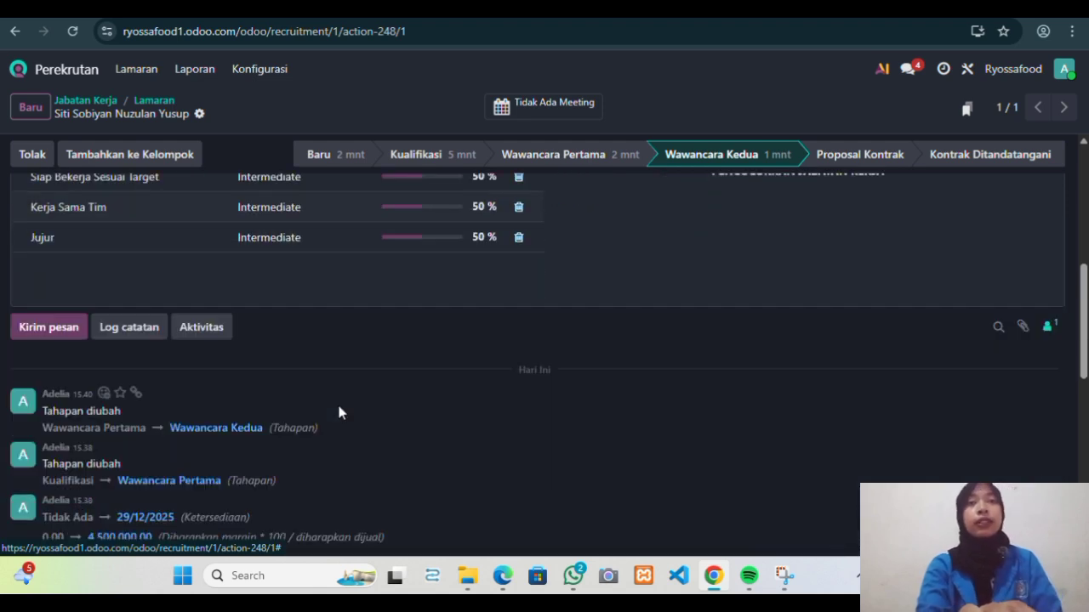
{"action": "scroll", "coordinate": [339, 413], "scroll_direction": "up", "scroll_amount": 6}
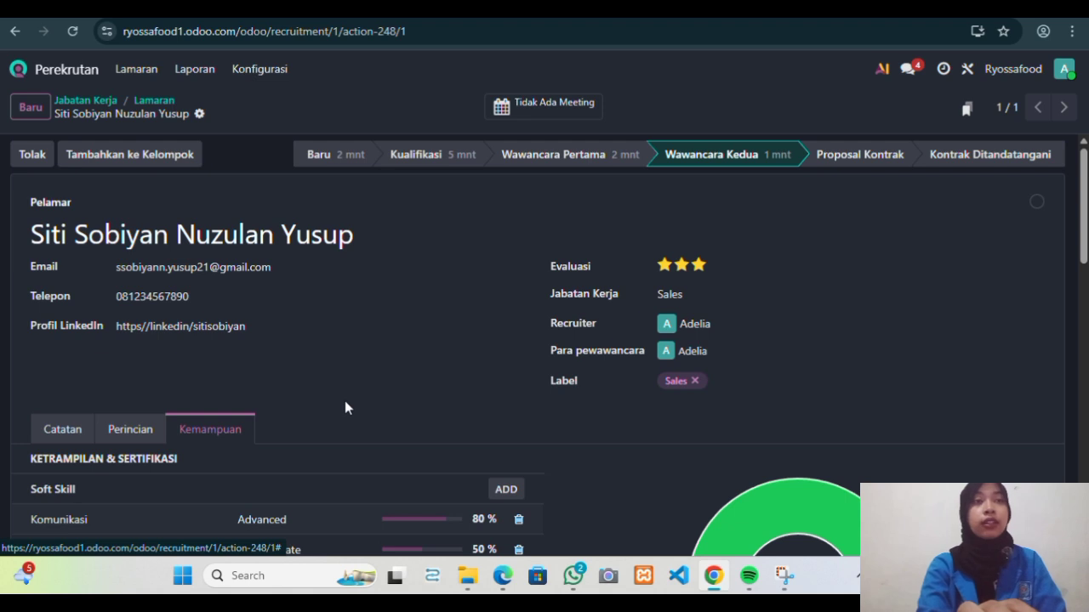
Move the applicant from Wawancara Kedua to the Proposal Kontrak stage.
{"action": "left_click", "coordinate": [844, 161]}
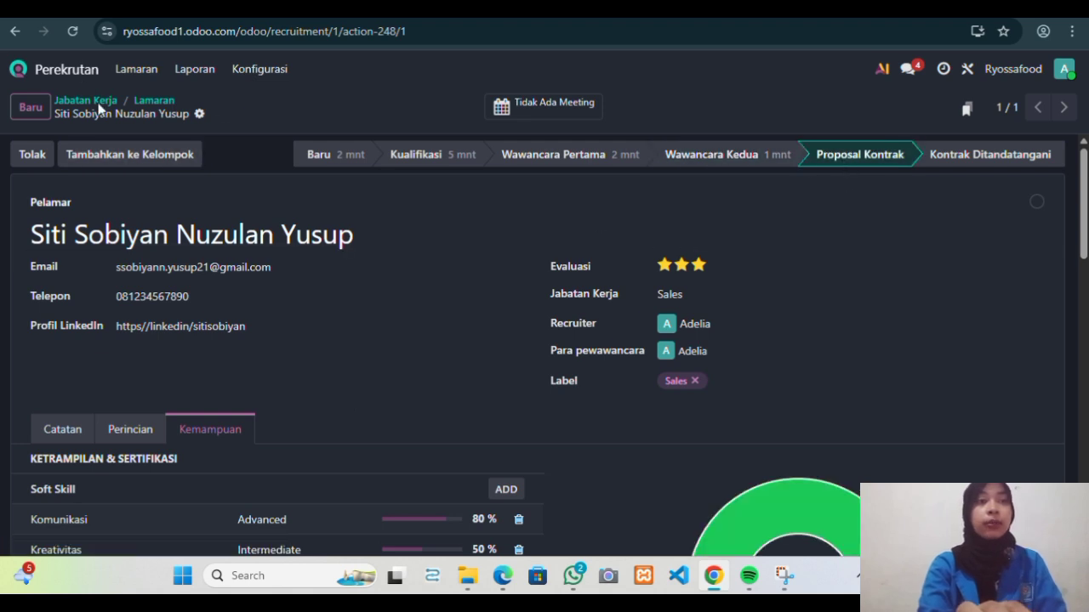
{"action": "scroll", "coordinate": [238, 298], "scroll_direction": "down", "scroll_amount": 5}
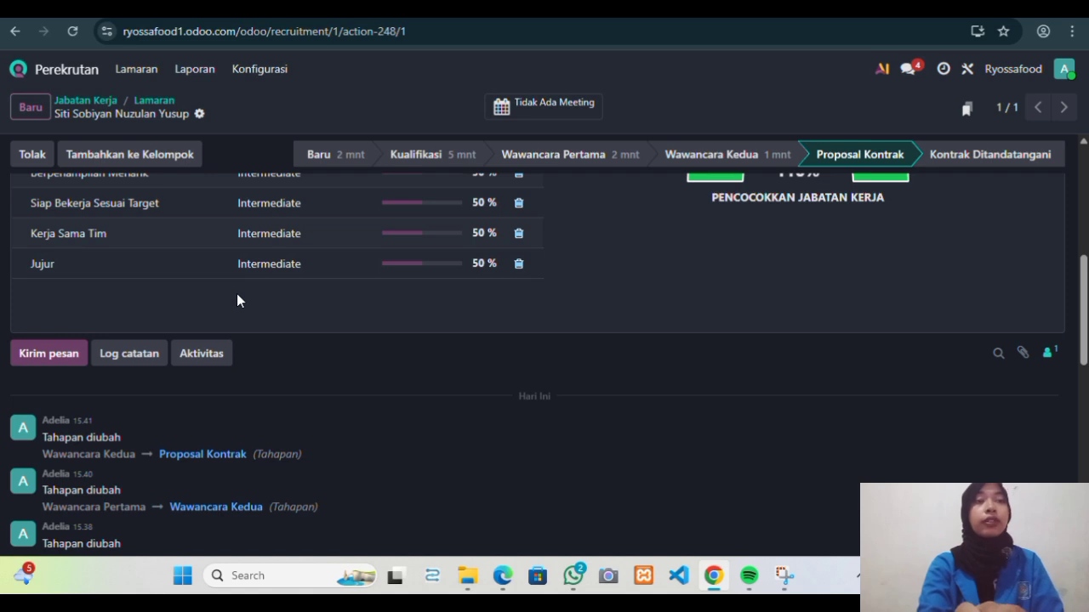
{"action": "scroll", "coordinate": [237, 294], "scroll_direction": "down", "scroll_amount": 1}
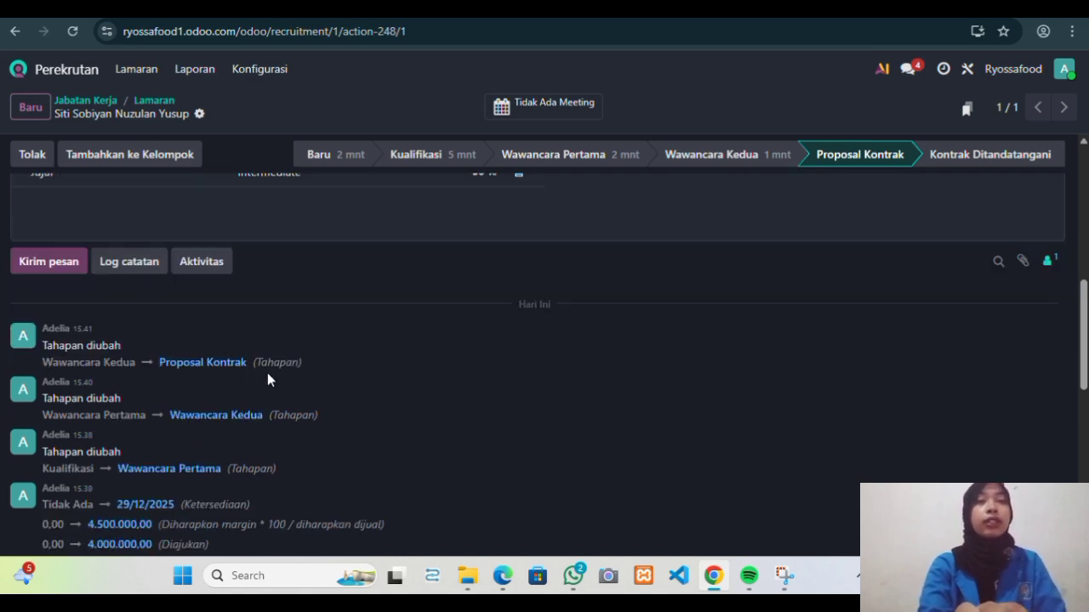
{"action": "scroll", "coordinate": [272, 370], "scroll_direction": "up", "scroll_amount": 3}
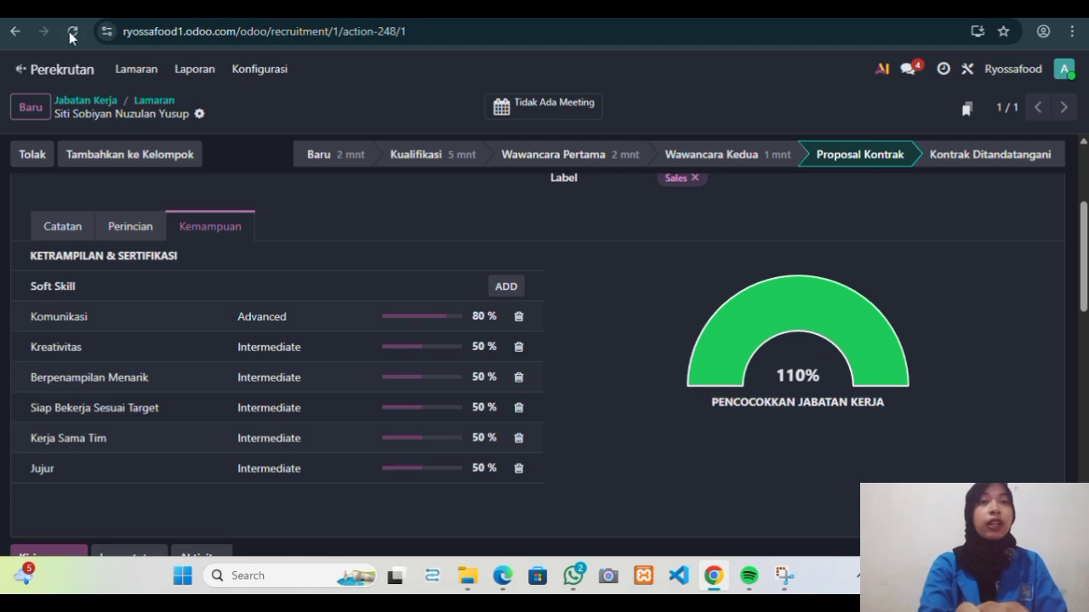
Reopen her record via Home > Perekrutan and the Sales job's in-progress applicants.
{"action": "left_click", "coordinate": [68, 71]}
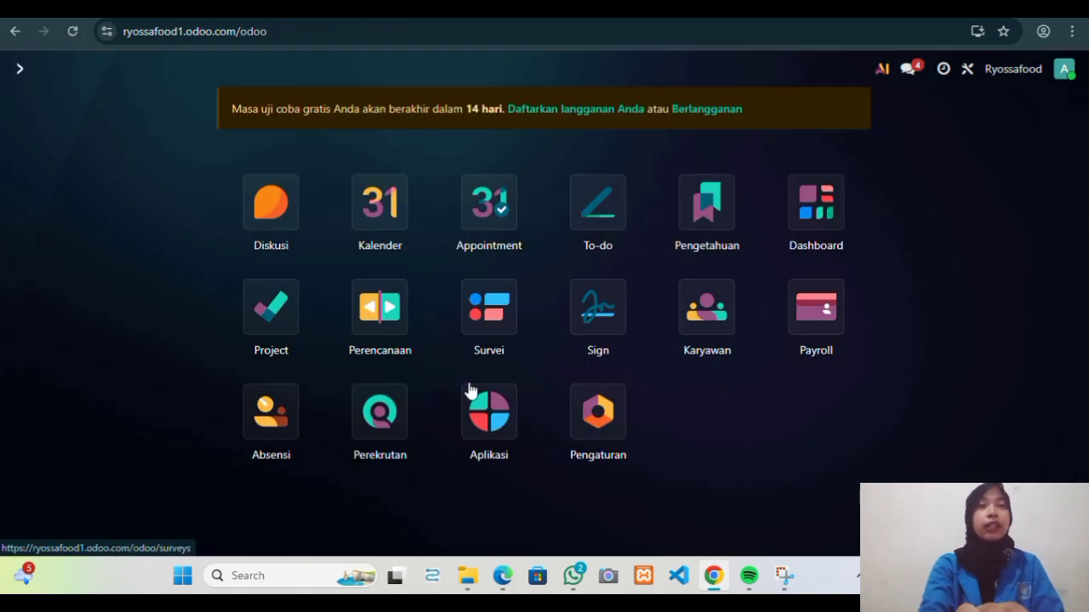
{"action": "left_click", "coordinate": [384, 437]}
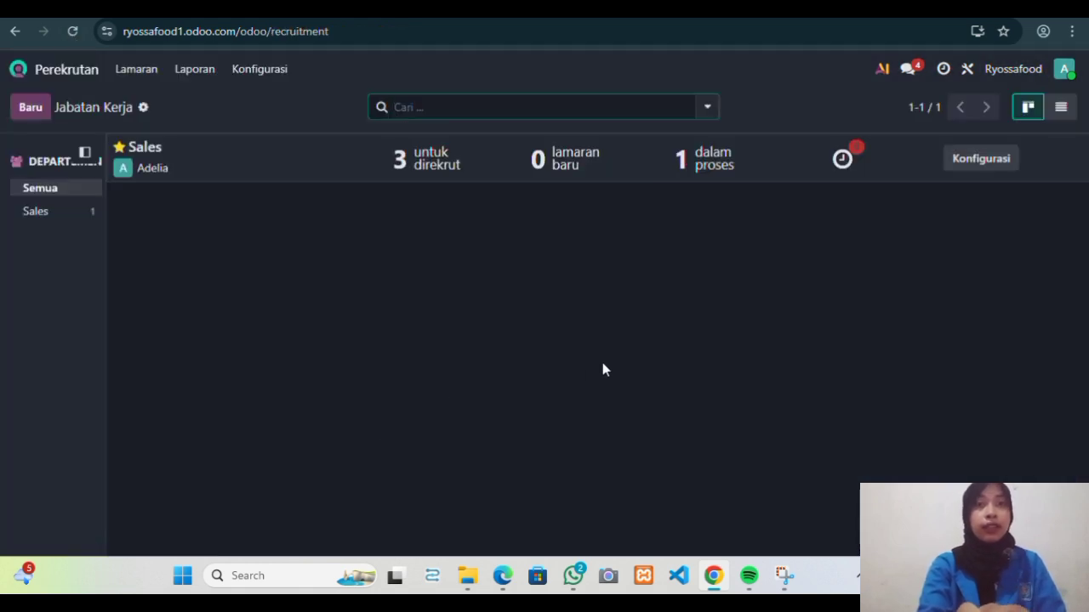
{"action": "left_click", "coordinate": [704, 164]}
{"action": "scroll", "coordinate": [723, 255], "scroll_direction": "right", "scroll_amount": 4}
{"action": "scroll", "coordinate": [725, 263], "scroll_direction": "right", "scroll_amount": 1}
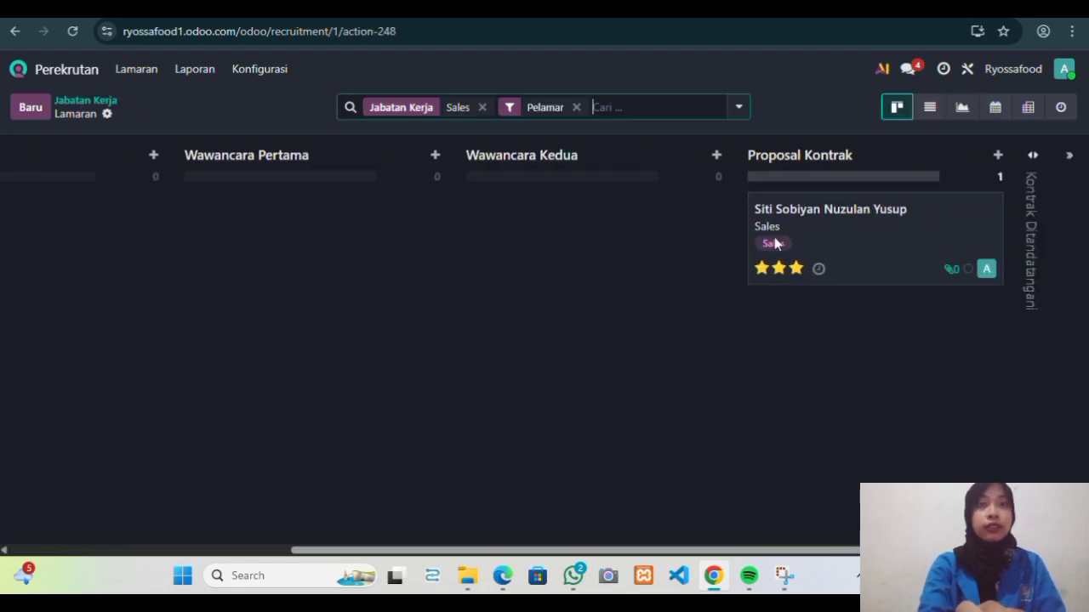
{"action": "left_click", "coordinate": [857, 213]}
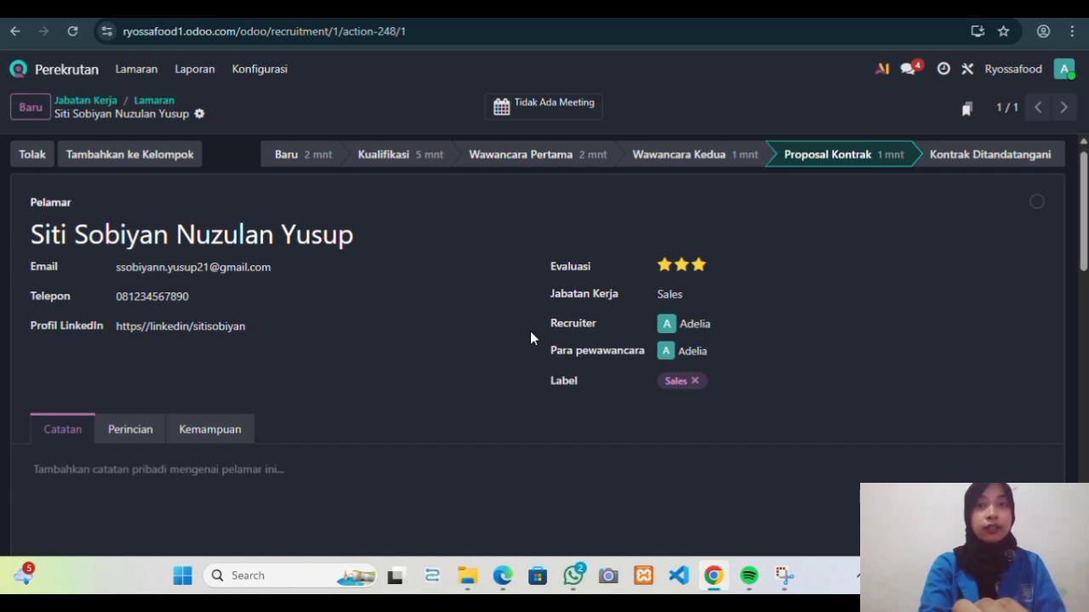
{"action": "scroll", "coordinate": [531, 337], "scroll_direction": "down", "scroll_amount": 5}
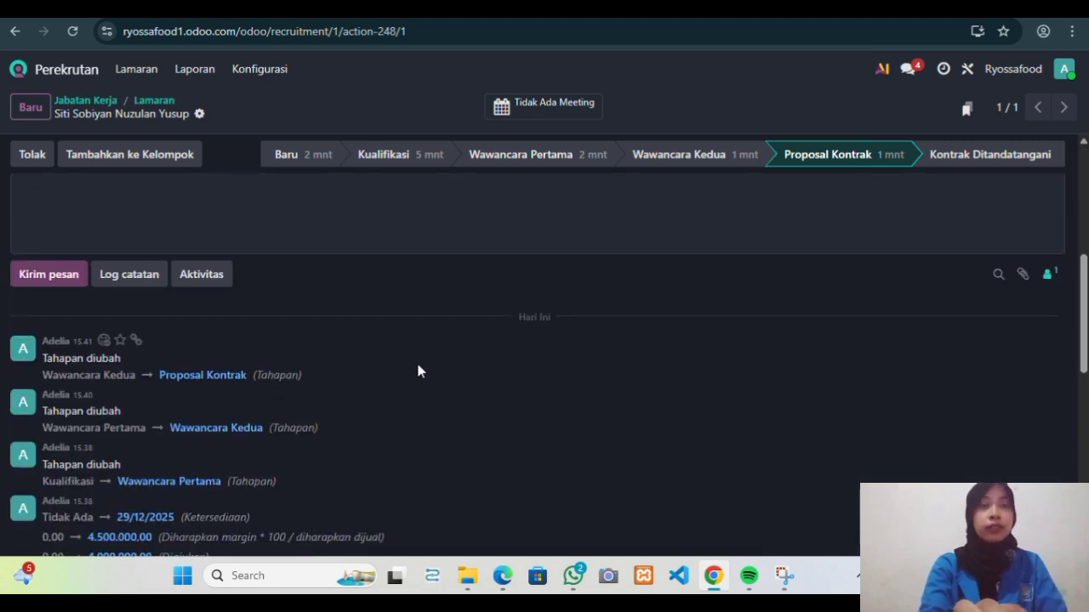
{"action": "scroll", "coordinate": [418, 370], "scroll_direction": "up", "scroll_amount": 2}
{"action": "scroll", "coordinate": [418, 371], "scroll_direction": "up", "scroll_amount": 3}
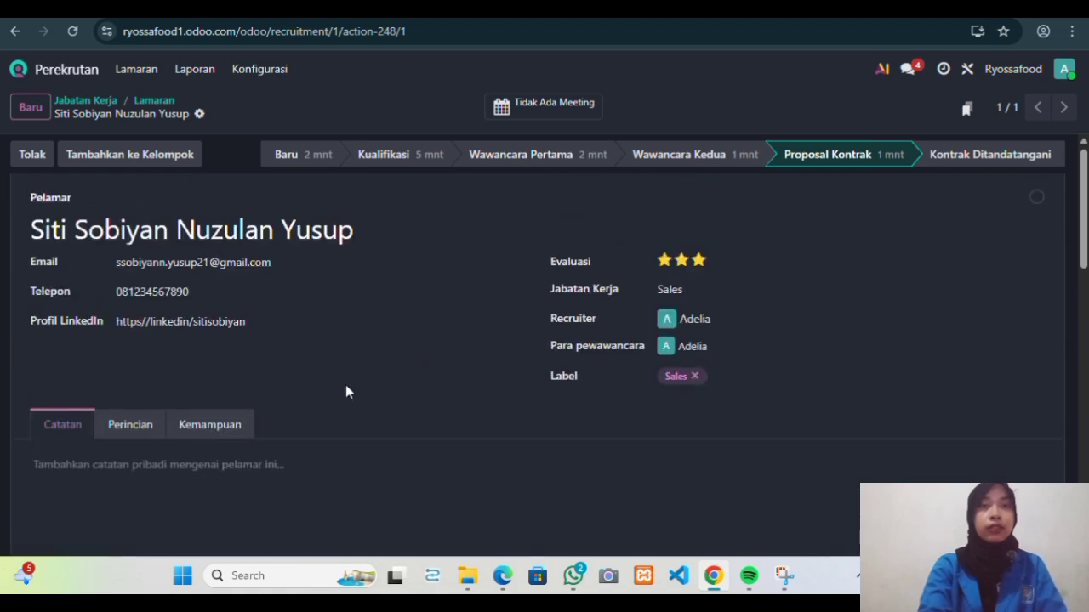
Review the applicant's Perincian details and Kemampuan skills.
{"action": "left_click", "coordinate": [156, 427]}
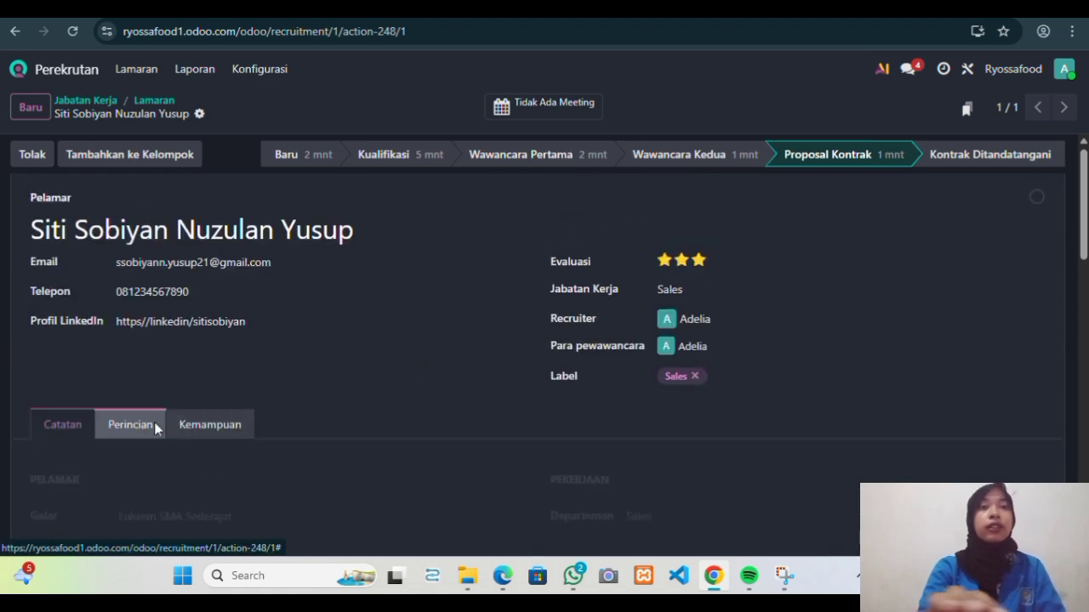
{"action": "left_click", "coordinate": [215, 433]}
{"action": "scroll", "coordinate": [363, 394], "scroll_direction": "down", "scroll_amount": 2}
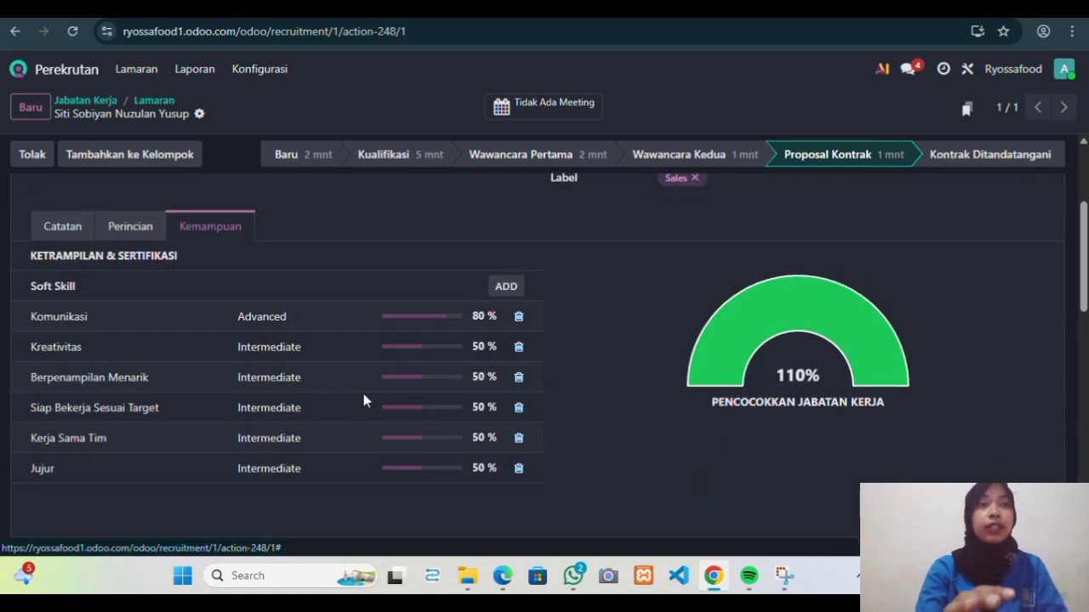
{"action": "scroll", "coordinate": [364, 401], "scroll_direction": "up", "scroll_amount": 2}
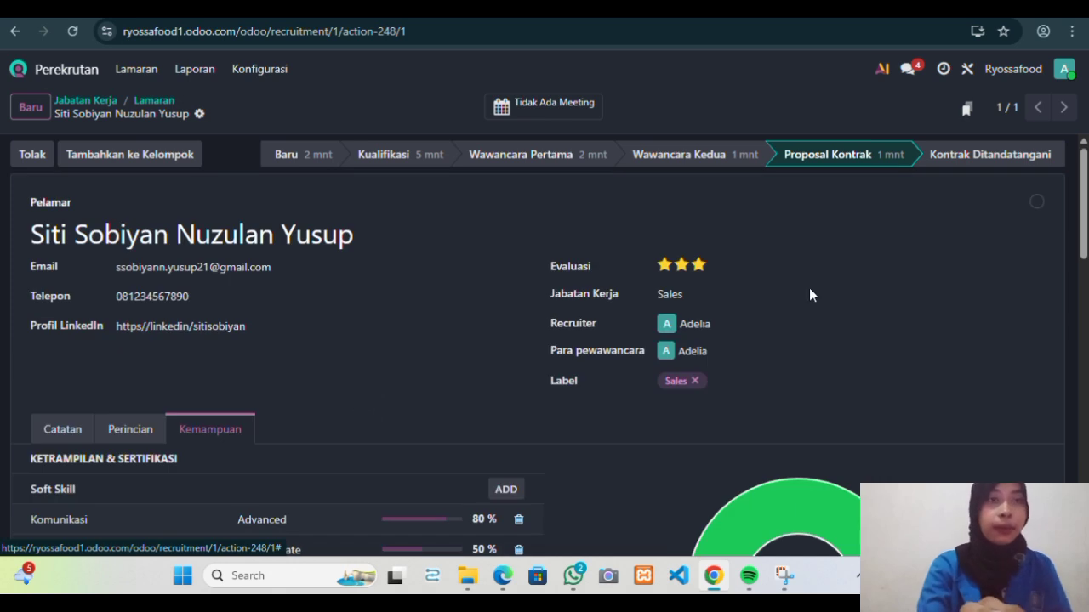
Set the stage to Kontrak Ditandatangani and check the Diterima hire date of 29 Des, 15.41.
{"action": "left_click", "coordinate": [967, 162]}
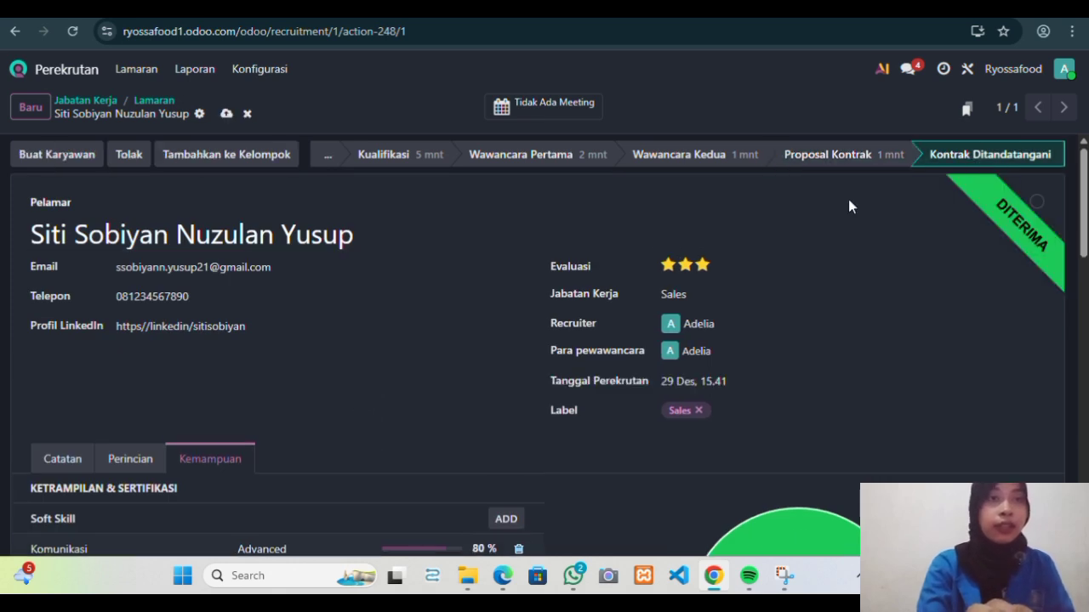
{"action": "scroll", "coordinate": [528, 321], "scroll_direction": "down", "scroll_amount": 2}
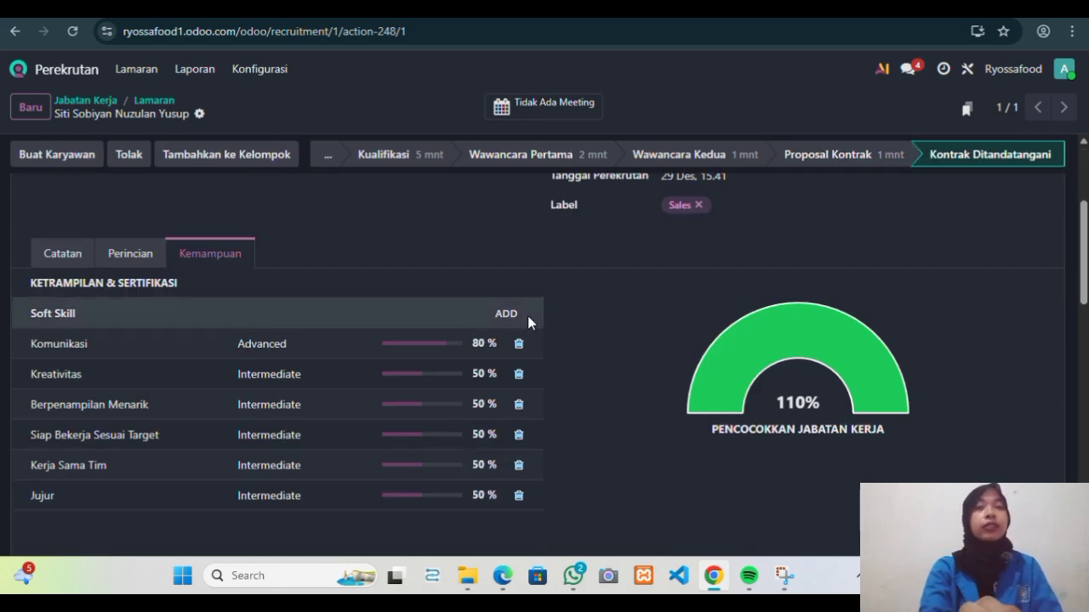
{"action": "scroll", "coordinate": [527, 317], "scroll_direction": "down", "scroll_amount": 1}
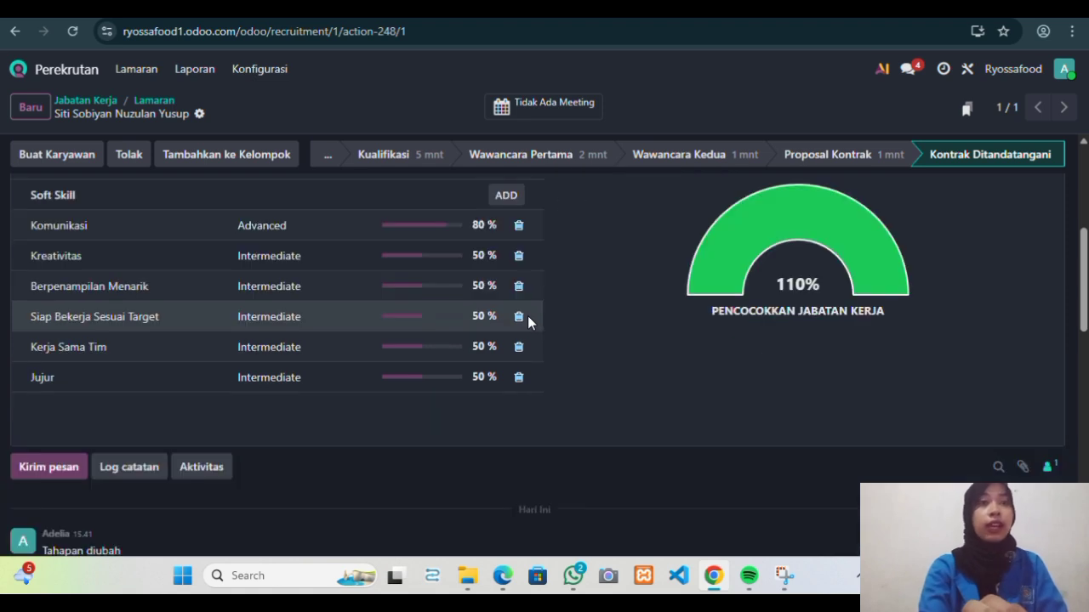
{"action": "scroll", "coordinate": [527, 316], "scroll_direction": "down", "scroll_amount": 3}
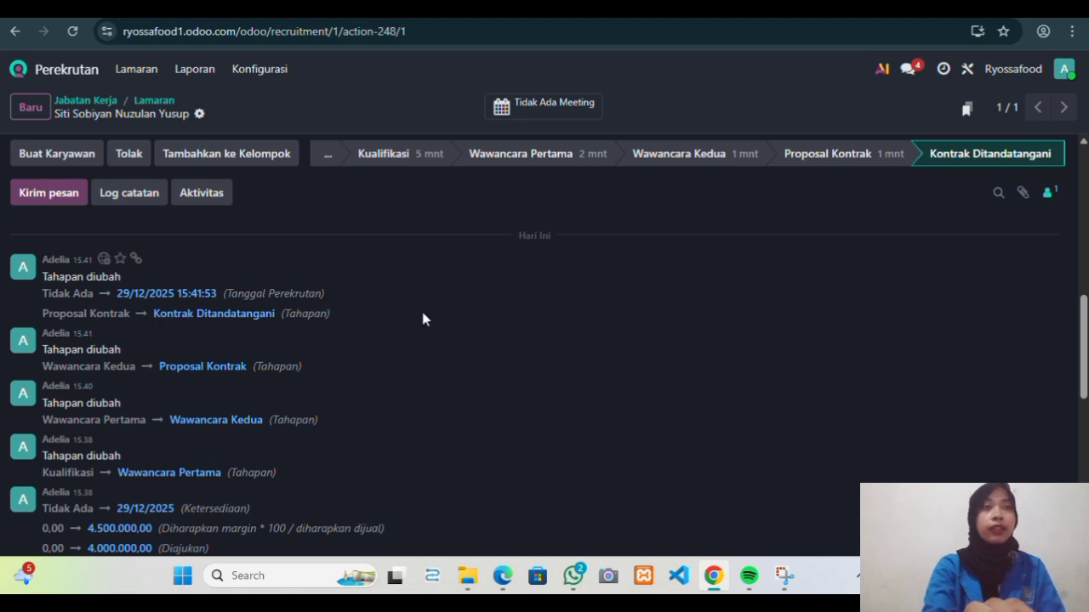
{"action": "scroll", "coordinate": [423, 315], "scroll_direction": "up", "scroll_amount": 5}
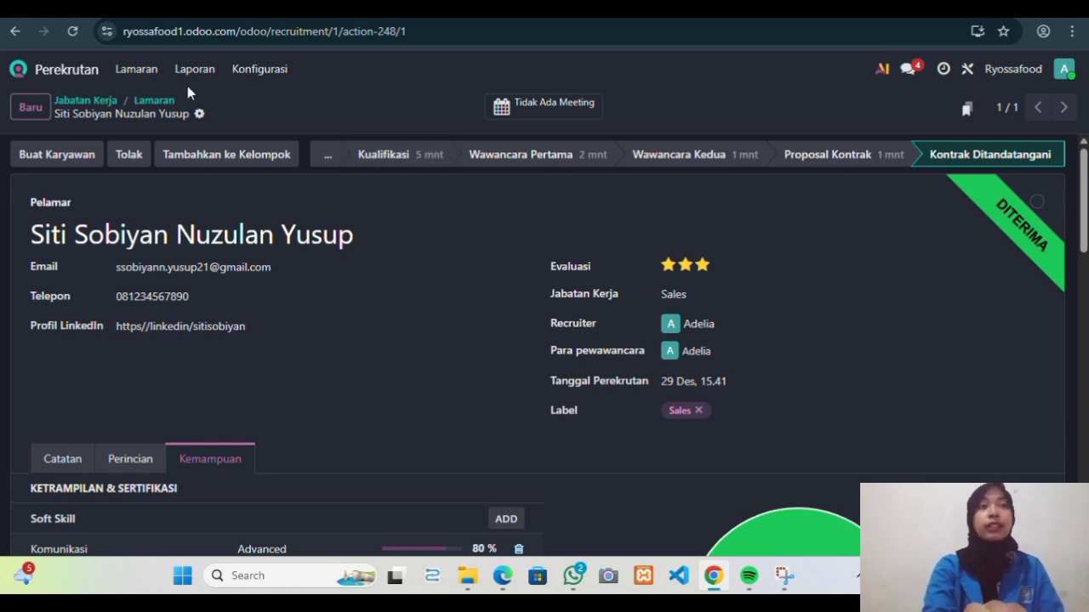
Reopen Recruitment to confirm Sales is down to 2 hires, glance at Lamaran and Laporan, then go home.
{"action": "left_click", "coordinate": [61, 78]}
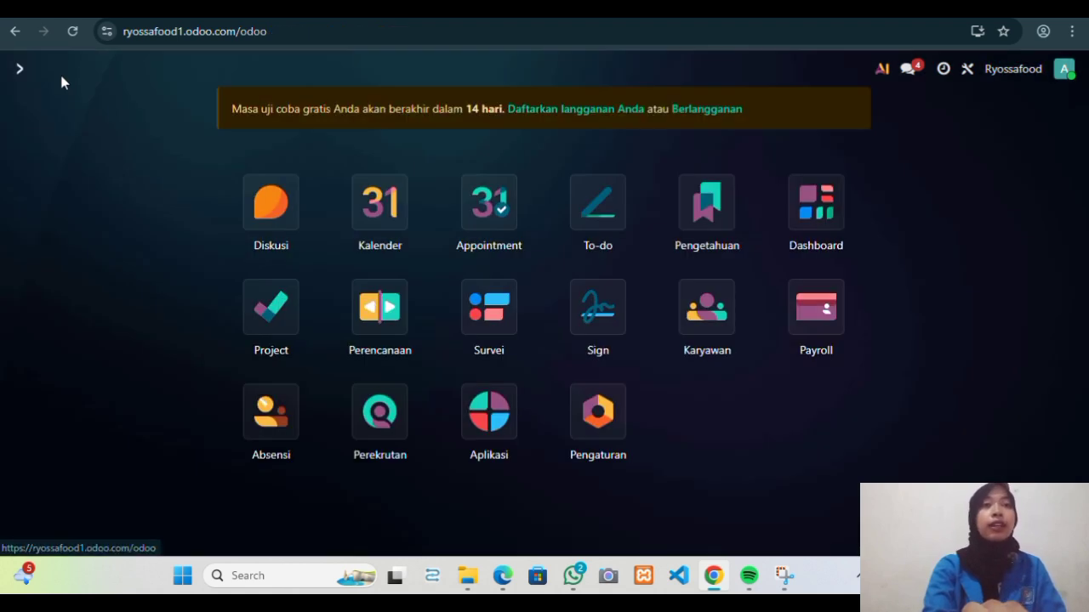
{"action": "left_click", "coordinate": [395, 413]}
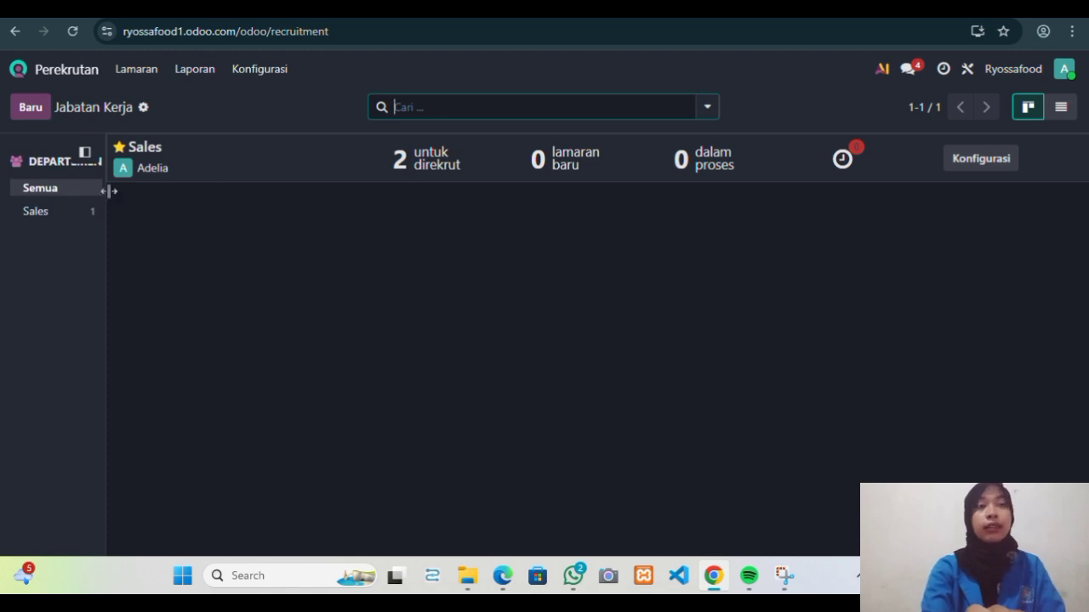
{"action": "left_click", "coordinate": [126, 73]}
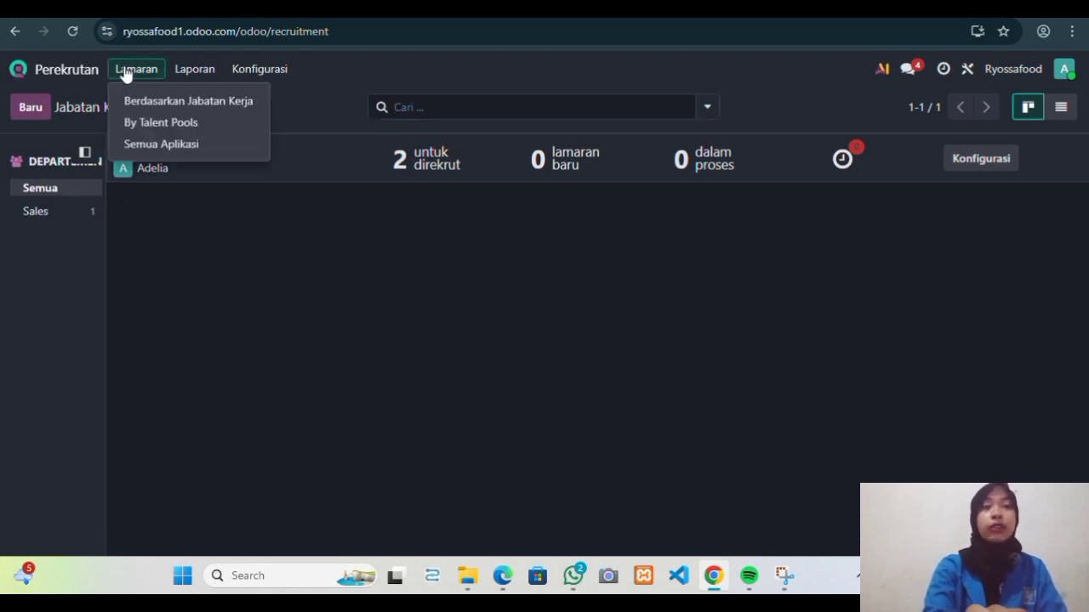
{"action": "left_click", "coordinate": [126, 74]}
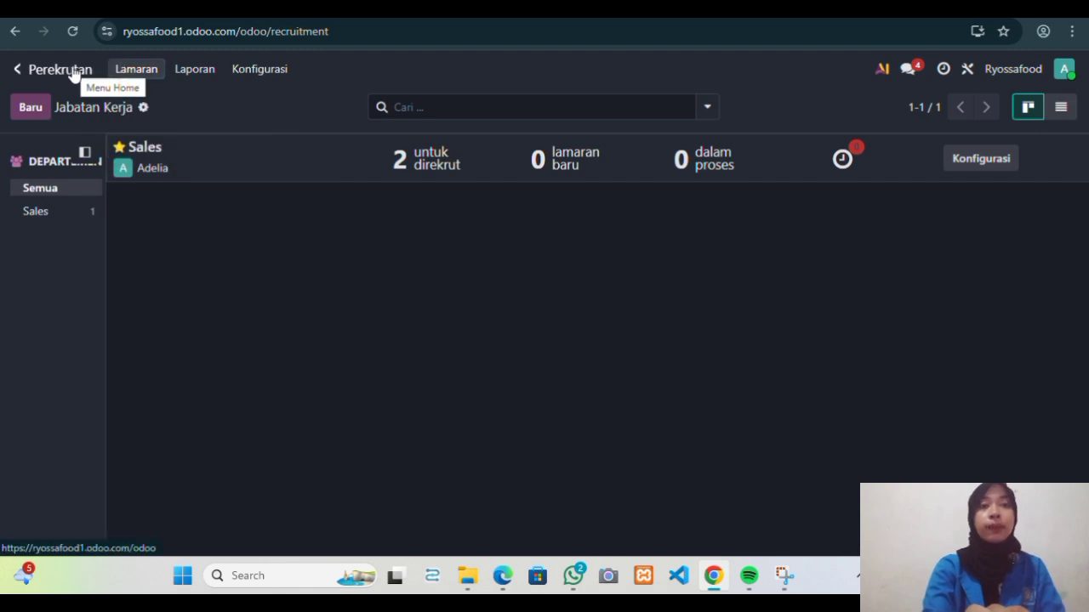
{"action": "left_click", "coordinate": [205, 69]}
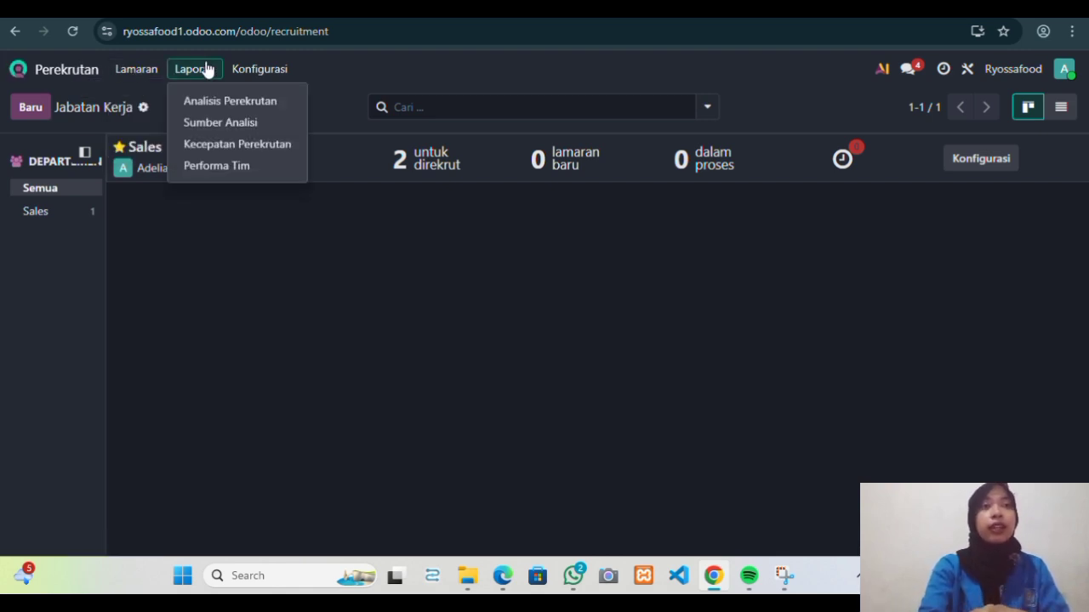
{"action": "left_click", "coordinate": [74, 69]}
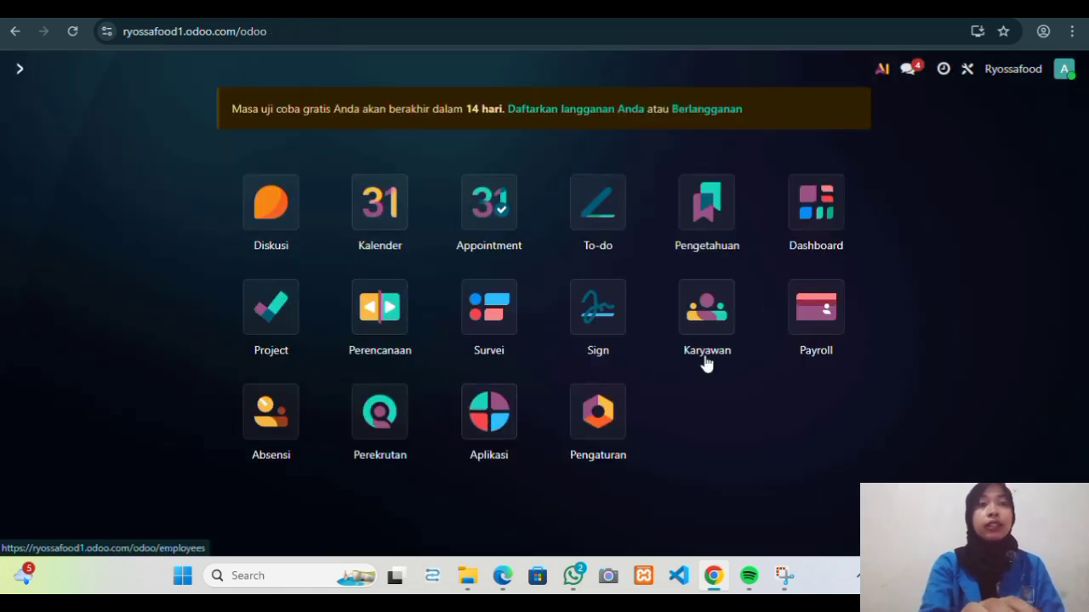
Open the Karyawan app to see the hired applicant listed as a Sales employee.
{"action": "left_click", "coordinate": [690, 312]}
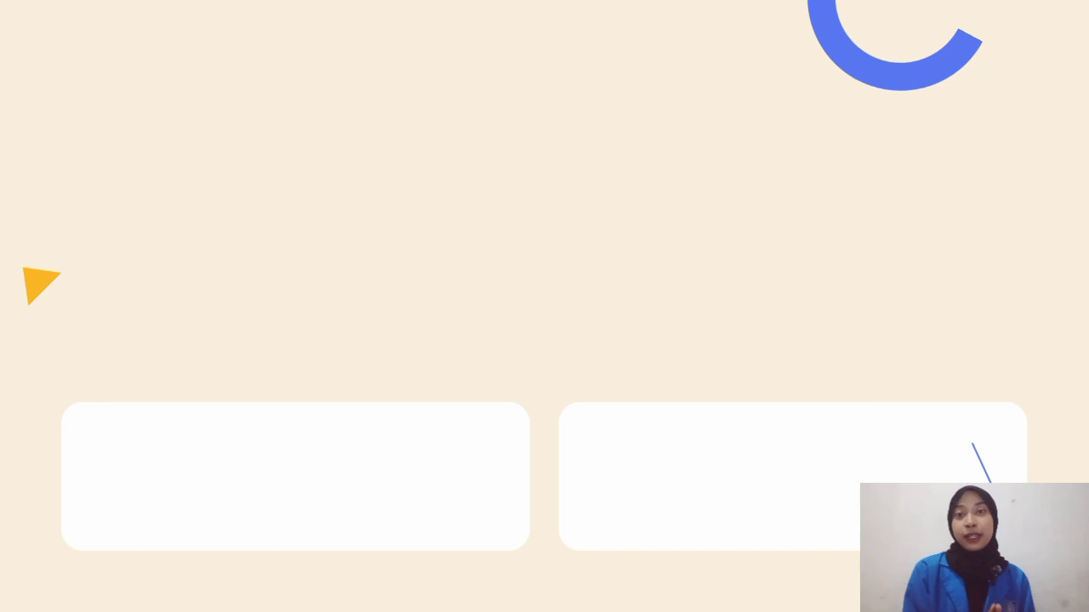
Advance the presentation to the slide illustrating four office workers.
{"action": "key", "text": "Right"}
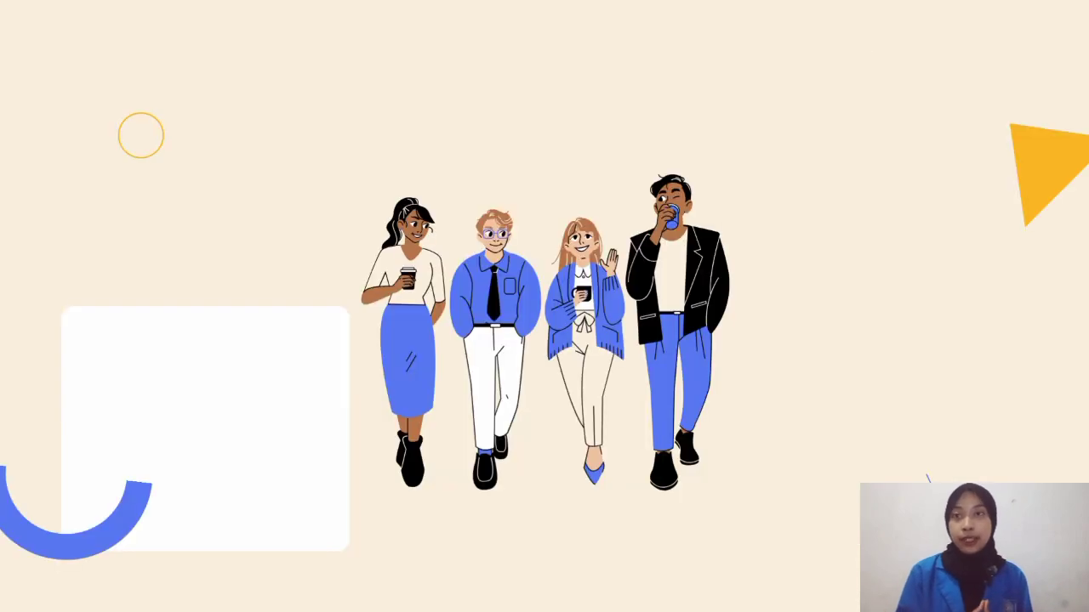